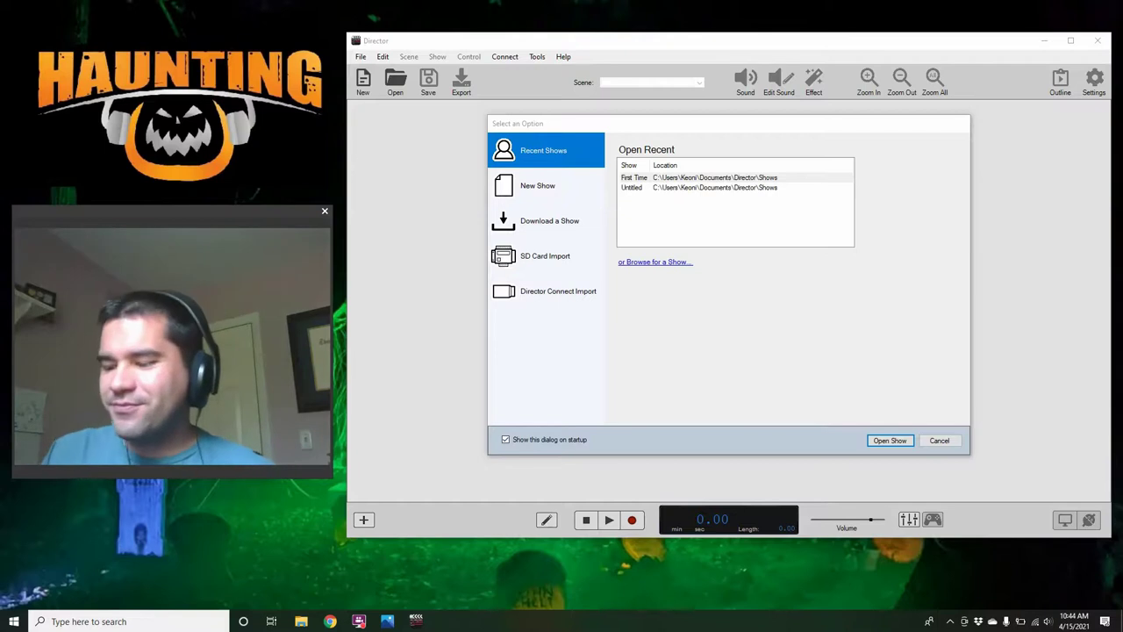
Bring the FrightProps page forward and open BooBox Controllers under Controllers & Electronics
click(329, 621)
drag(940, 289, 902, 29)
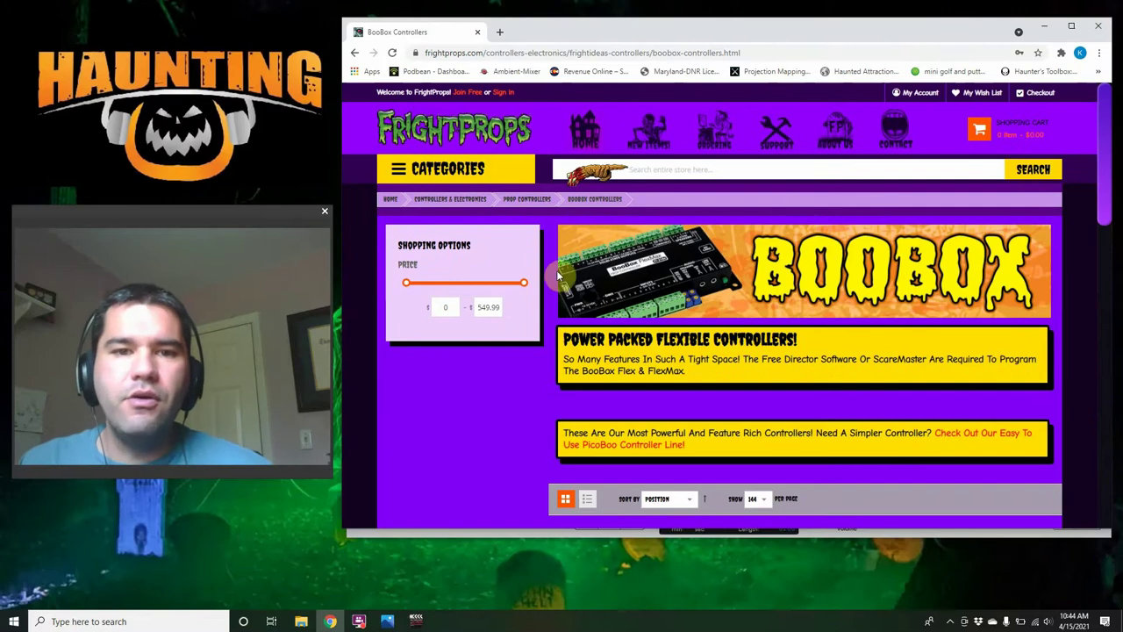
mouse_move(502, 183)
mouse_move(460, 225)
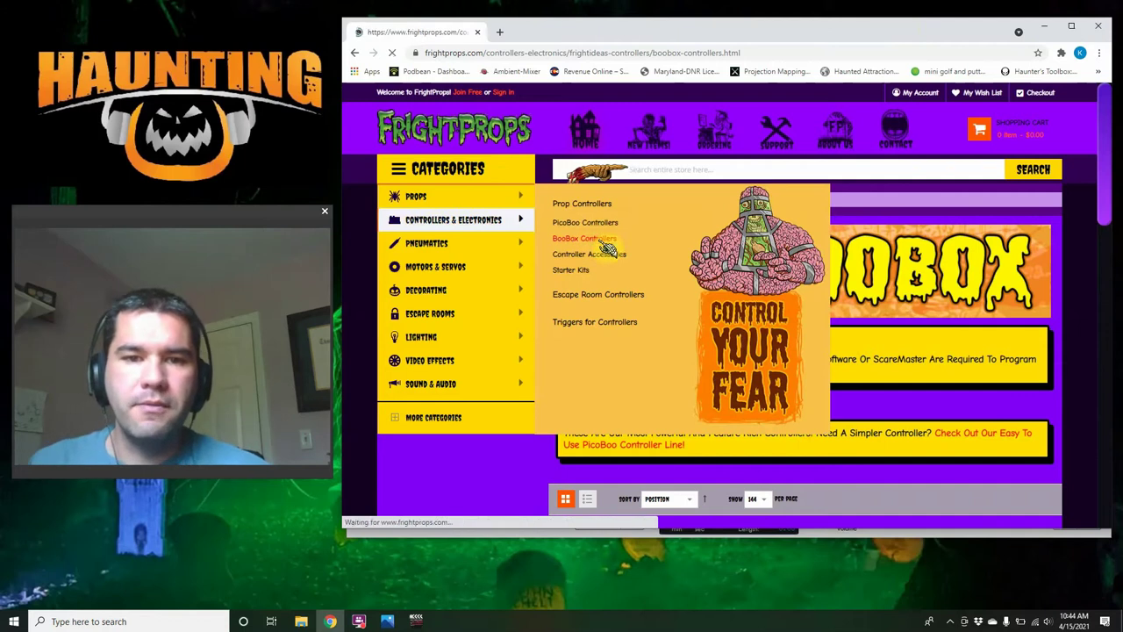
click(606, 247)
Scroll down to the product grid listing Director Software (Download) at $0.00
scroll(625, 293, down, 2)
scroll(625, 292, down, 2)
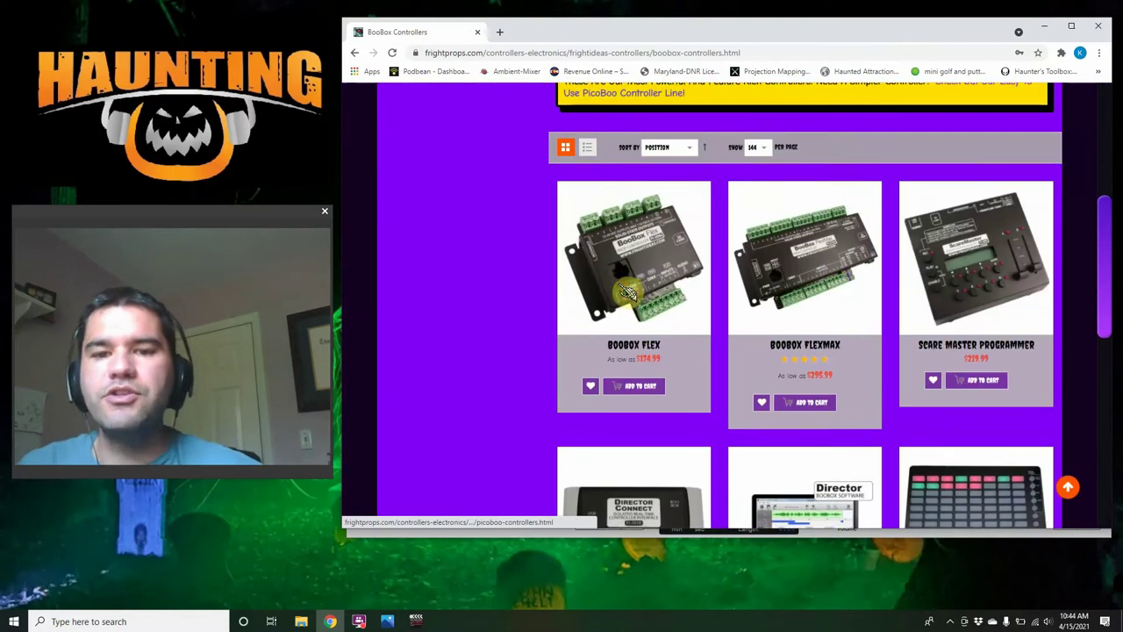
scroll(620, 243, down, 1)
scroll(671, 270, down, 1)
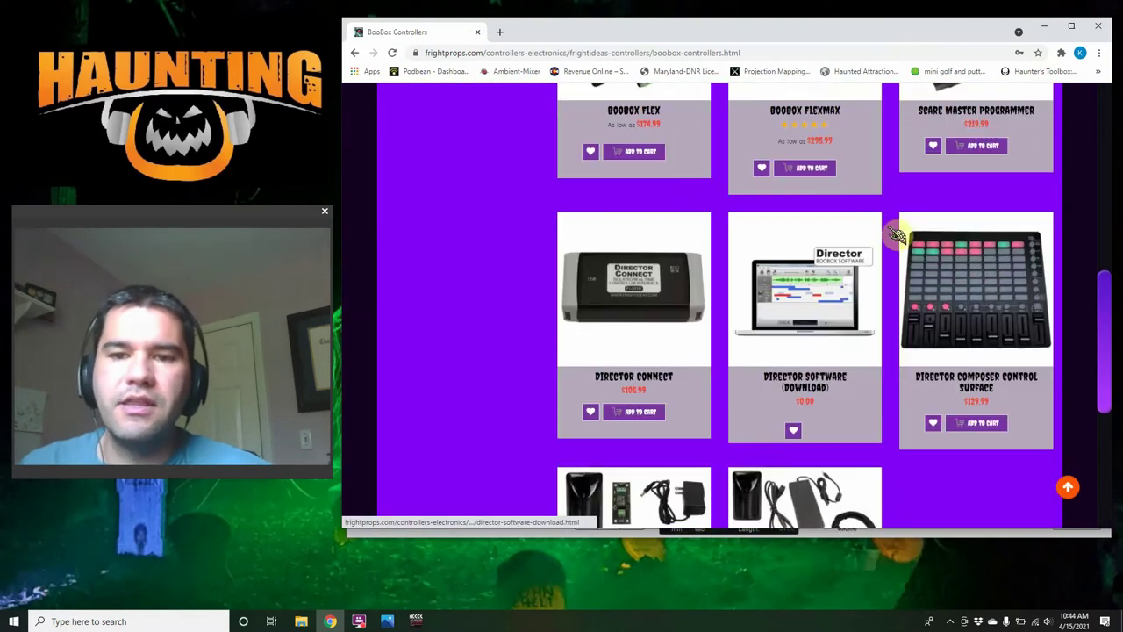
scroll(744, 390, down, 2)
scroll(744, 390, up, 2)
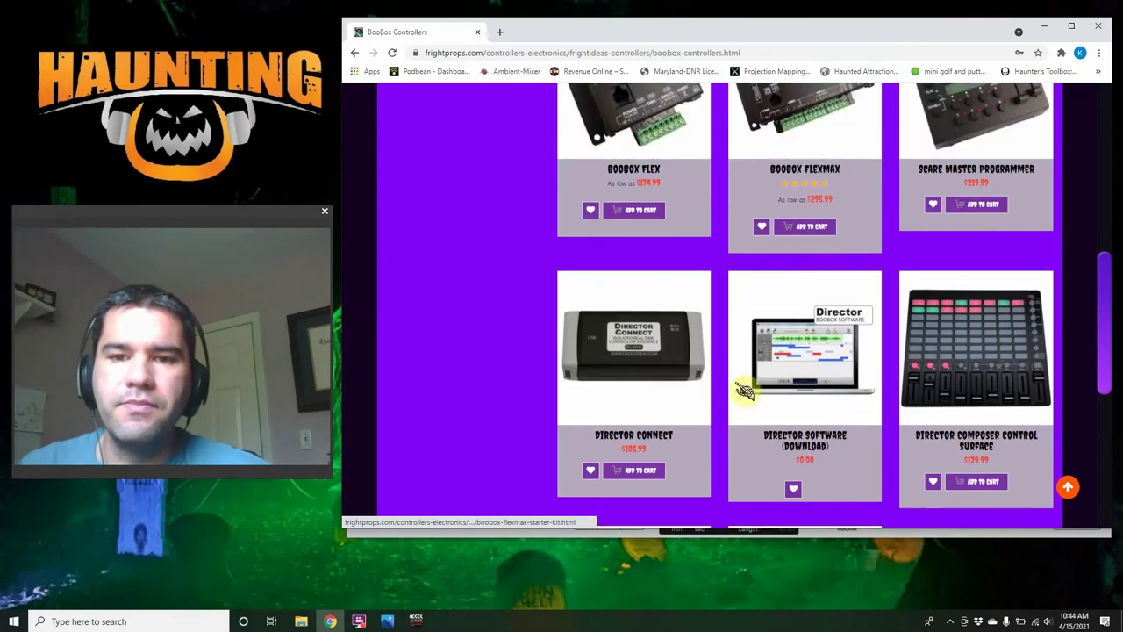
scroll(772, 377, down, 1)
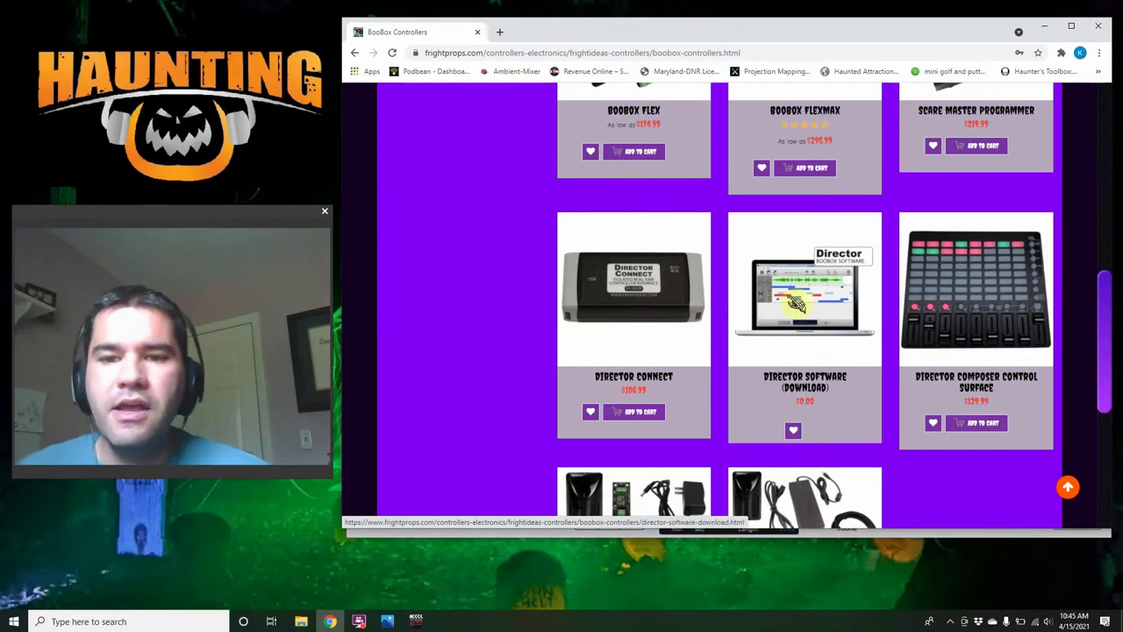
Minimize Chrome, choose New Show, and browse the controller list (PicoBoo MP3, PicoFX, Flex 206s)
click(1046, 28)
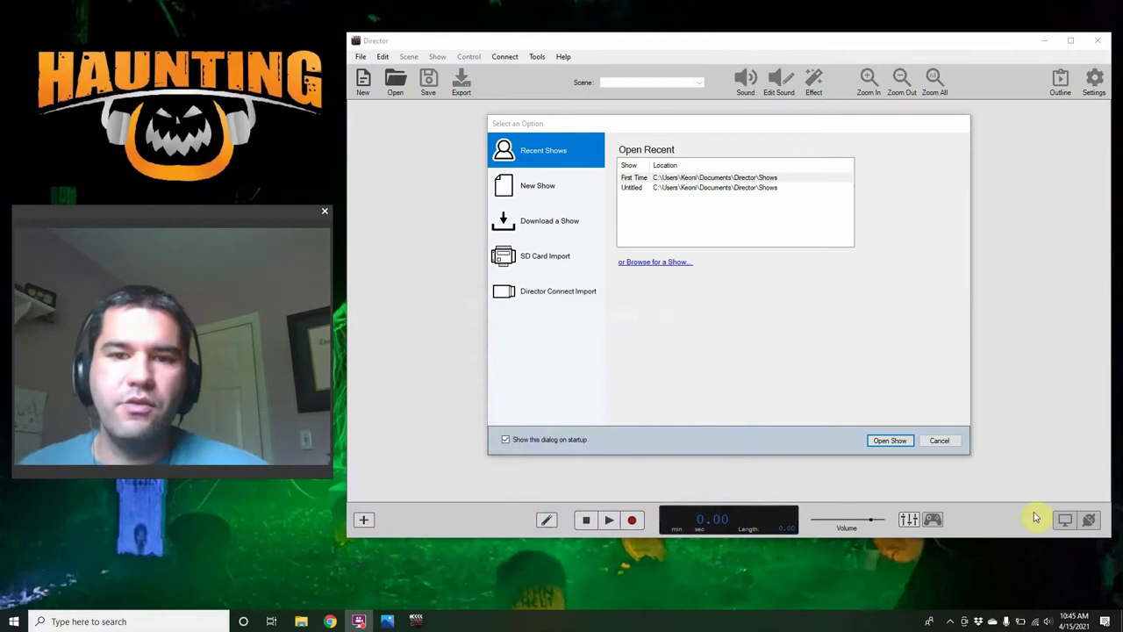
click(532, 188)
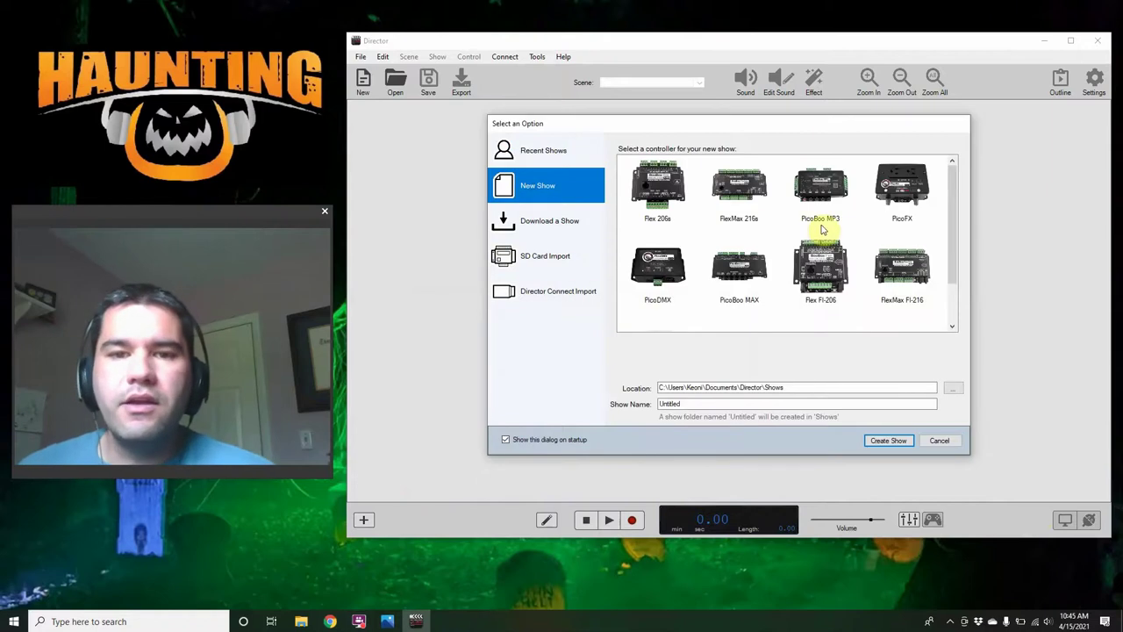
scroll(935, 263, down, 1)
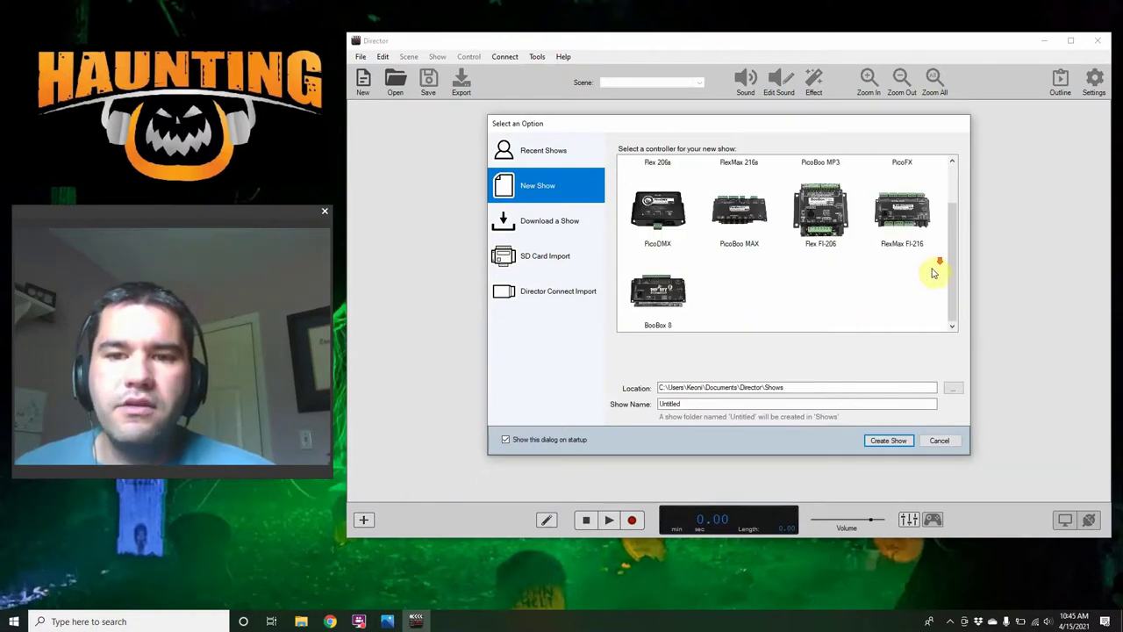
scroll(908, 291, up, 1)
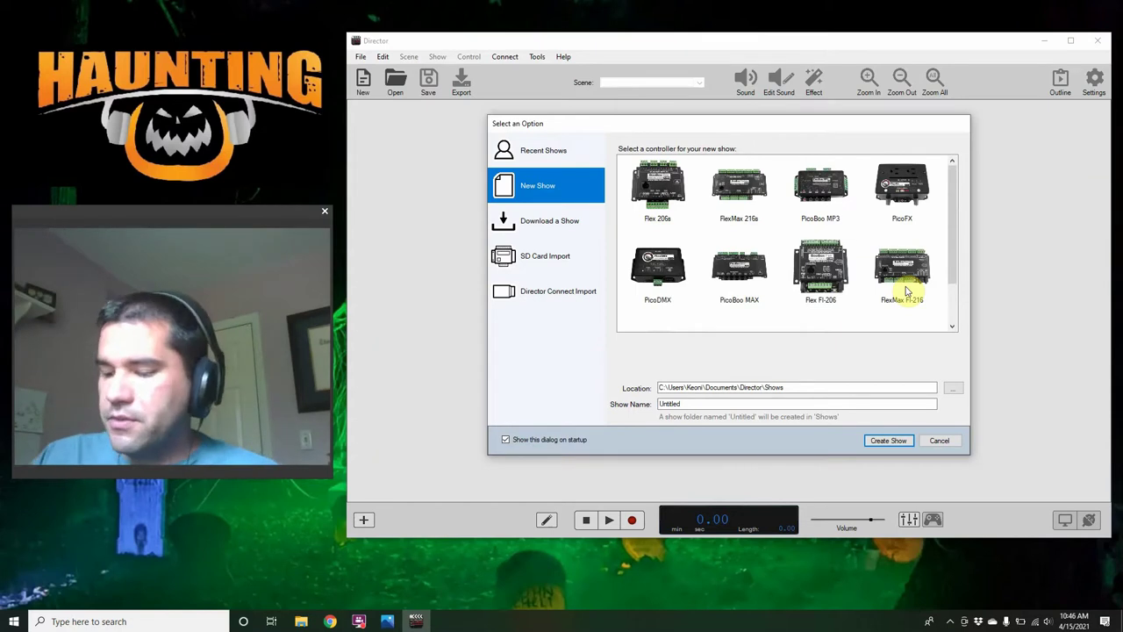
Pick PicoBoo MP3 with 4 outputs, replace Untitled with 'Time to Improve', and create the show
click(821, 200)
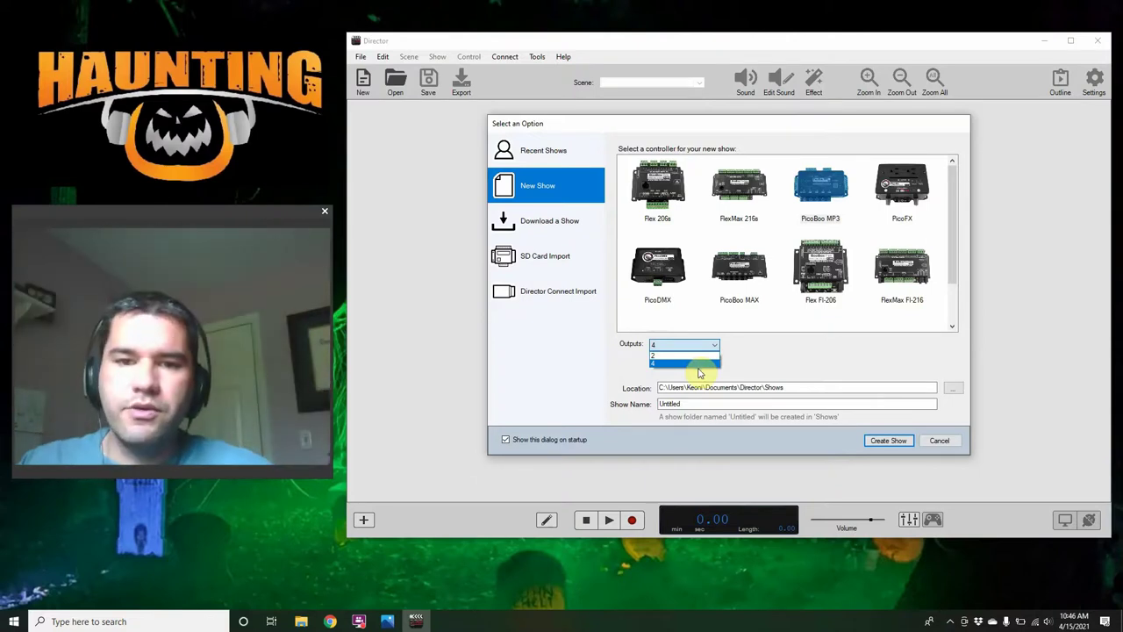
click(690, 362)
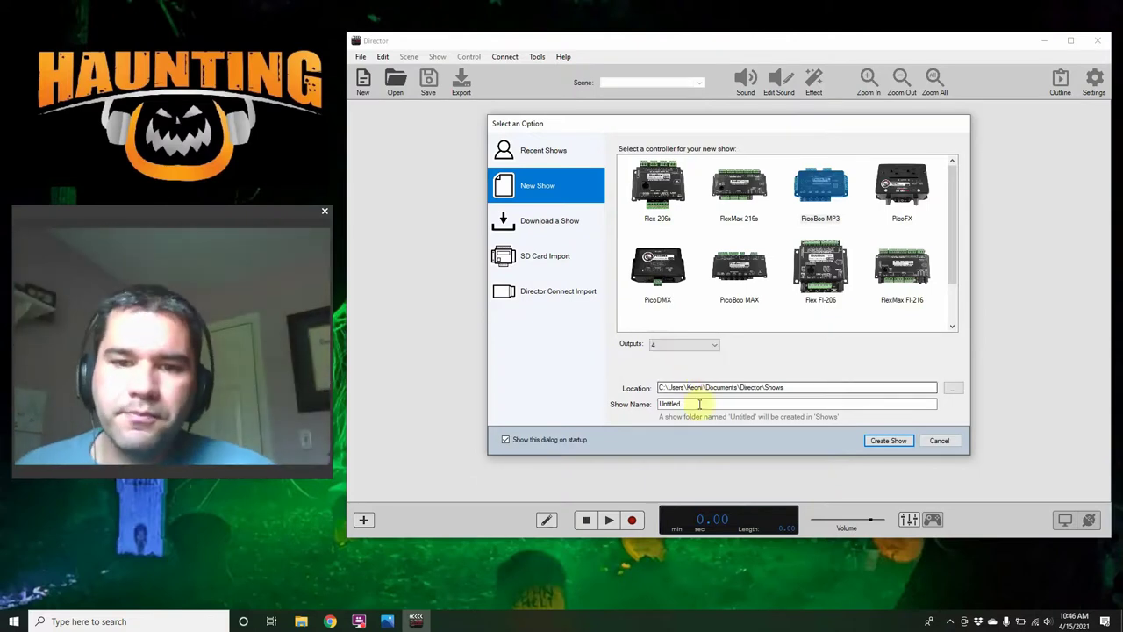
drag(698, 405, 646, 408)
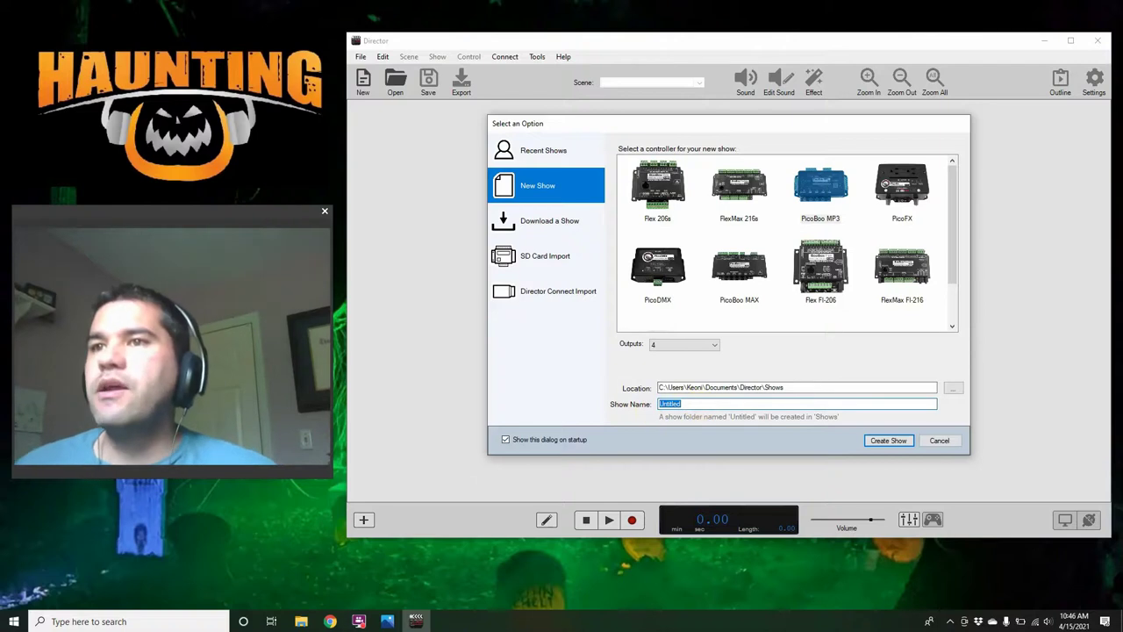
key(alt+Tab)
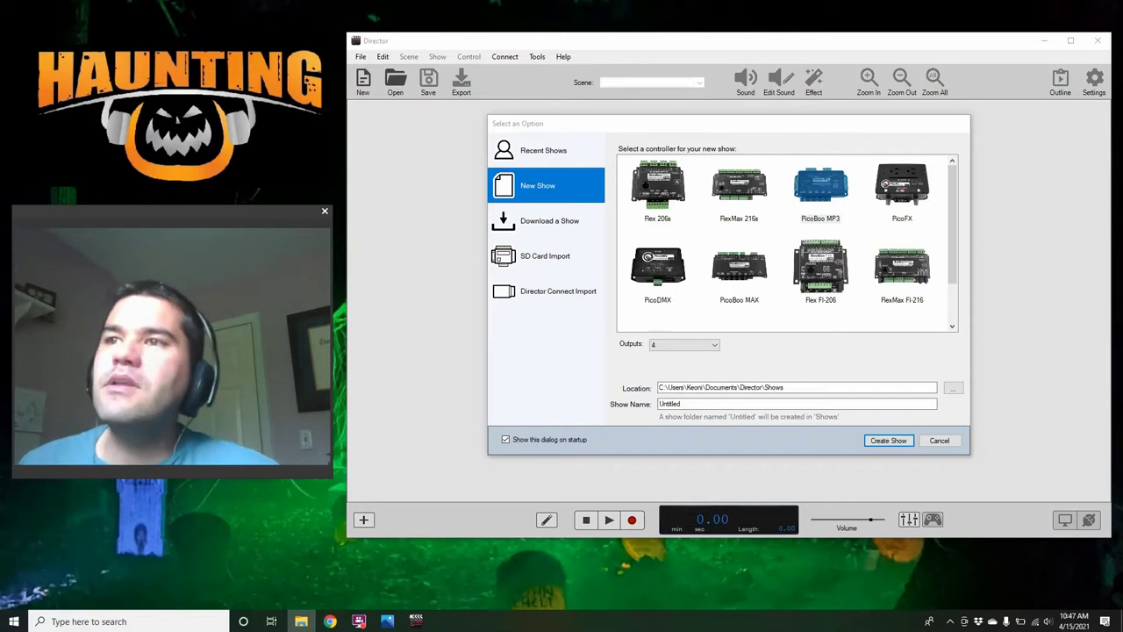
click(635, 396)
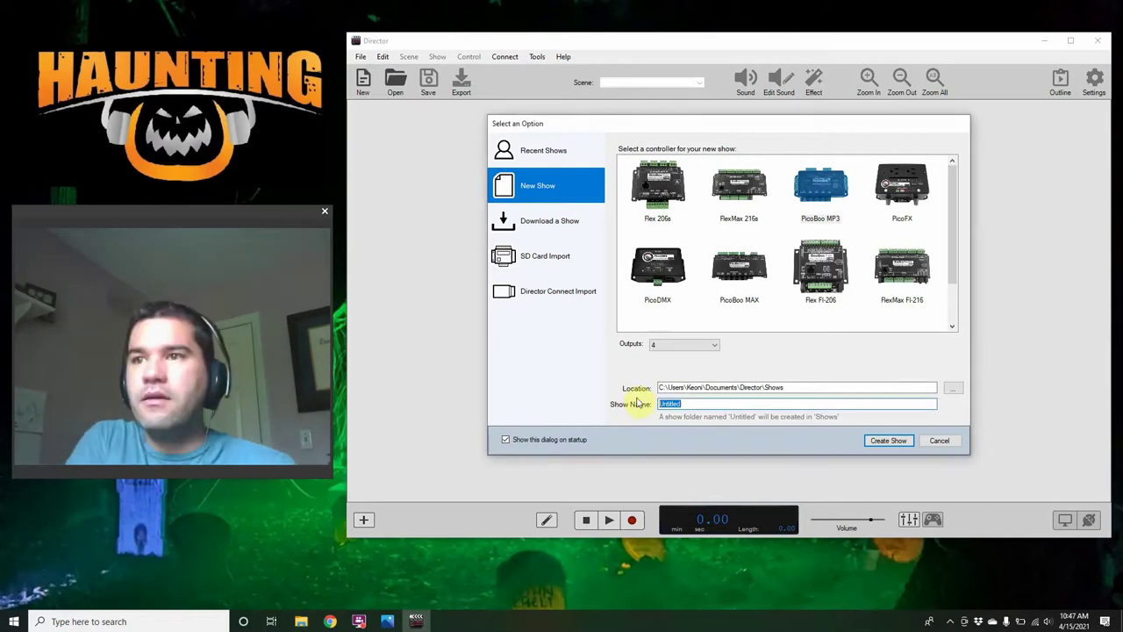
text(Time i)
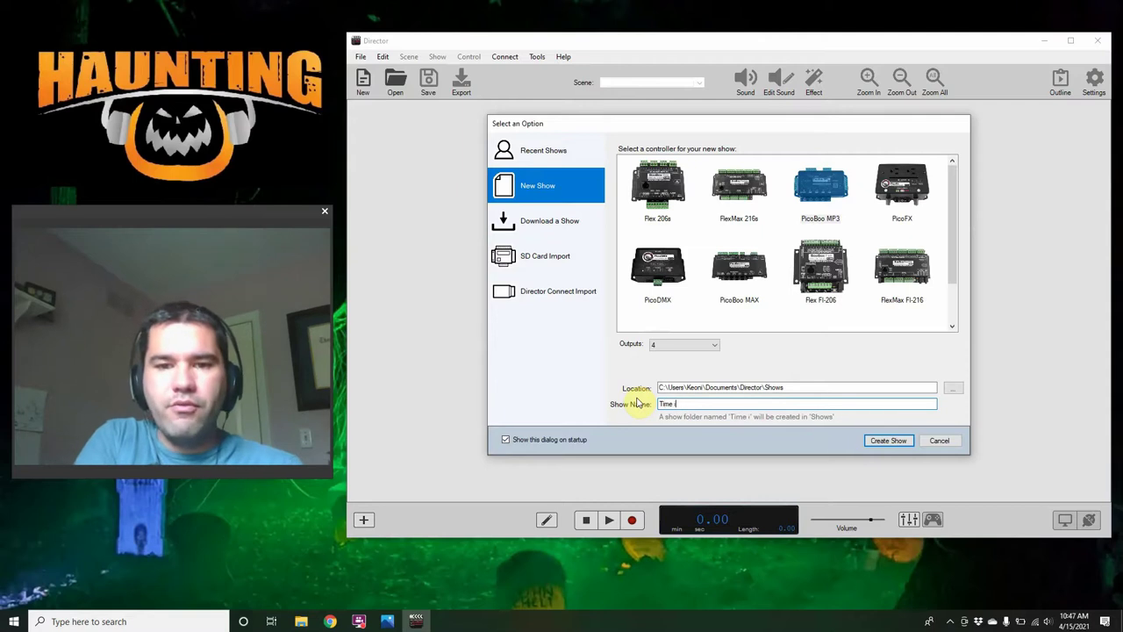
key(BackSpace)
text(to )
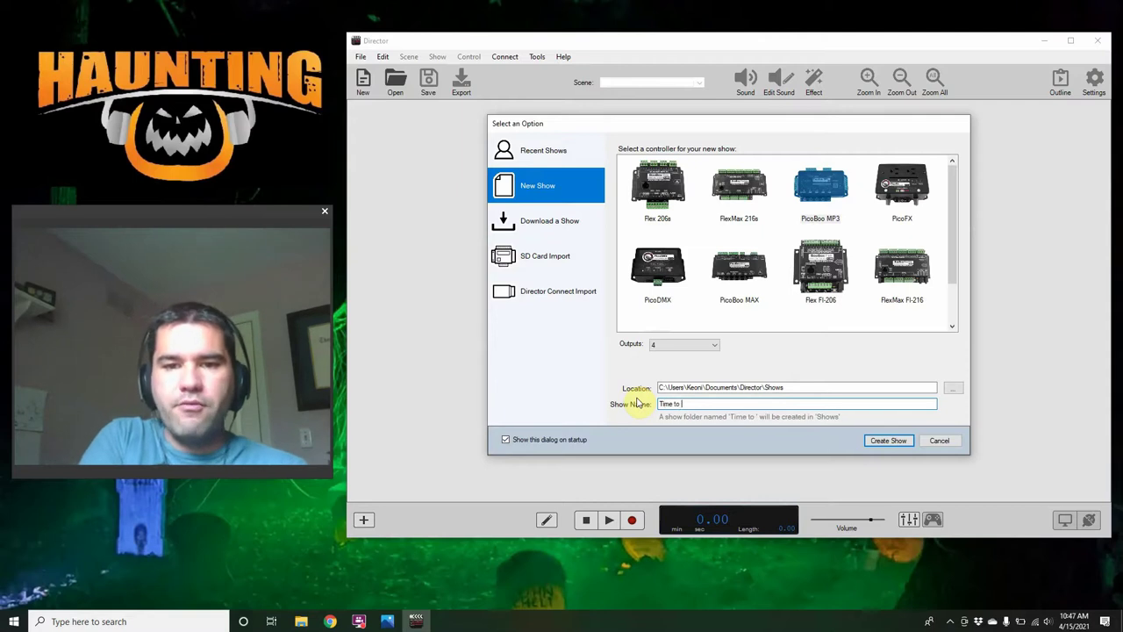
text(I)
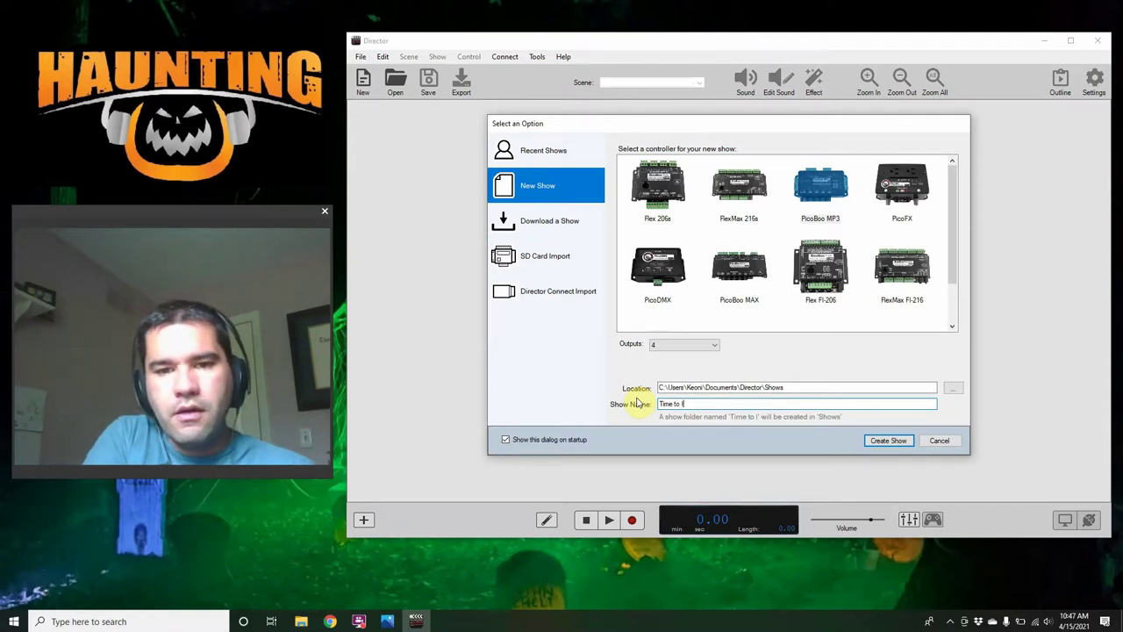
text(mprove)
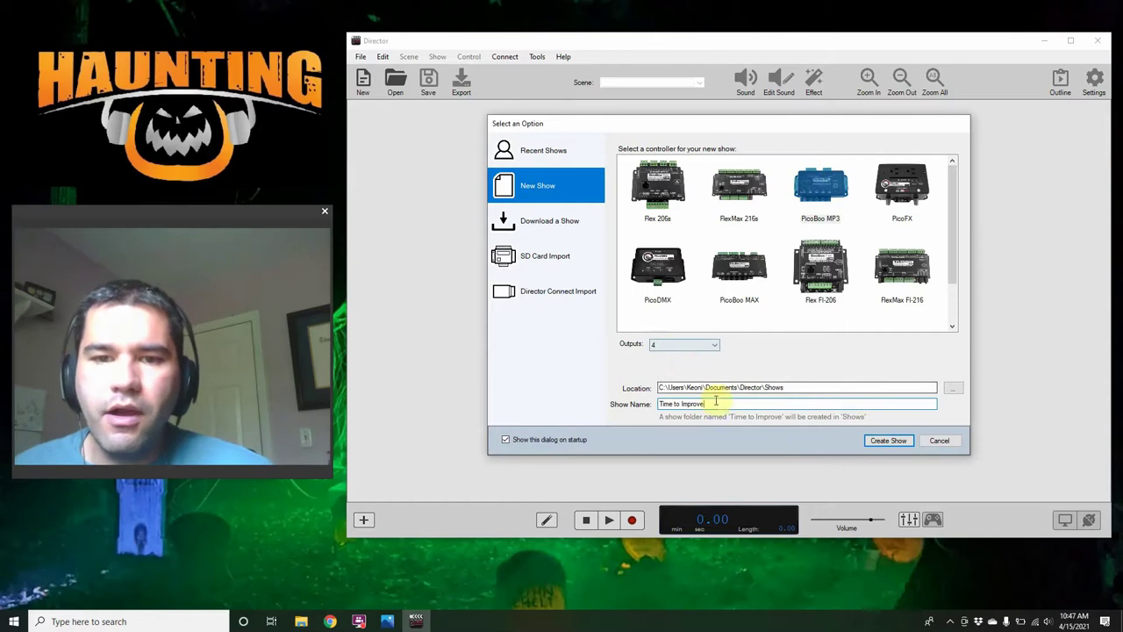
click(888, 441)
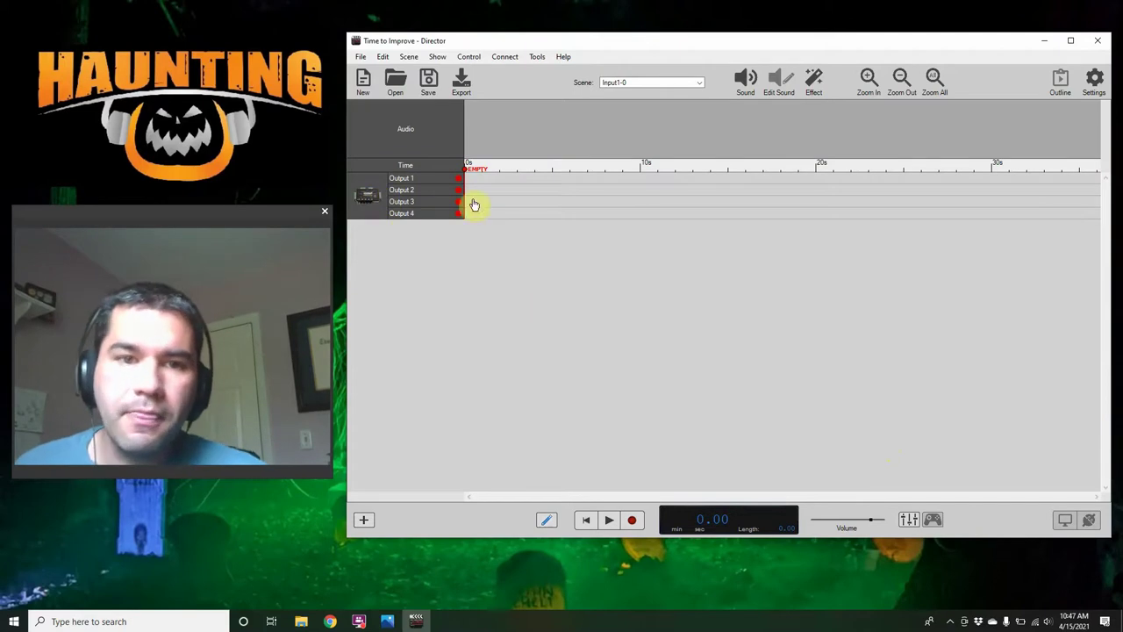
Rename the Output 1 track to 'Clock' from its right-click menu
right_click(402, 180)
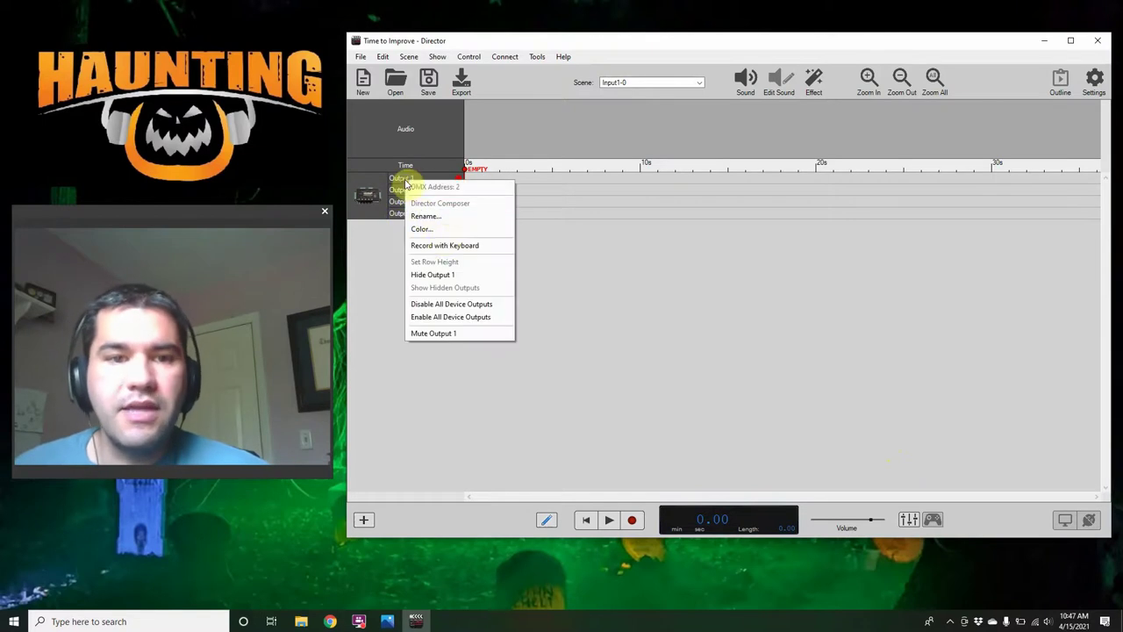
click(448, 216)
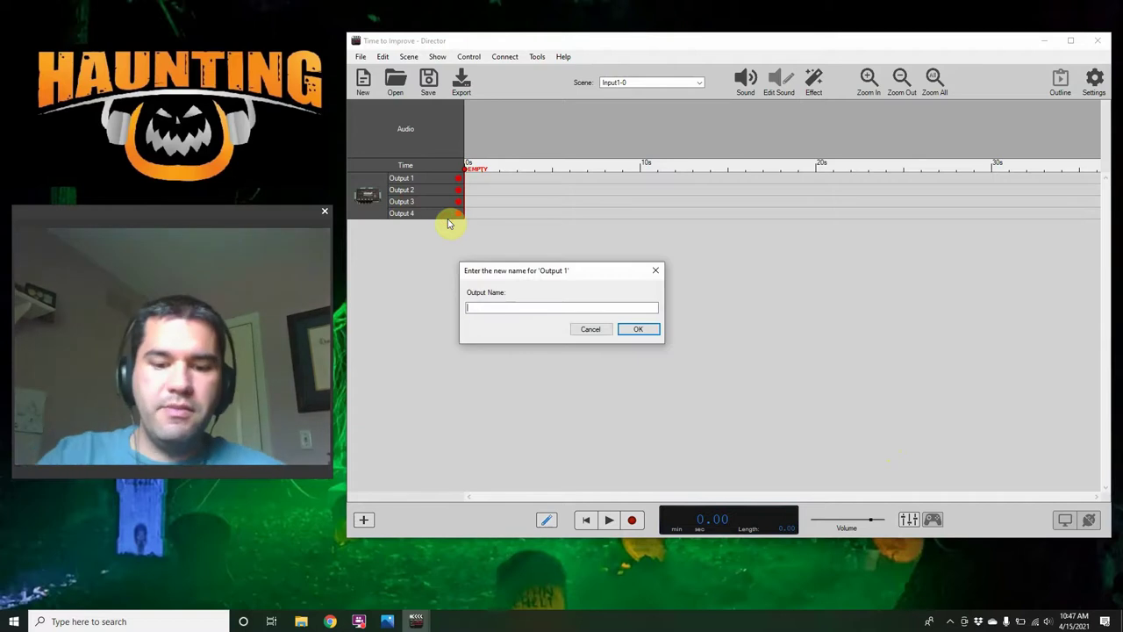
text(O)
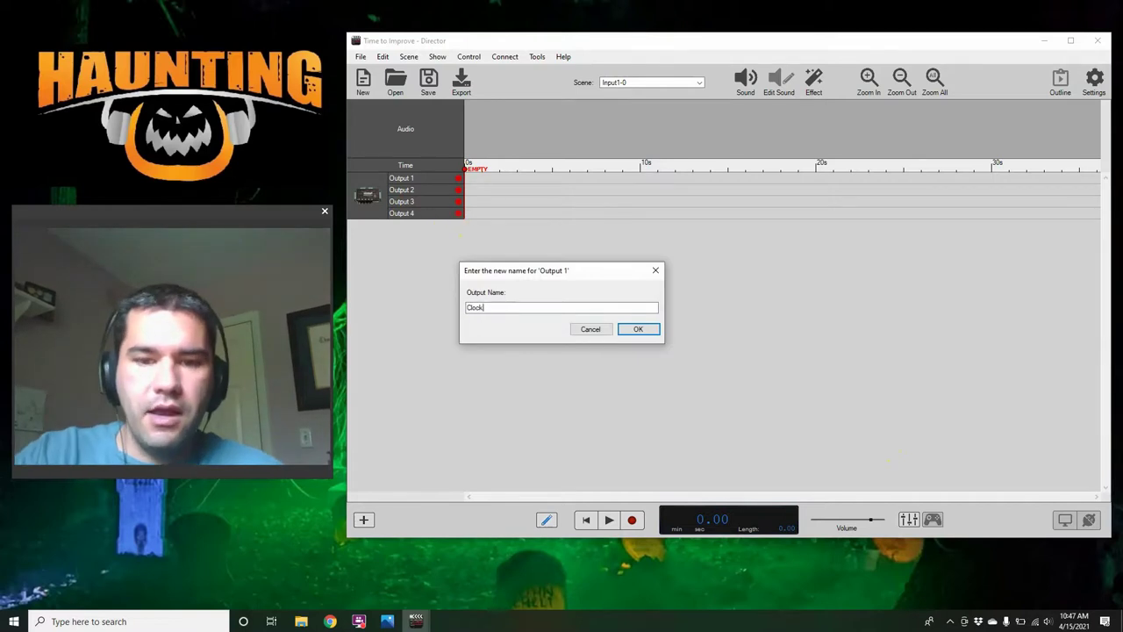
key(Return)
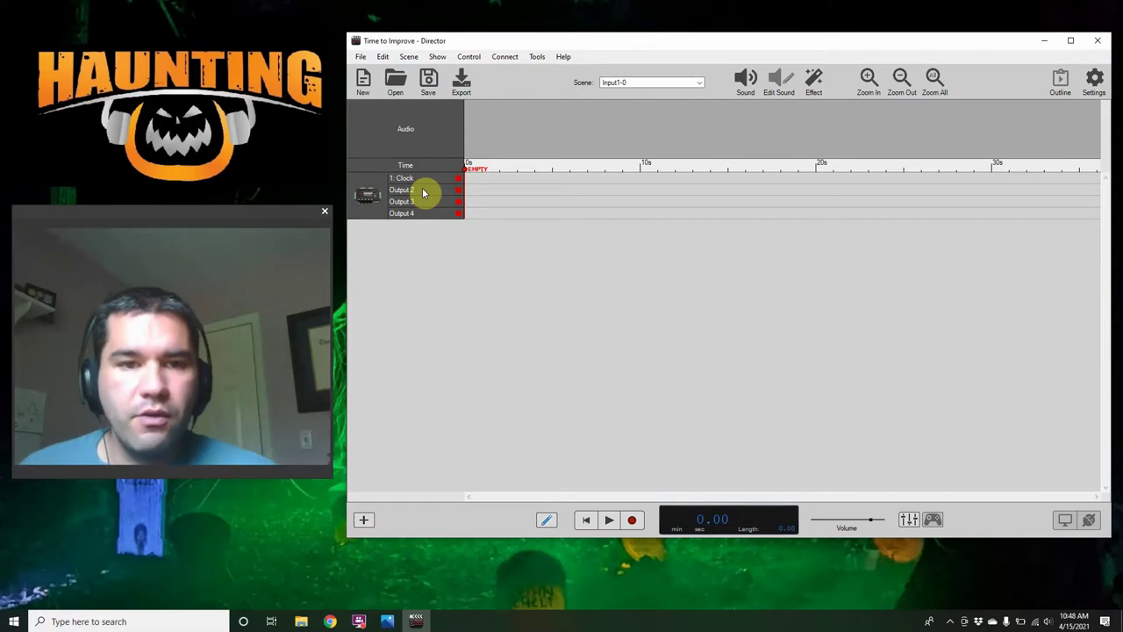
Rename the Output 2 track to 'Skull Jaw' from its right-click menu
right_click(422, 189)
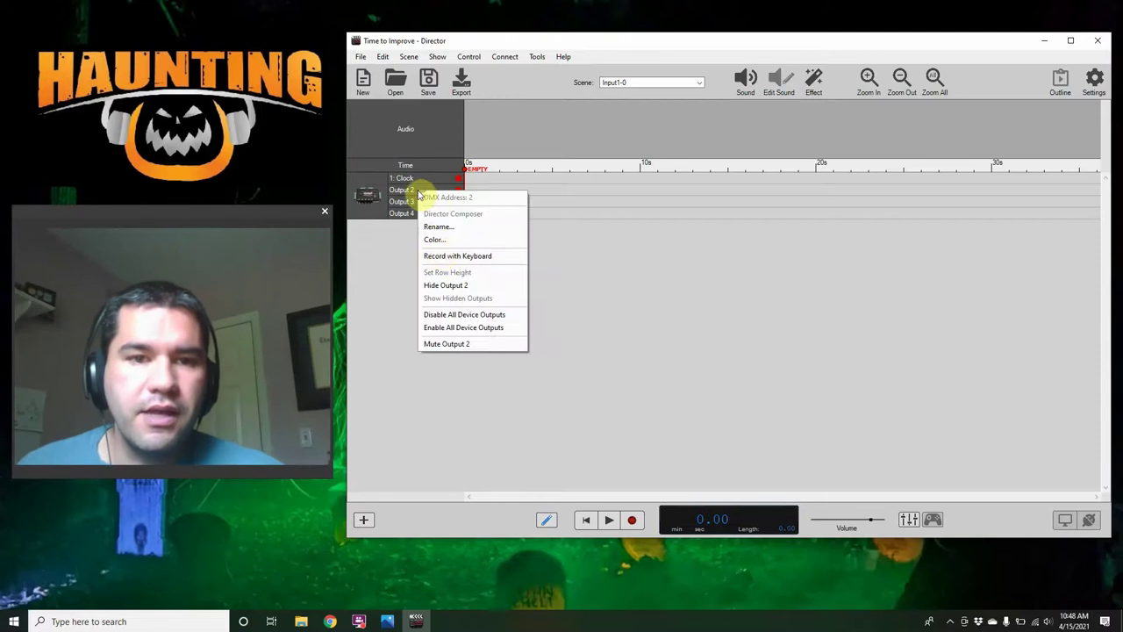
click(467, 230)
text(Skull Jaw)
key(Return)
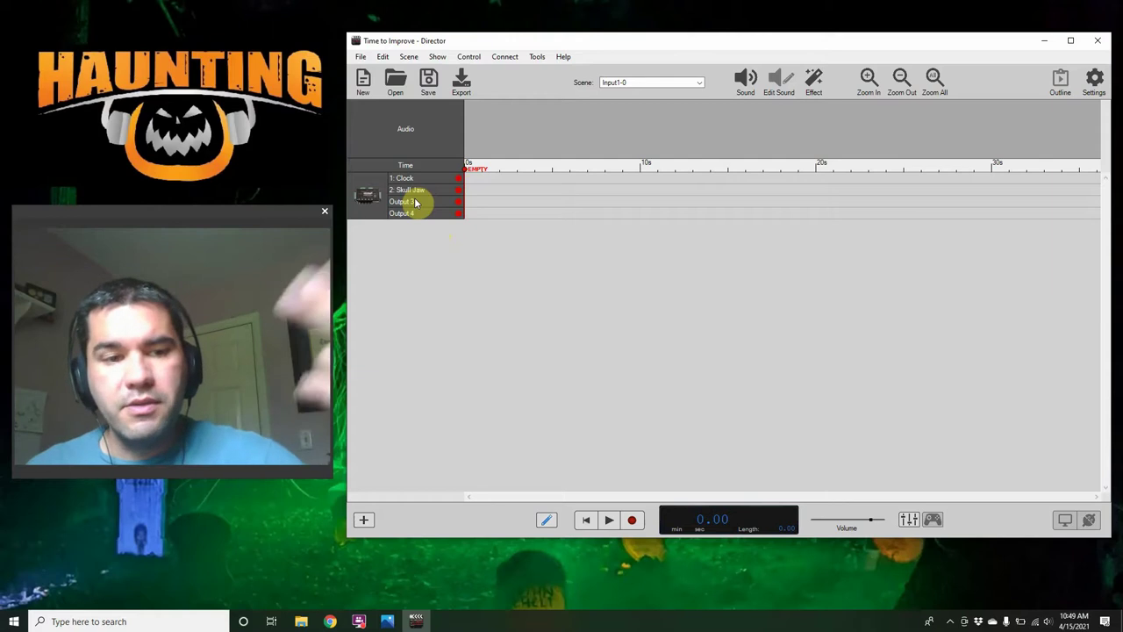
Rename the Output 3 track to 'Piston Out'
right_click(415, 203)
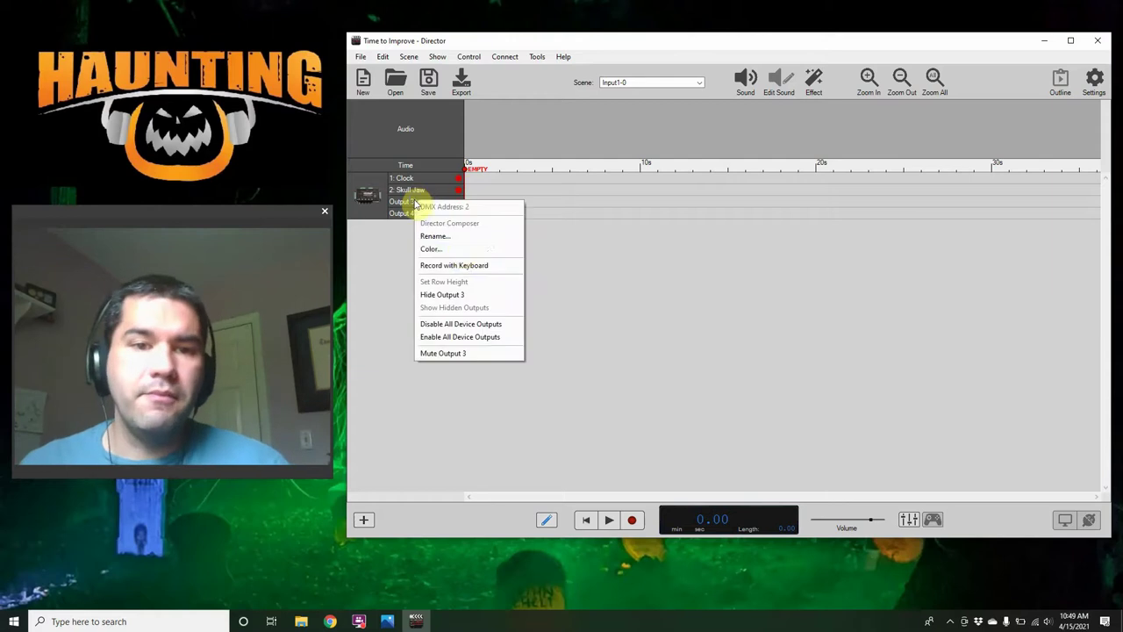
click(465, 241)
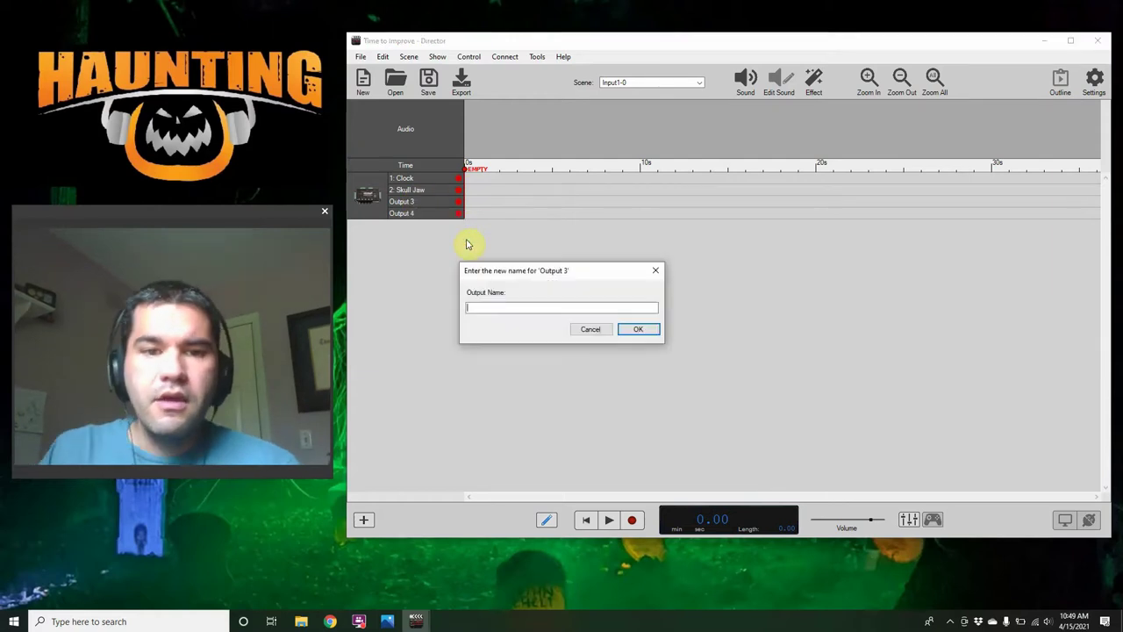
text(Pat)
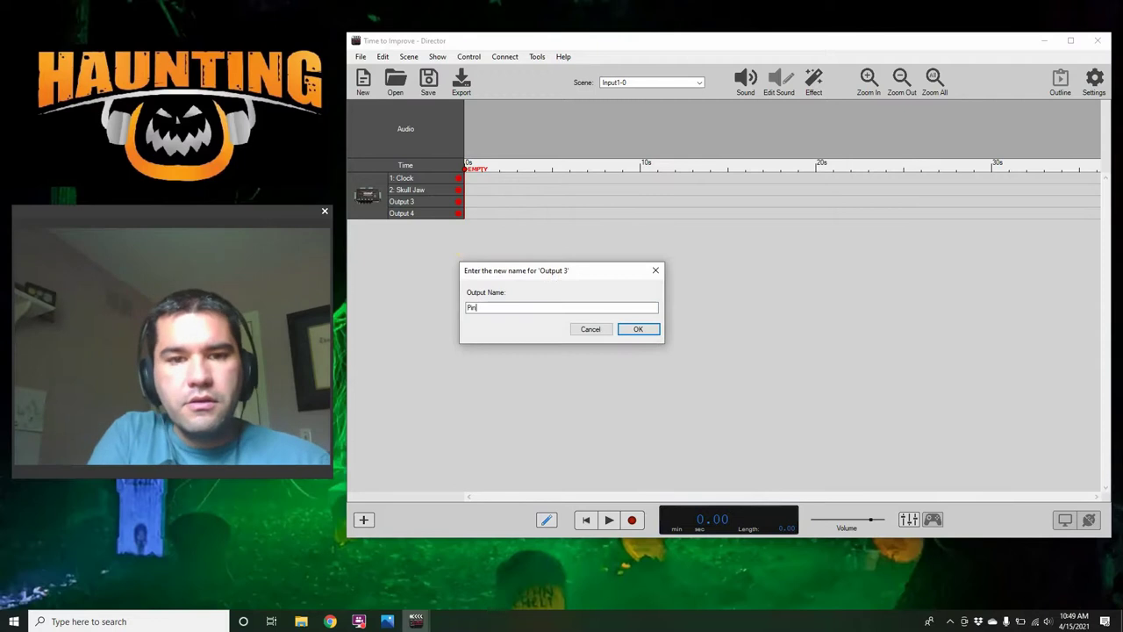
text(on Out)
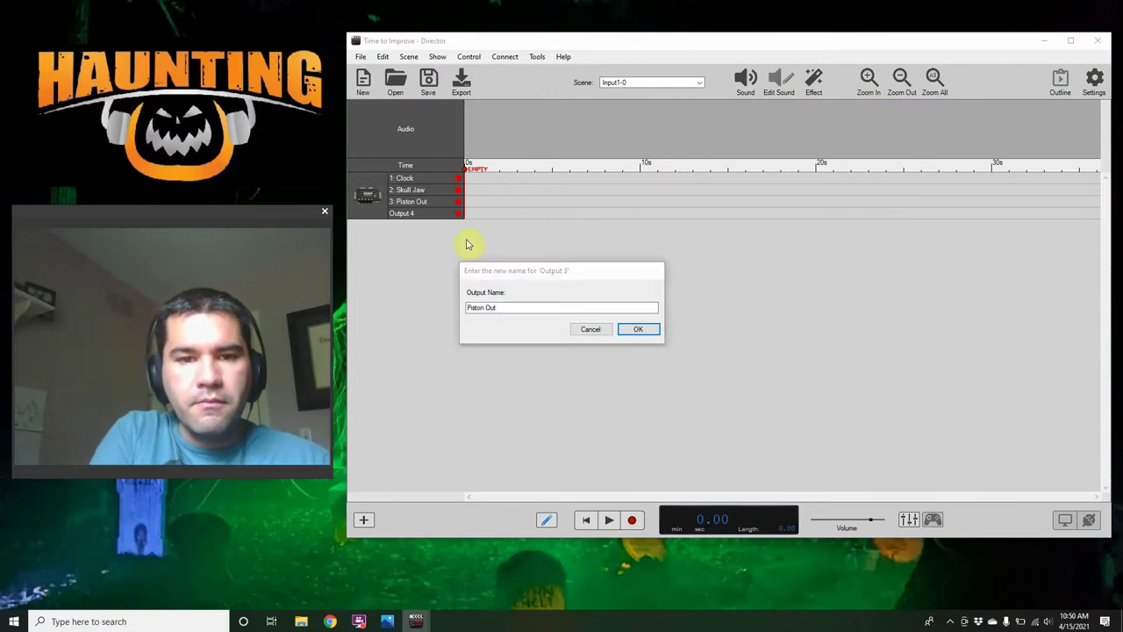
Rename the Output 4 track to 'Piston In'
right_click(434, 213)
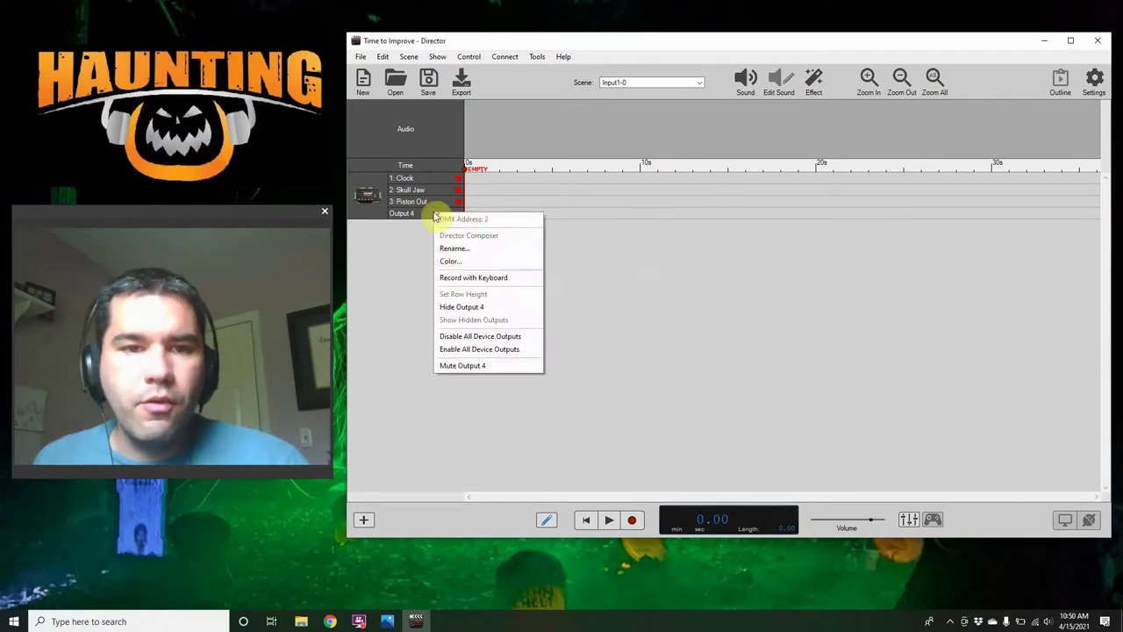
click(461, 249)
text(Pis)
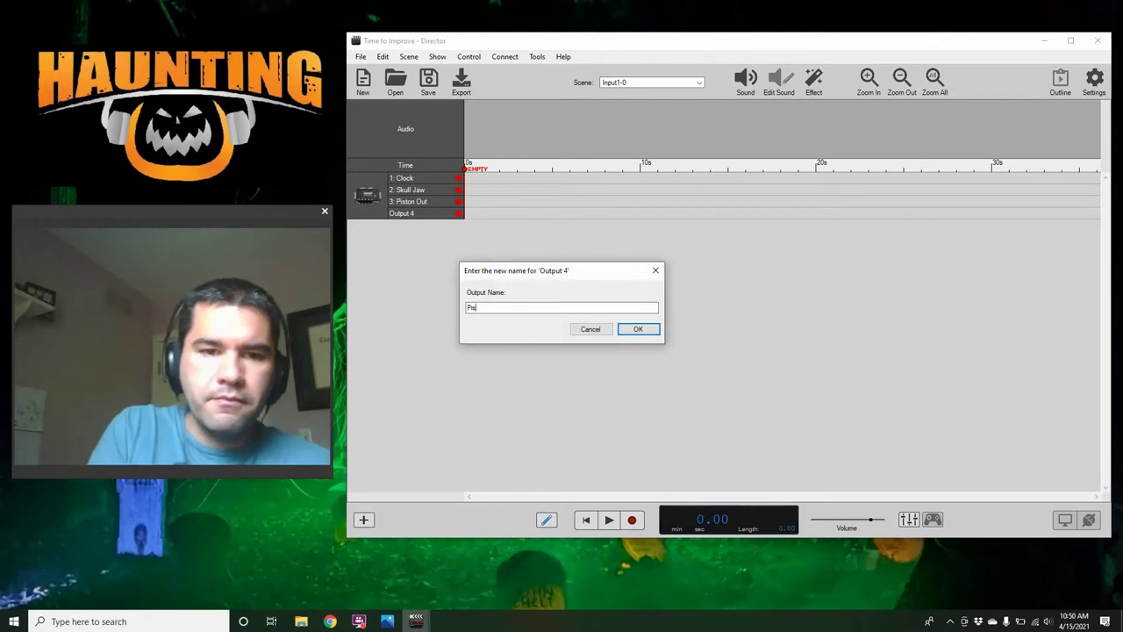
text(ton In)
key(Return)
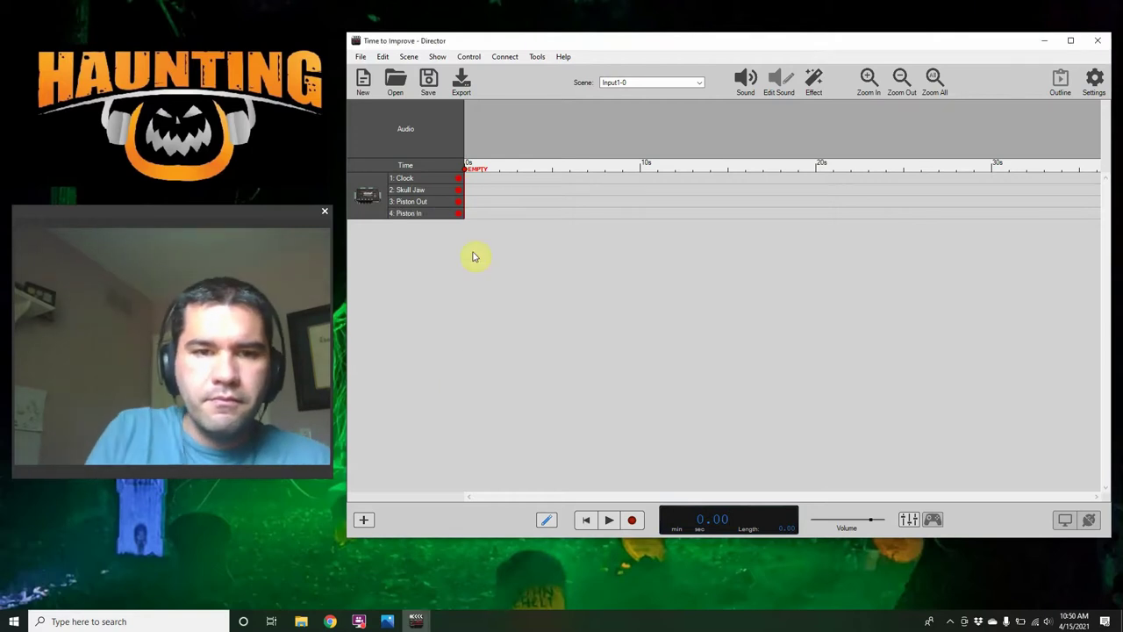
Try New and Open, cancelling the Save Changes prompt each time to keep the current show
click(364, 82)
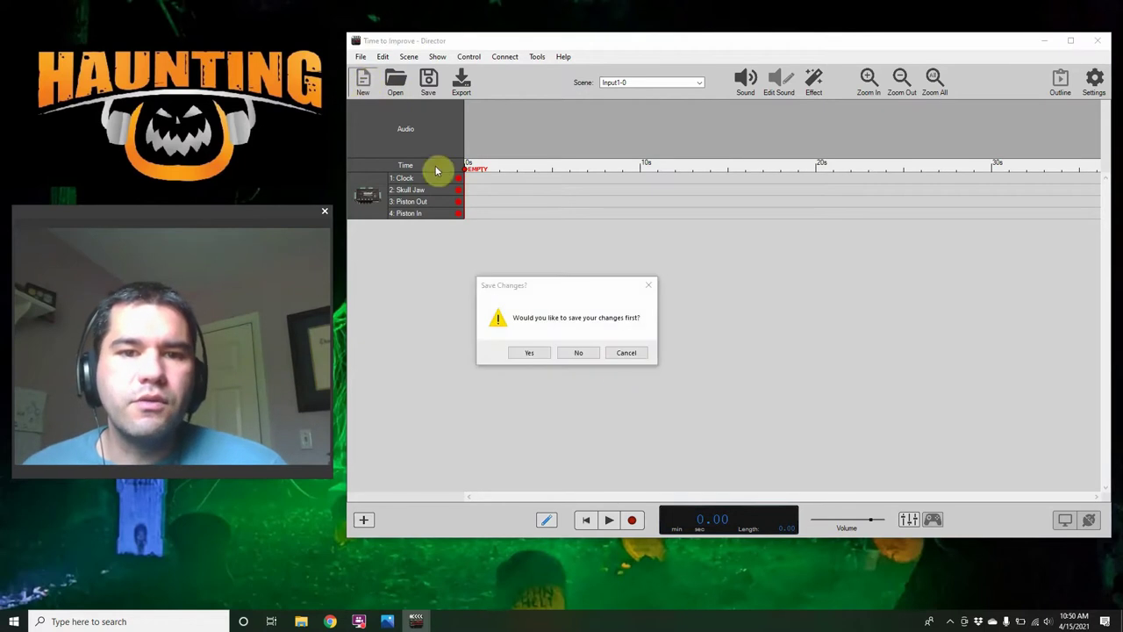
click(619, 354)
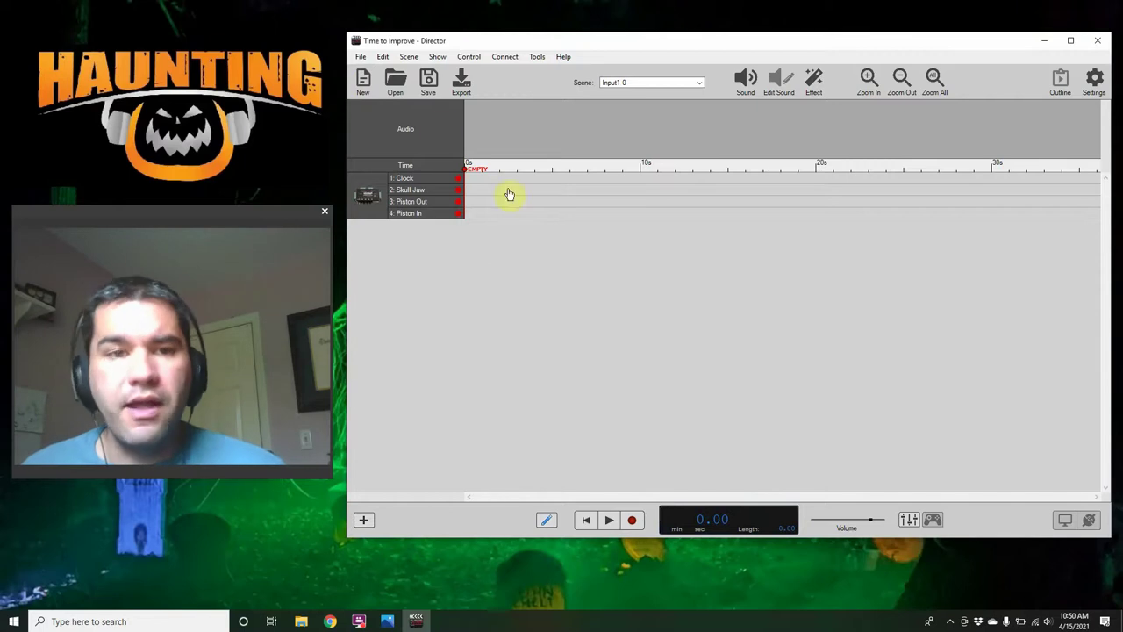
click(395, 82)
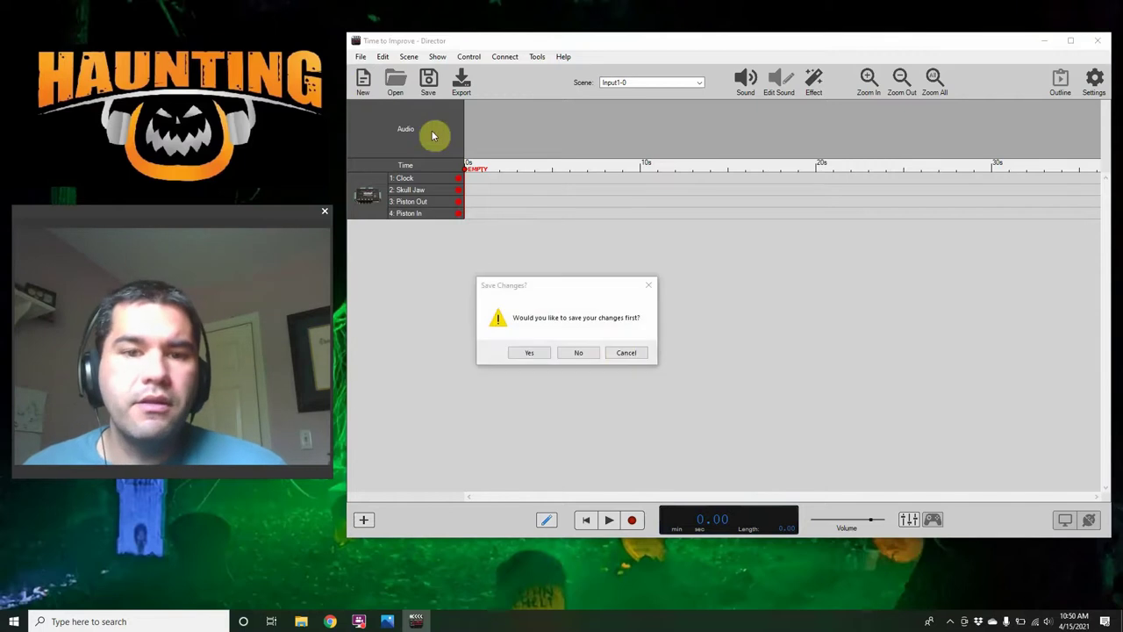
click(620, 352)
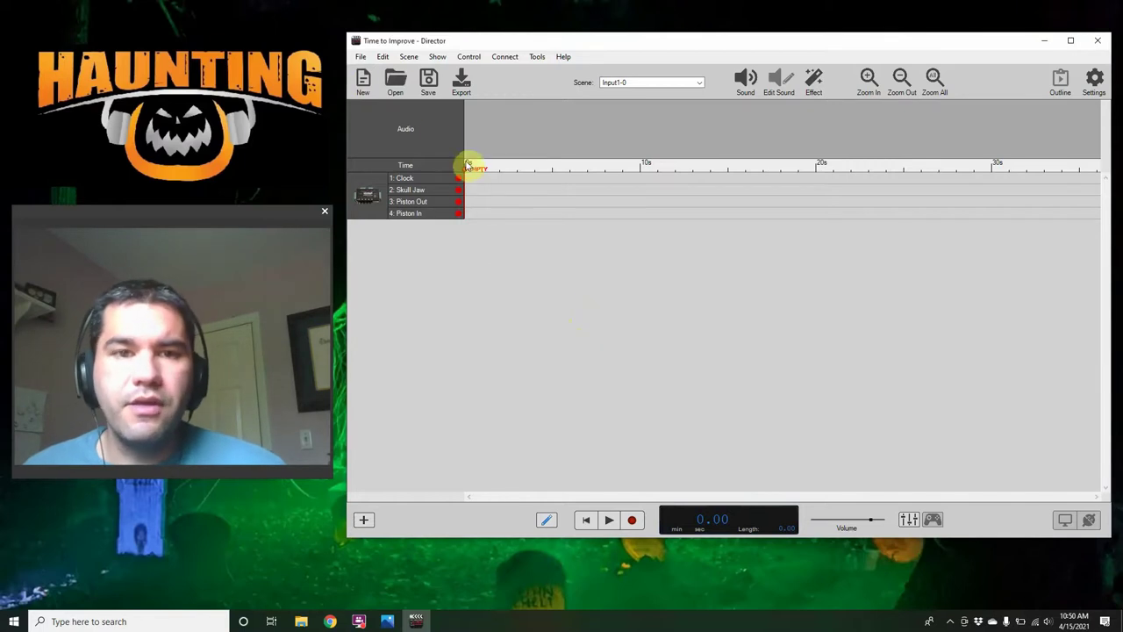
Save the show, open Export, then zoom the timeline in and back out
click(428, 80)
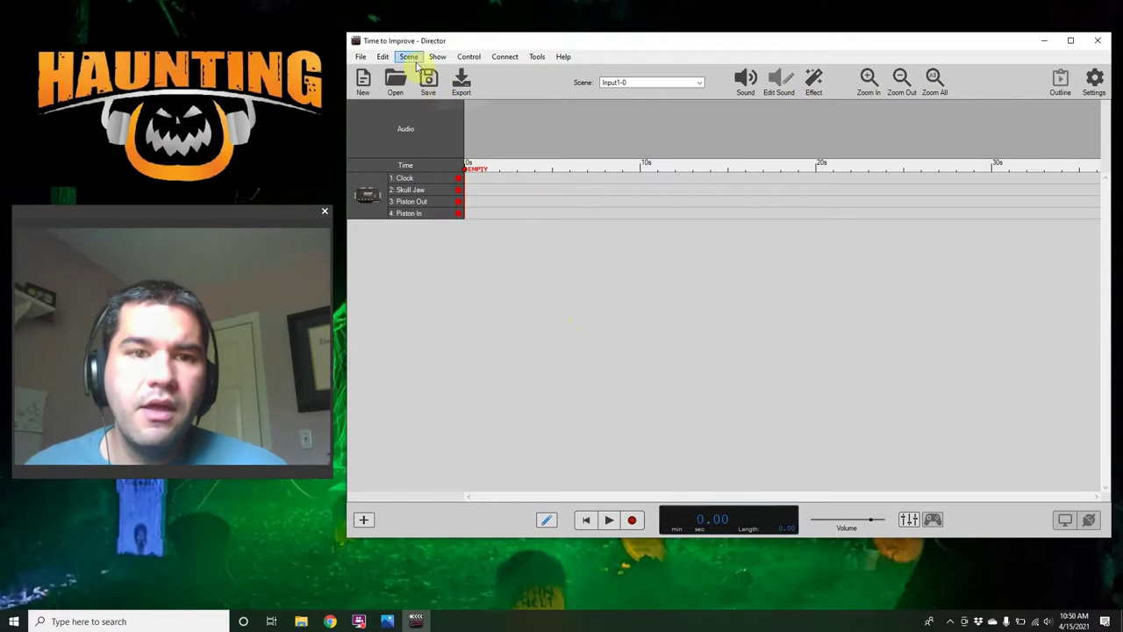
click(462, 93)
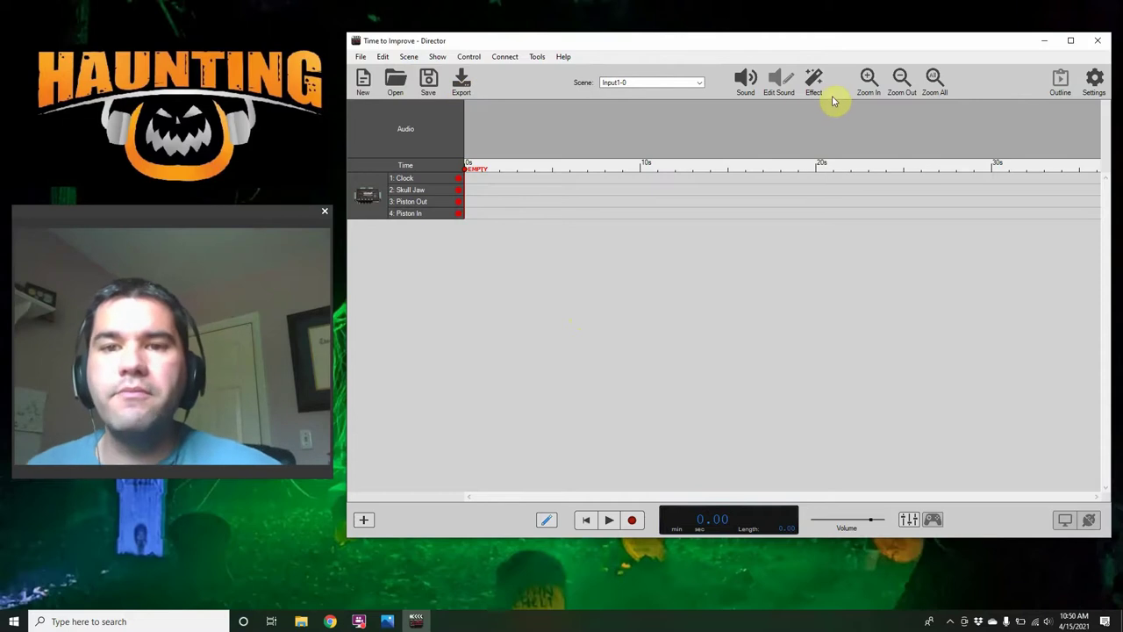
click(900, 82)
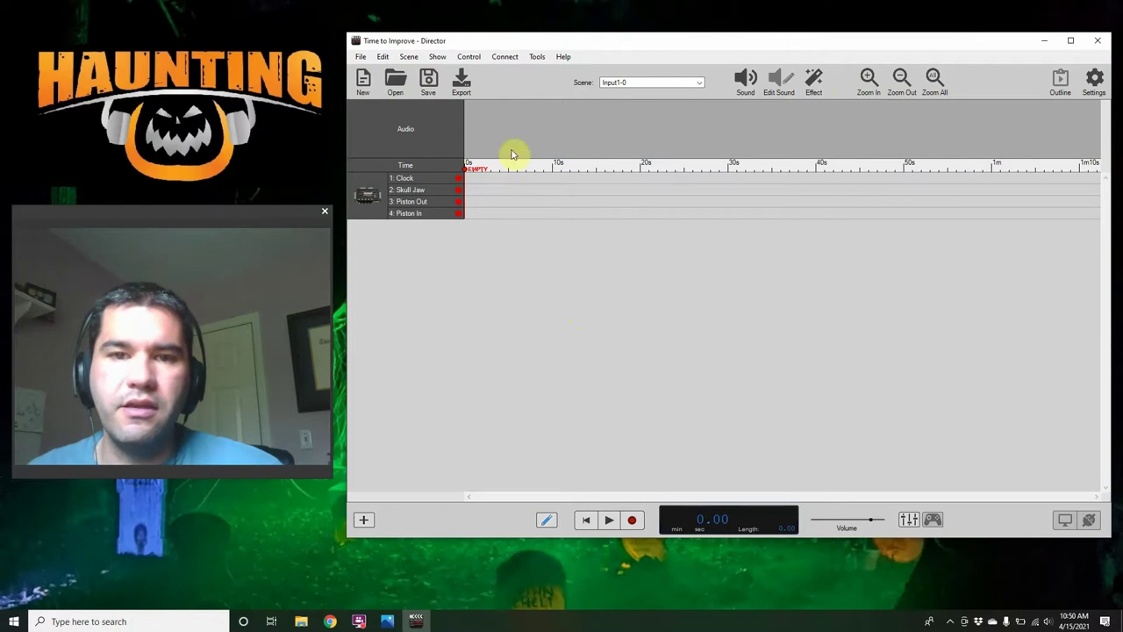
click(868, 79)
click(868, 79)
click(868, 79)
click(868, 79)
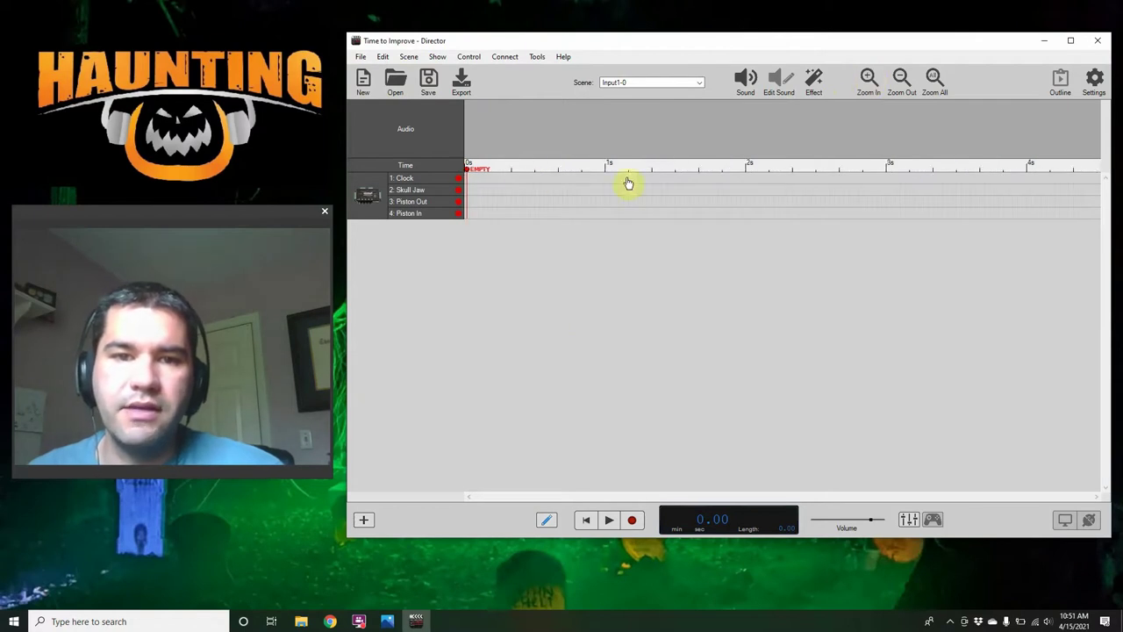
click(901, 77)
click(901, 77)
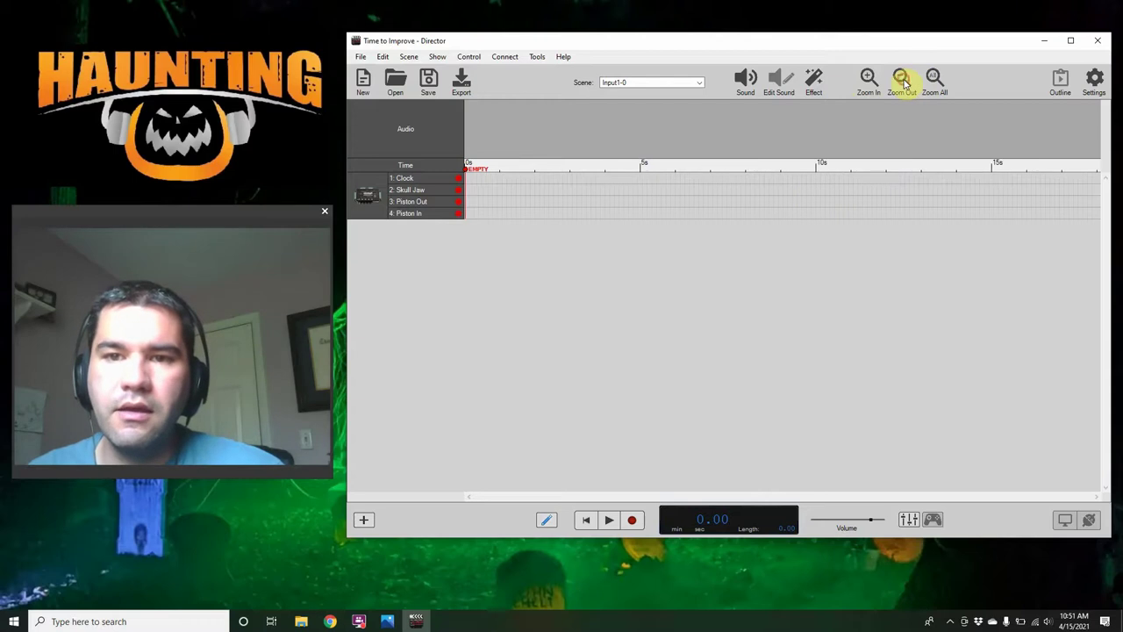
Load the Time to Improve sound file and stretch the scene length to 21.13 seconds
click(744, 88)
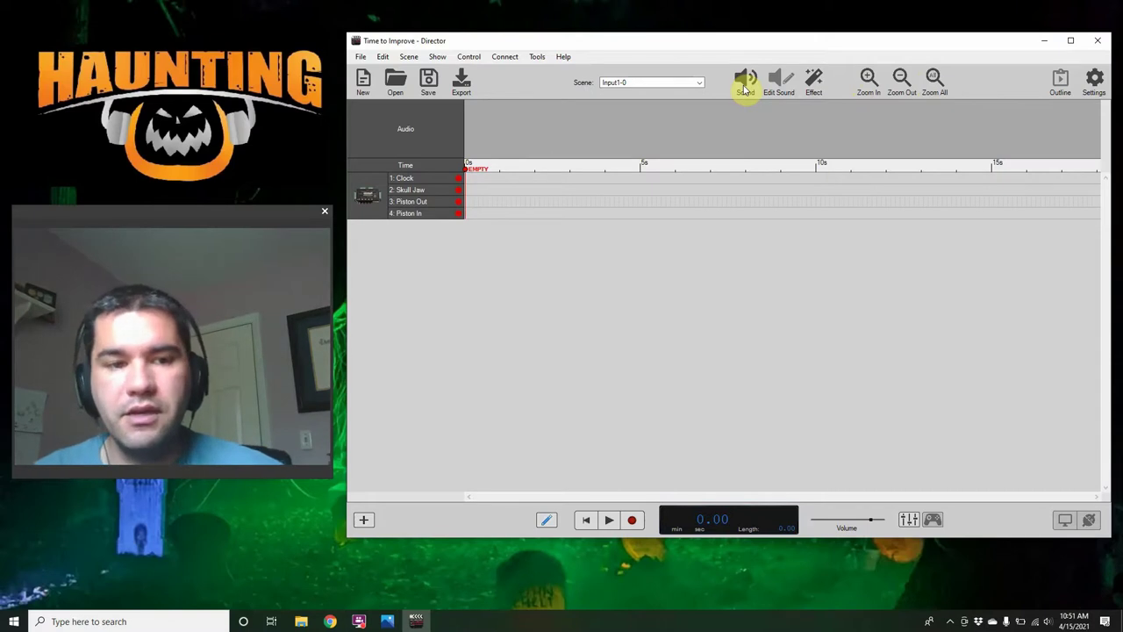
click(745, 87)
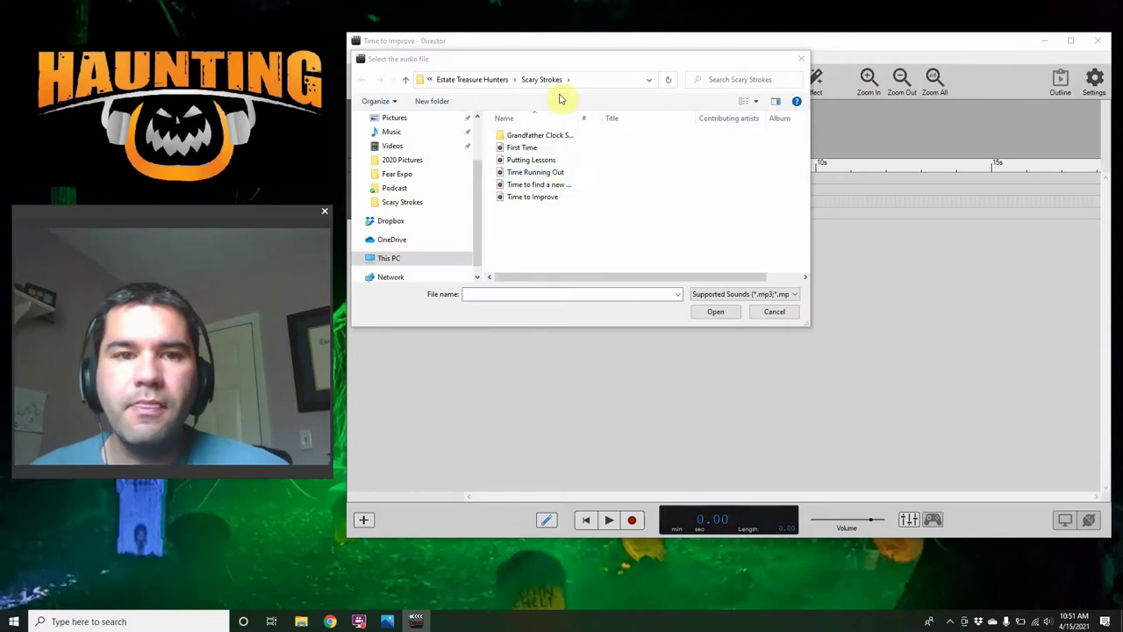
click(516, 198)
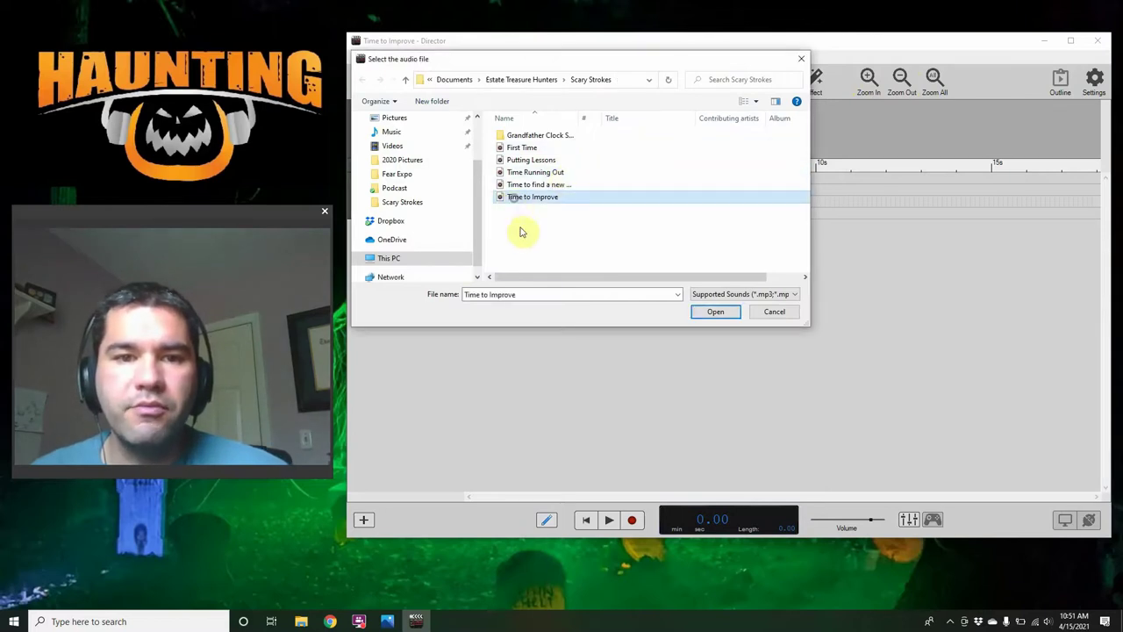
click(706, 312)
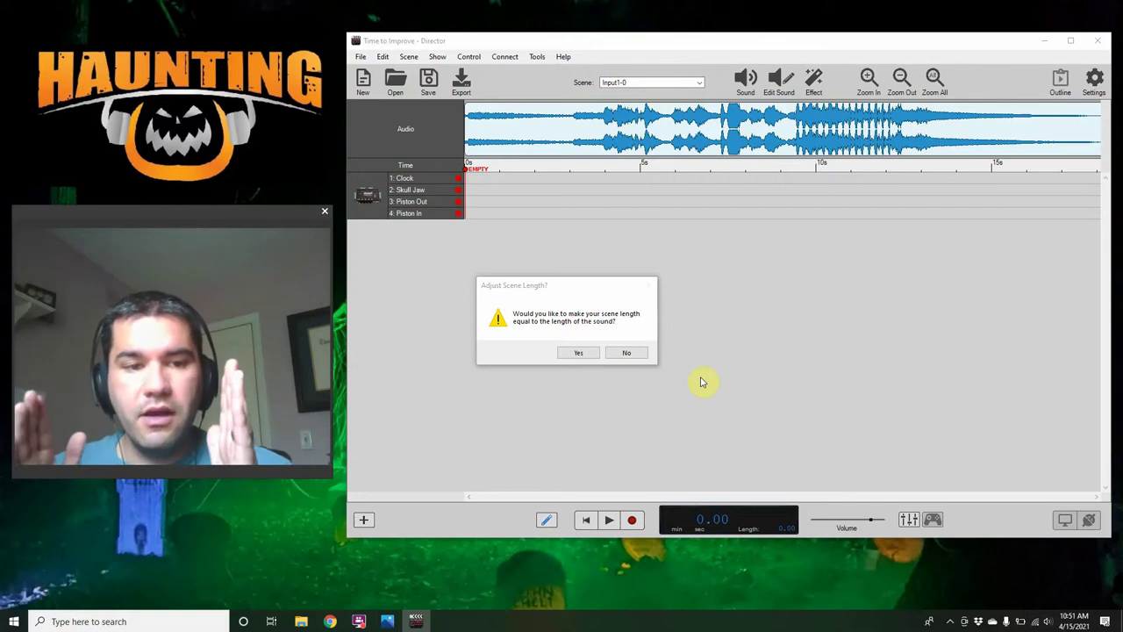
click(581, 353)
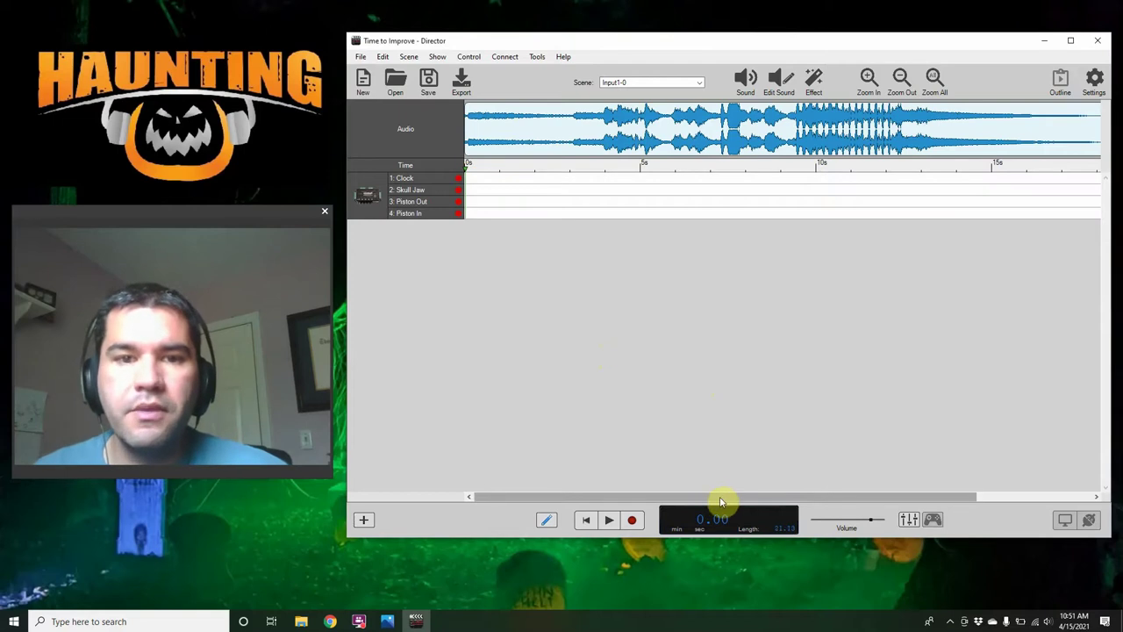
Zoom out to the whole scene and play it through the 21.13-second soundtrack
click(902, 79)
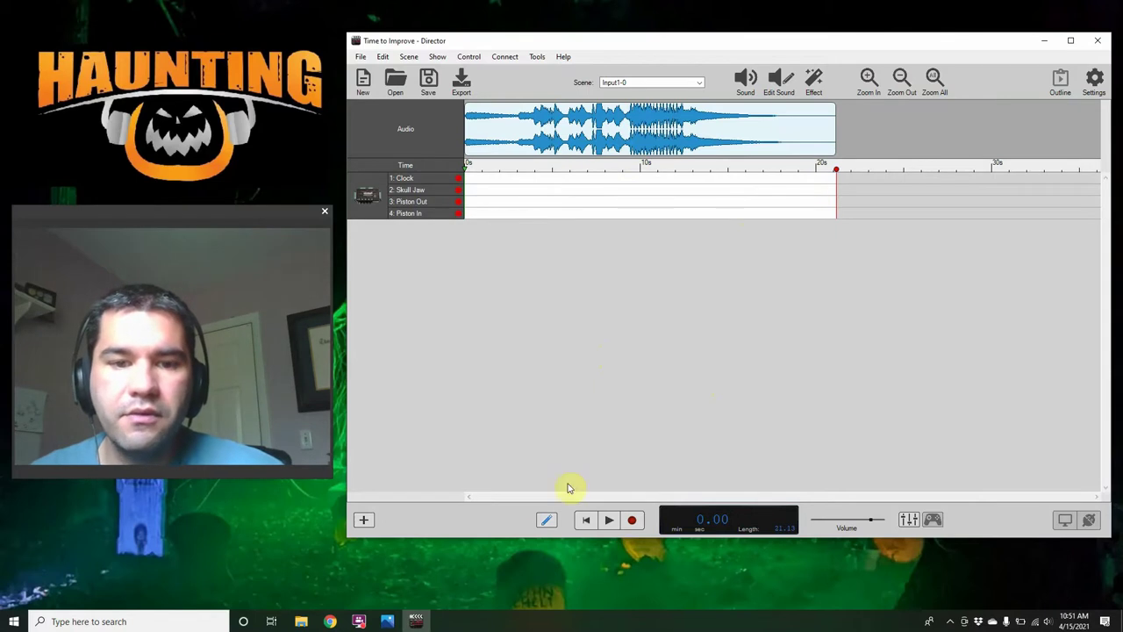
click(609, 520)
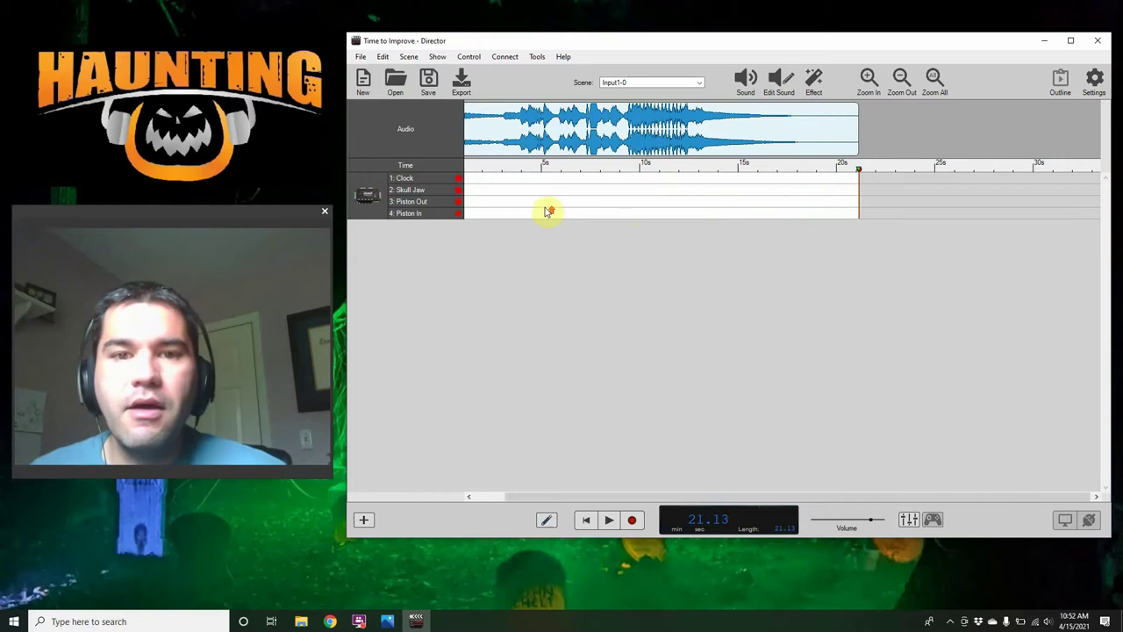
scroll(546, 211, up, 3)
drag(571, 494, 470, 493)
scroll(622, 313, up, 2)
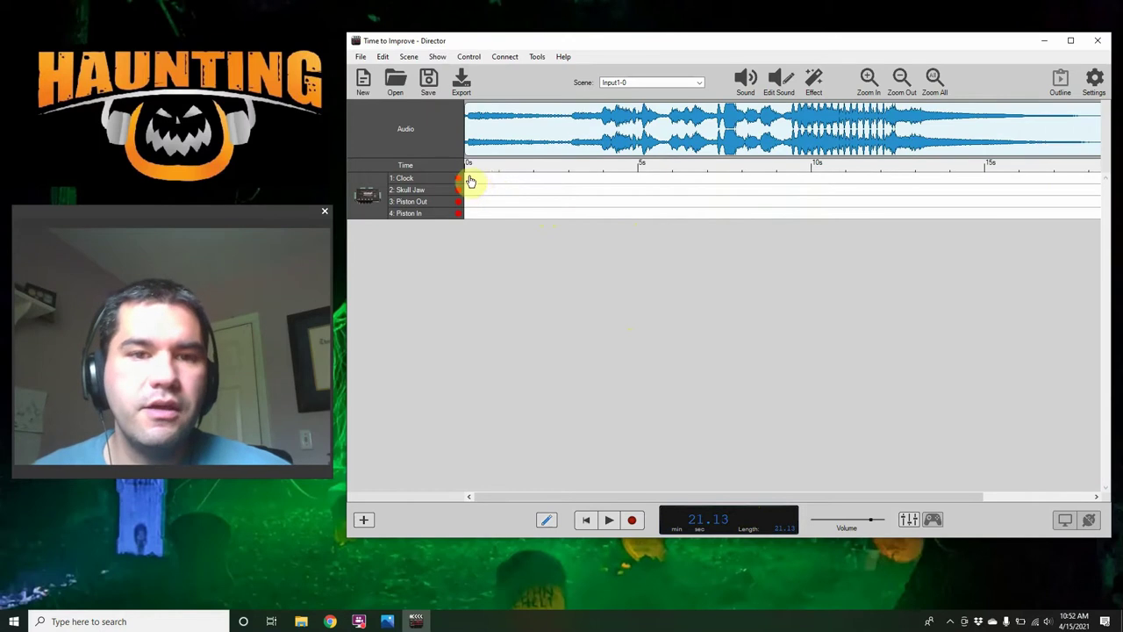
drag(478, 186, 699, 190)
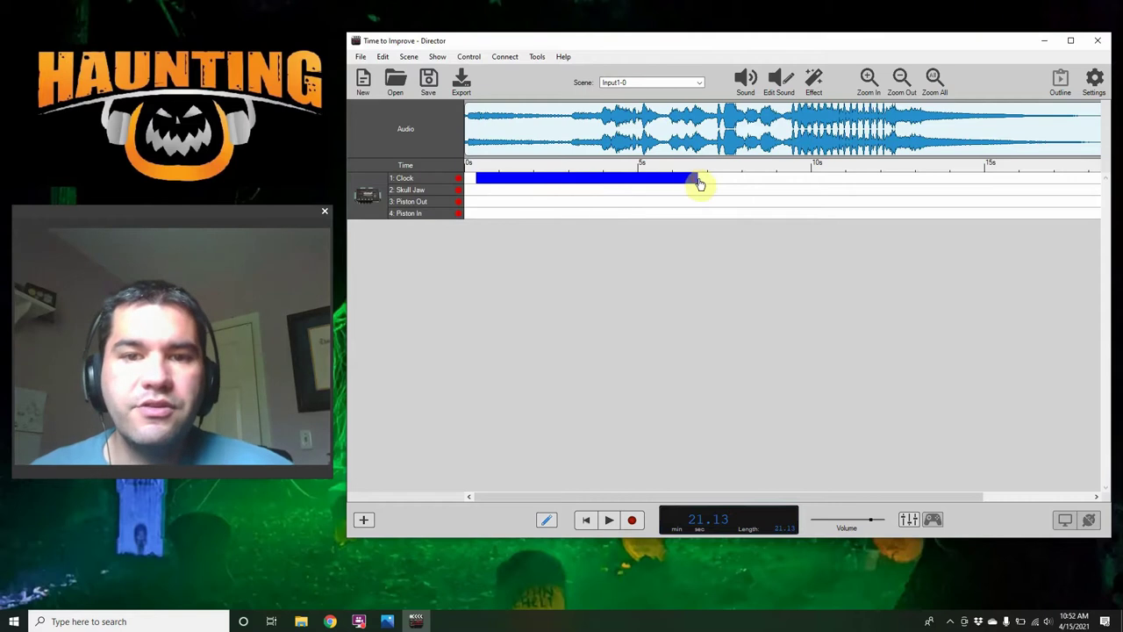
drag(698, 181, 506, 178)
click(525, 178)
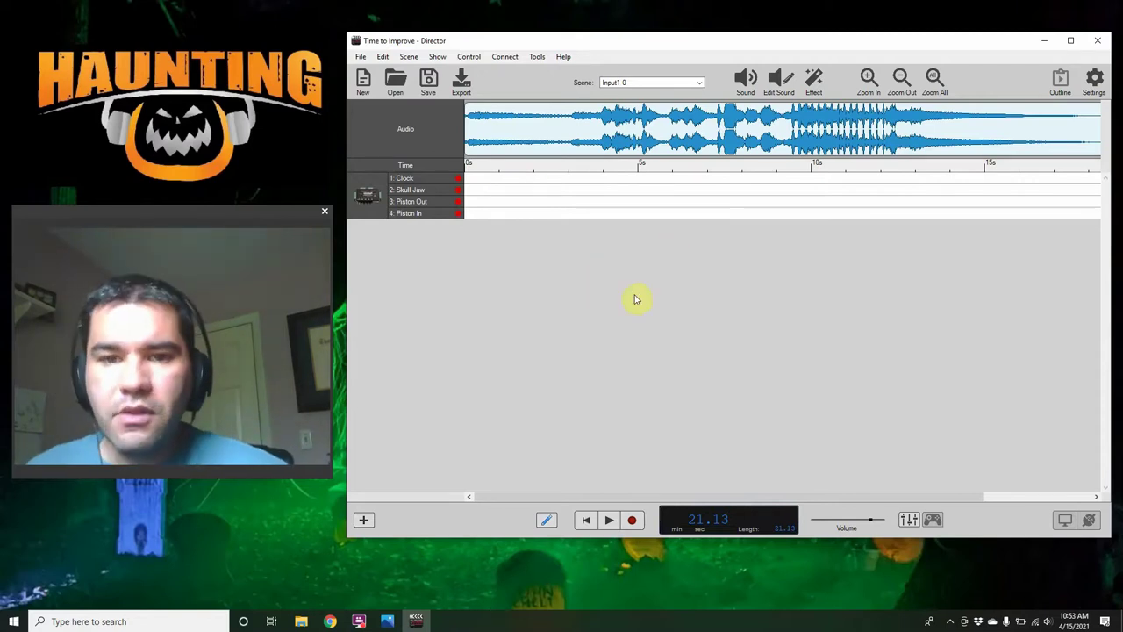
Paint a Clock event from 0 s to about 13.5 s, undoing an accidental Skull Jaw paint
scroll(681, 255, down, 2)
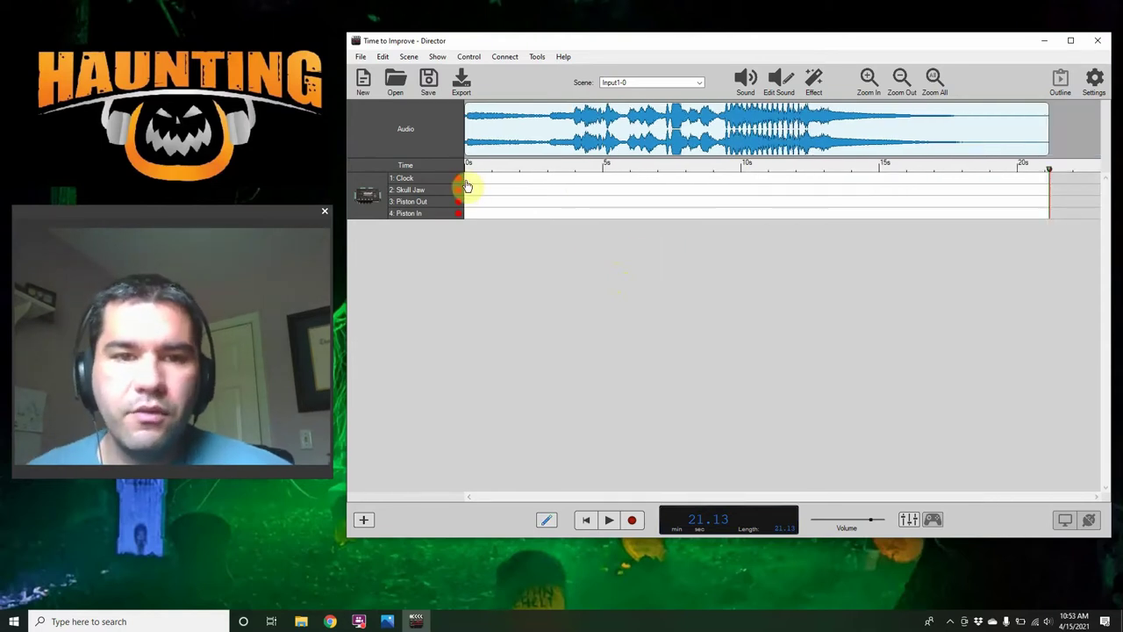
drag(465, 184, 709, 191)
key(ctrl+z)
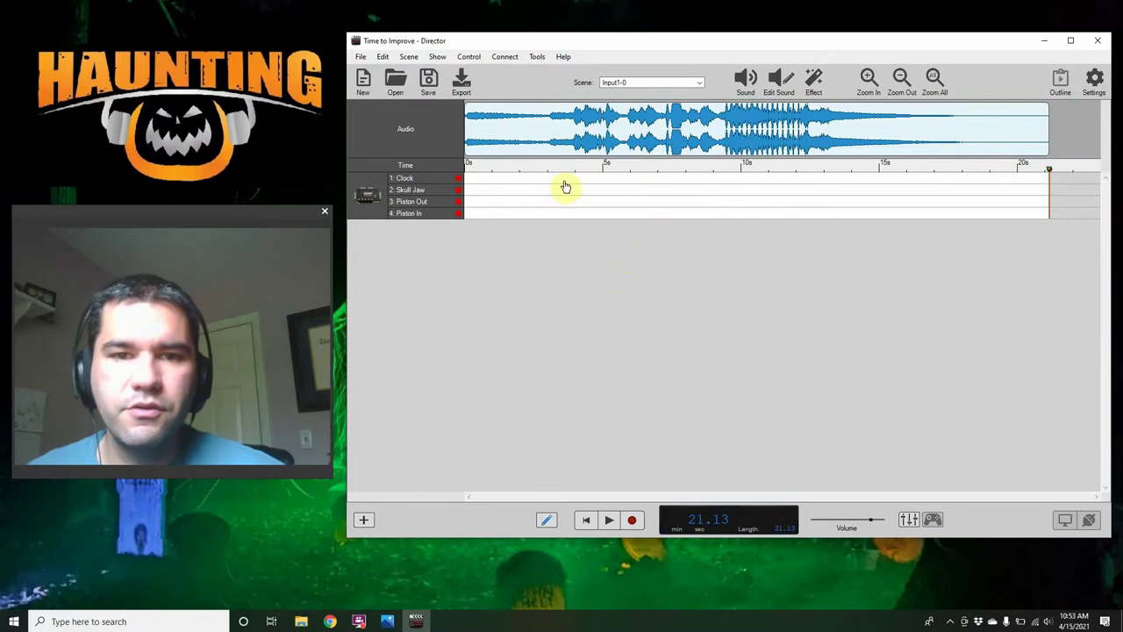
drag(466, 182, 841, 177)
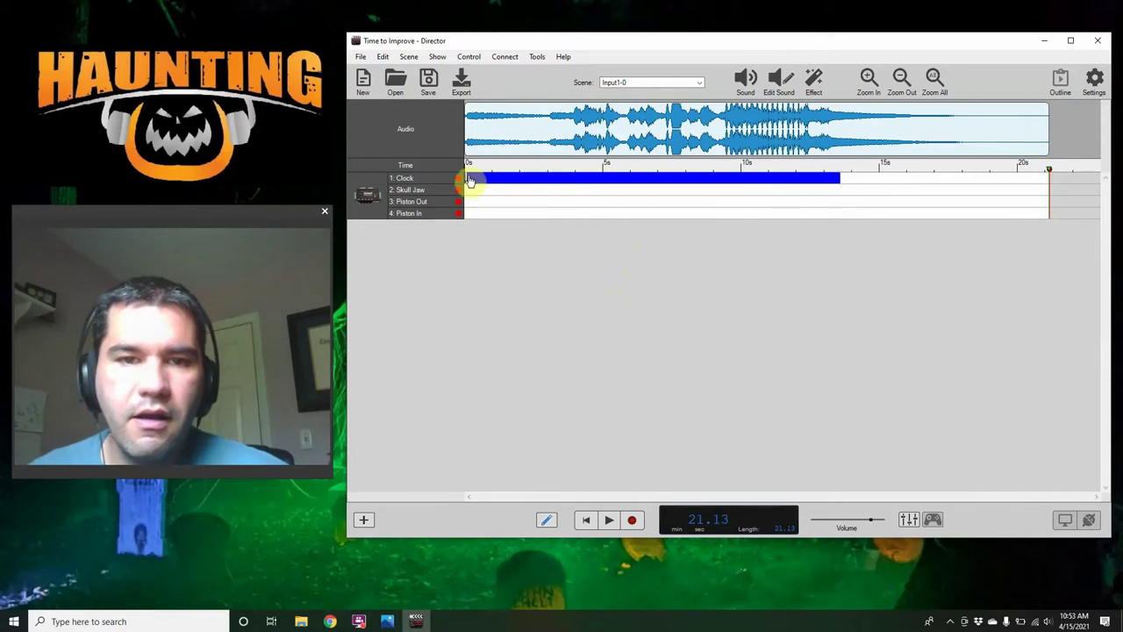
Play back from about 11.8 seconds, then frame the 0–15 s range with the playhead visible
click(787, 167)
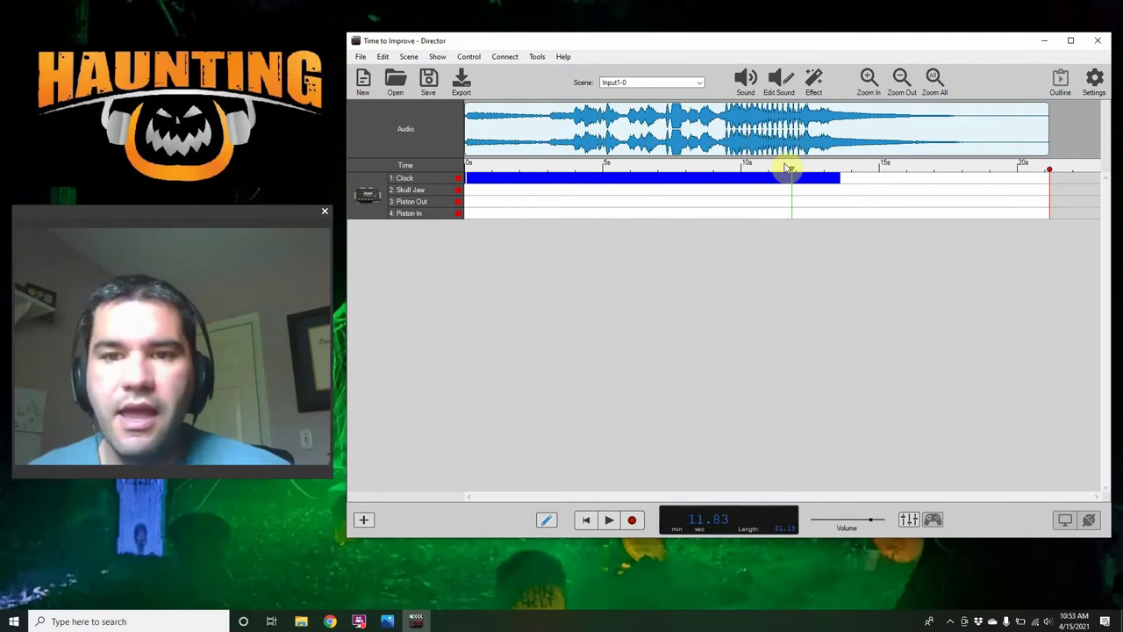
click(611, 521)
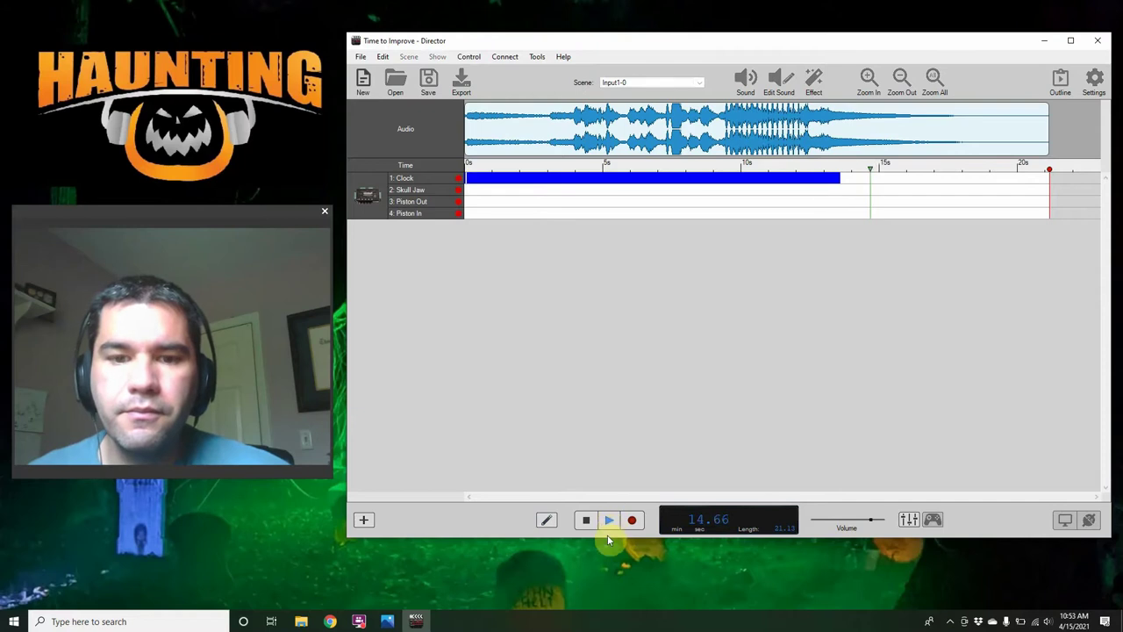
click(594, 521)
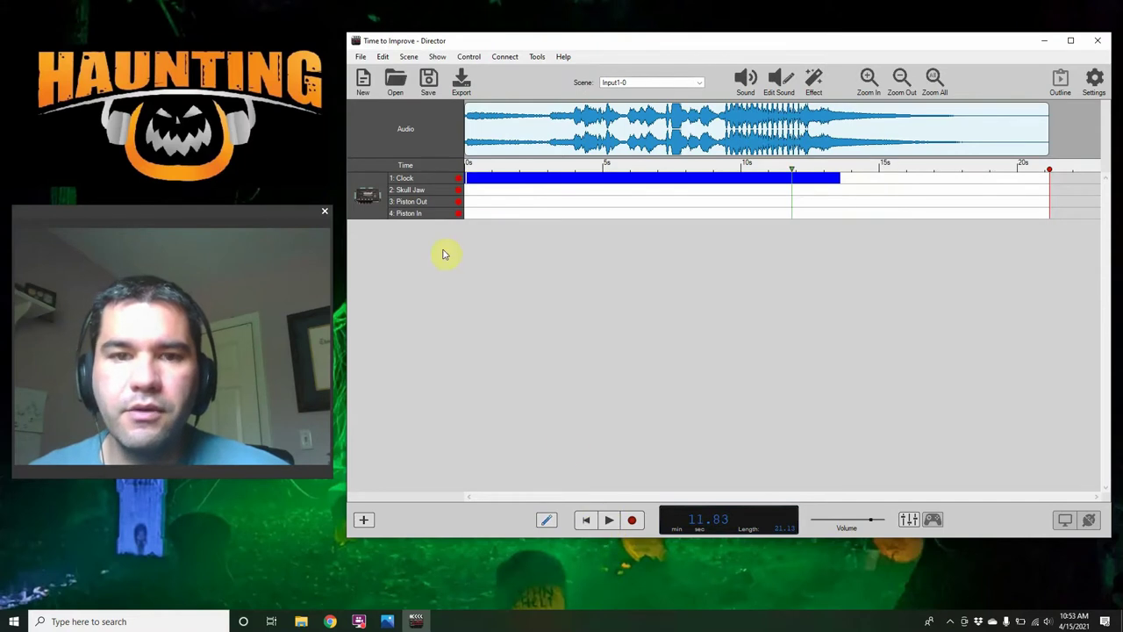
scroll(473, 189, up, 4)
drag(647, 493, 630, 492)
scroll(468, 182, up, 2)
scroll(474, 186, up, 3)
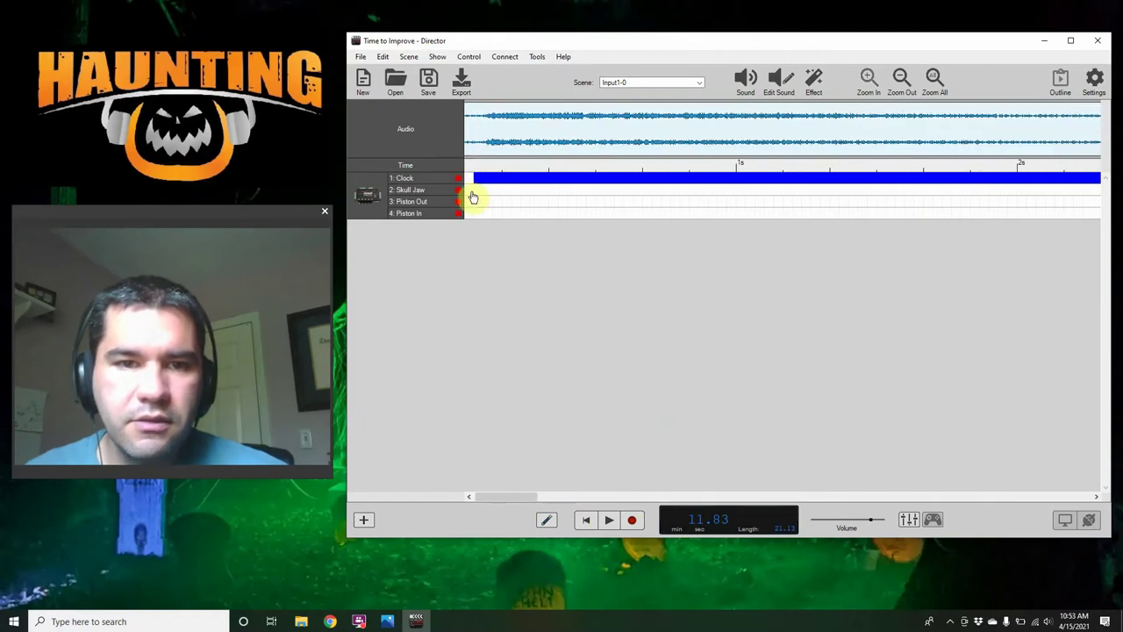
drag(517, 498, 511, 498)
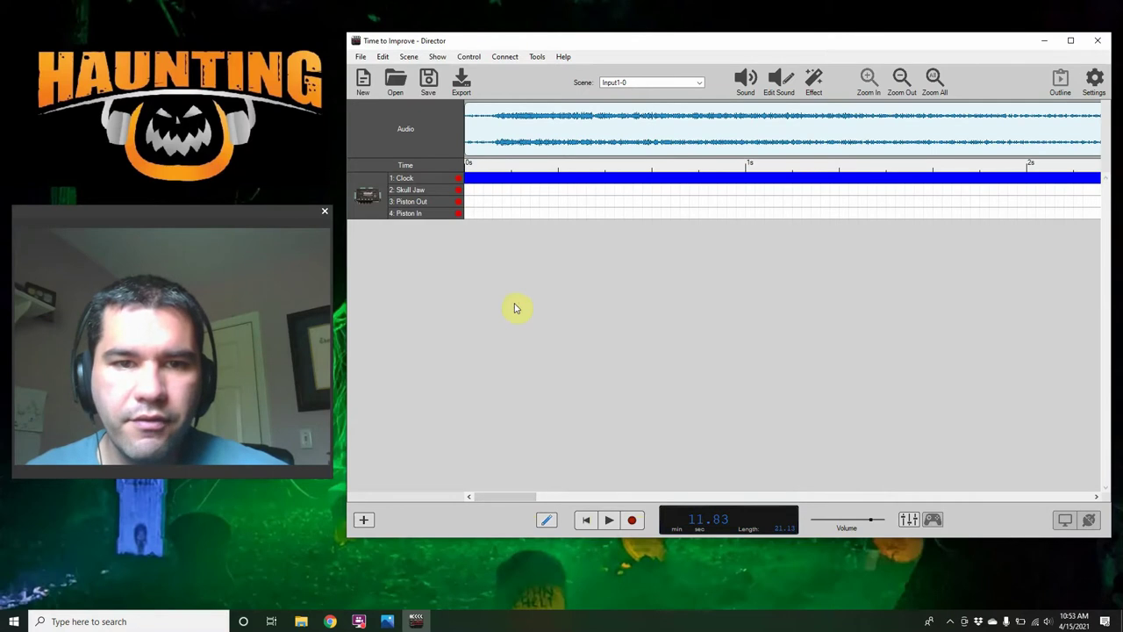
scroll(514, 272, down, 6)
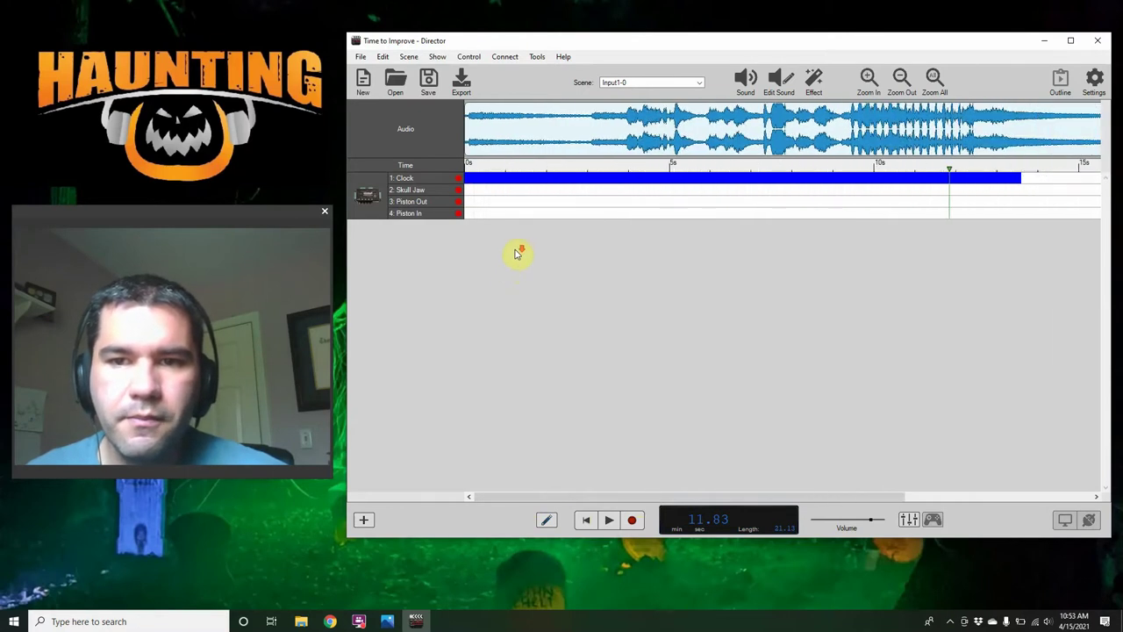
Add a Piston Out block from 0 to 5 s and a Piston In block from 15 to 20 s
scroll(519, 254, down, 1)
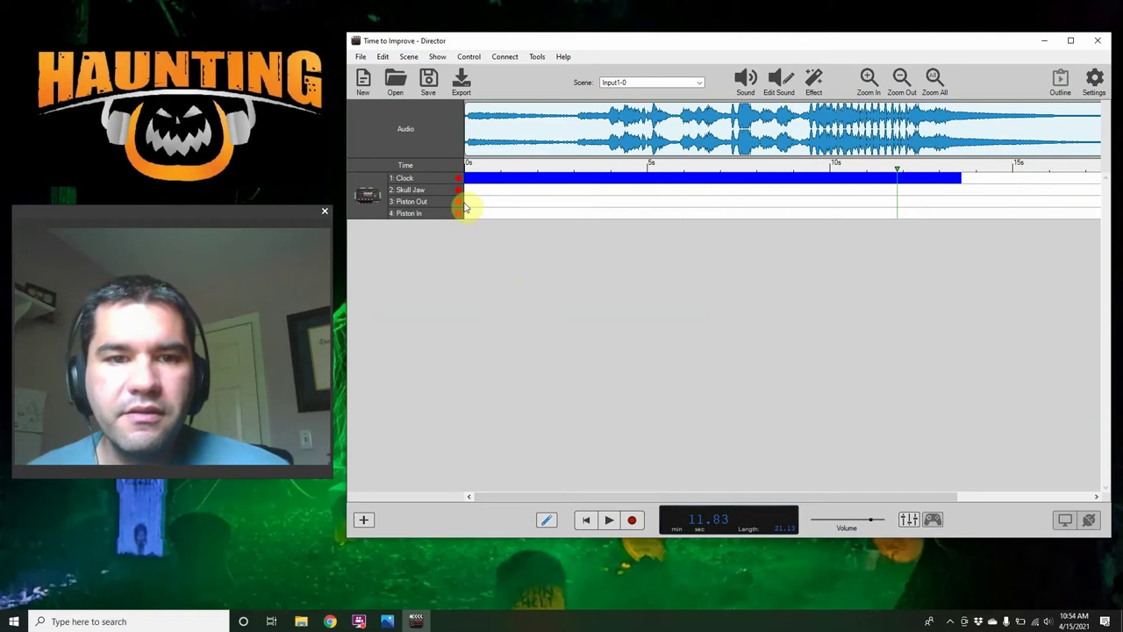
drag(461, 205, 648, 206)
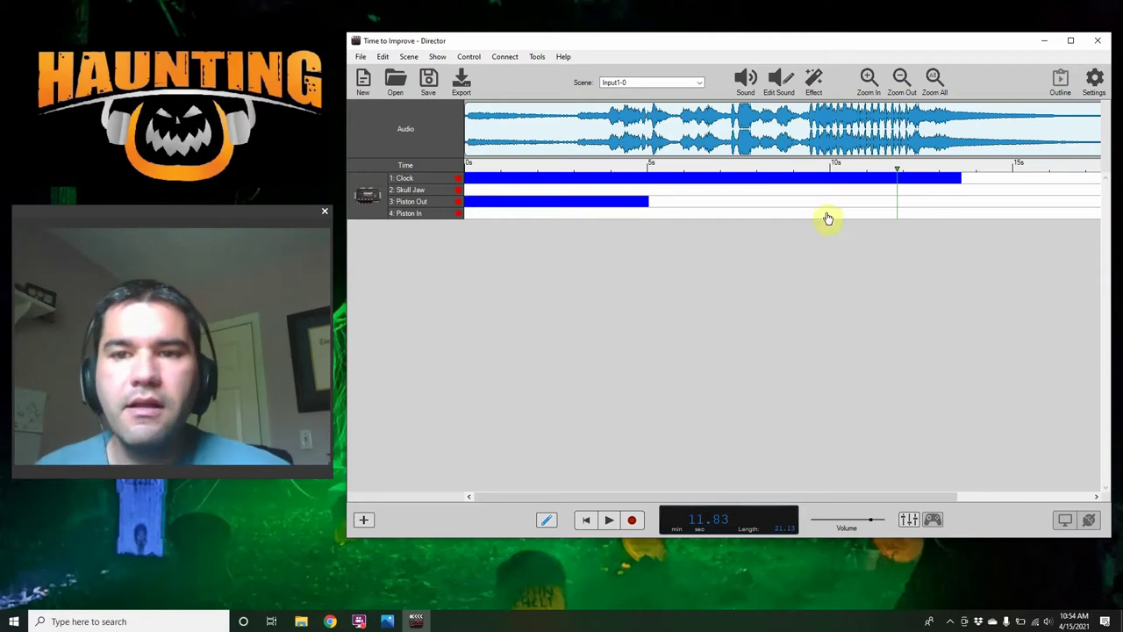
drag(809, 497, 961, 504)
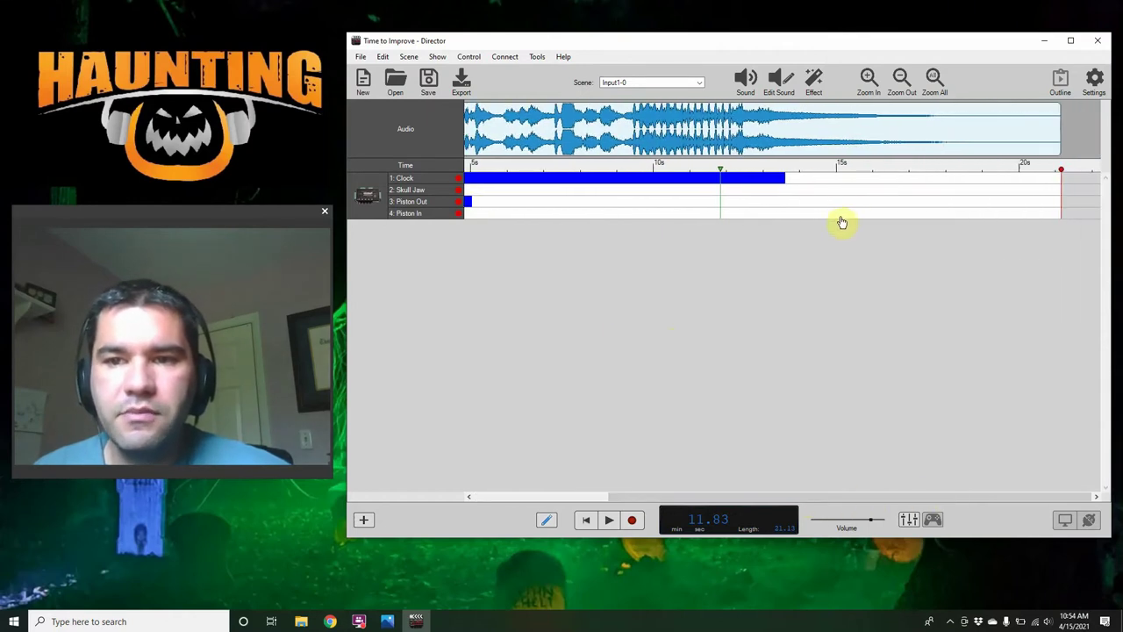
drag(838, 219, 1023, 222)
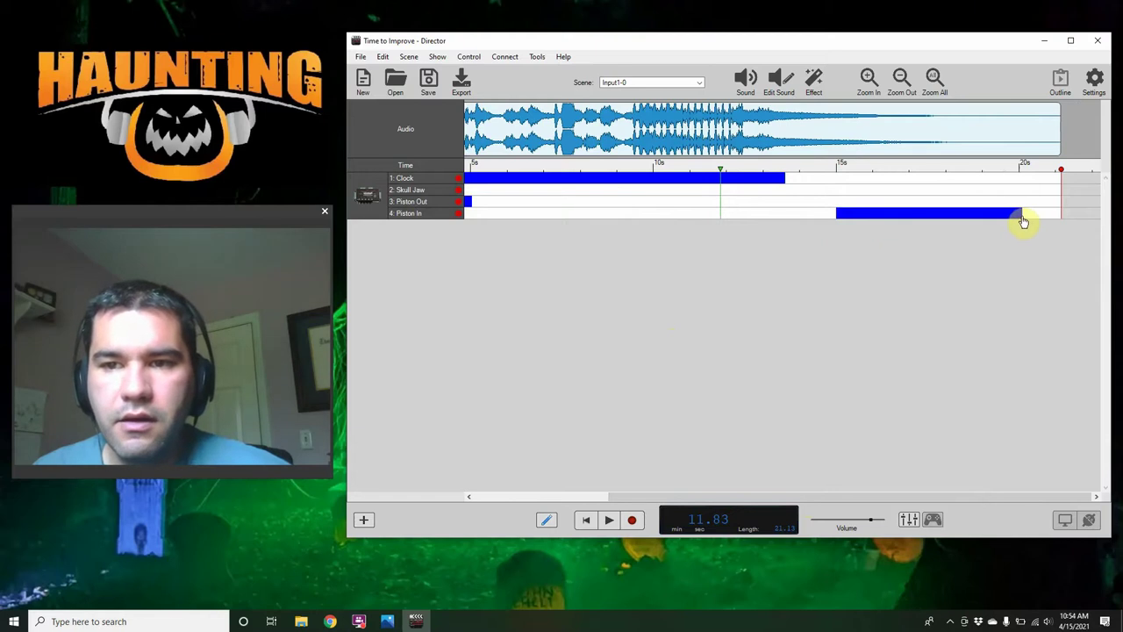
mouse_move(798, 501)
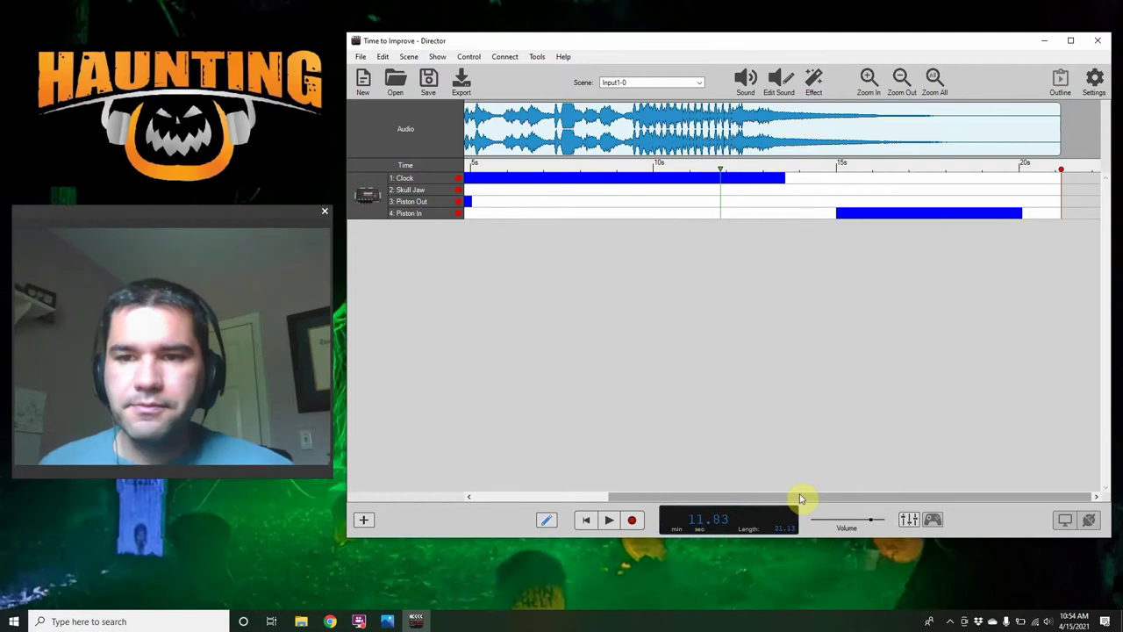
Return the timeline to 0 s, select the '2: Skull Jaw' track and show the Effect list
drag(800, 498, 646, 499)
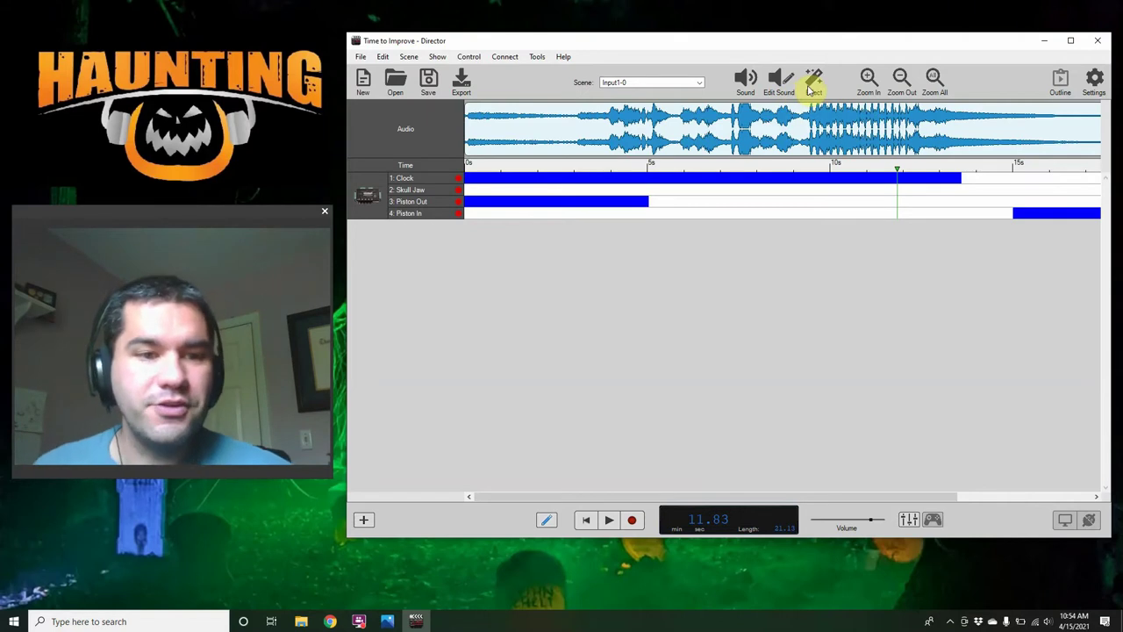
click(423, 191)
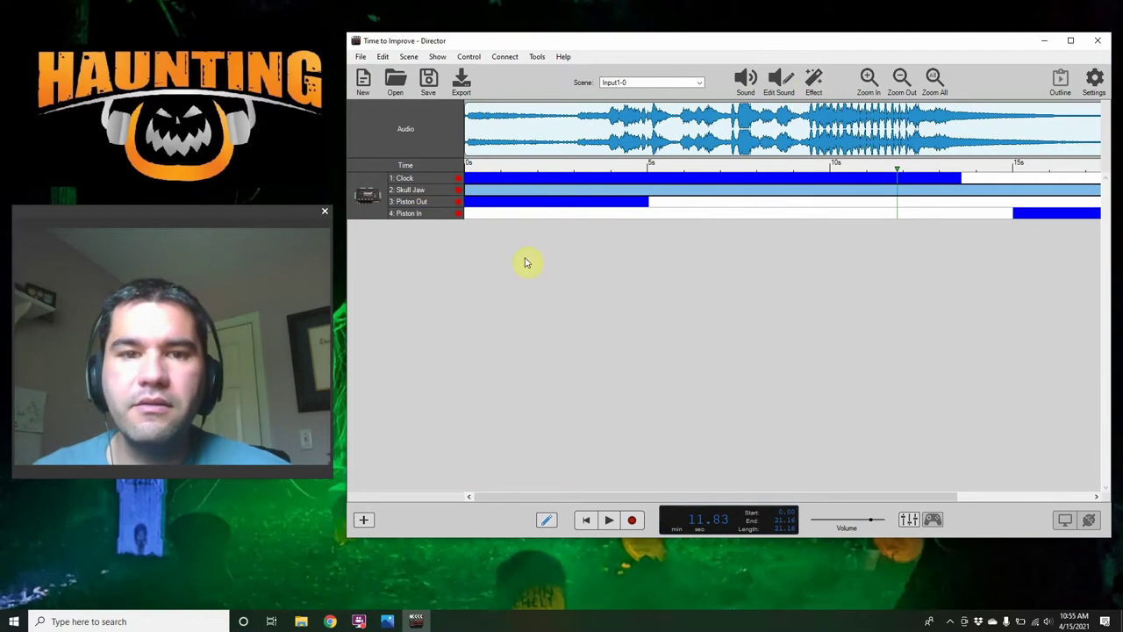
click(815, 84)
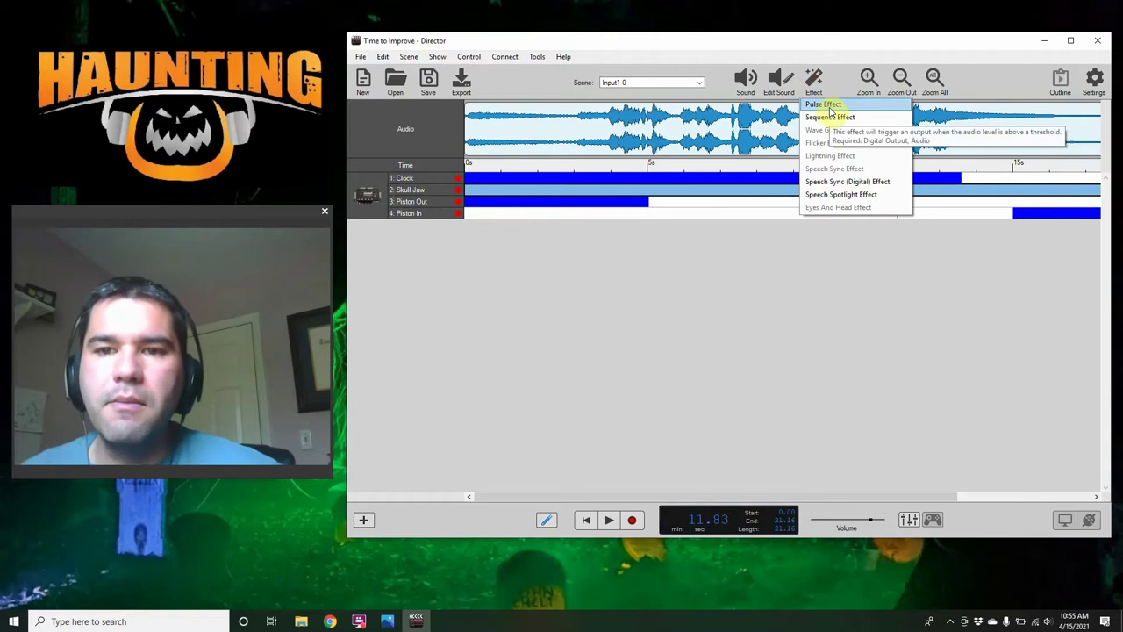
Add a Pulse Effect and compare jaw triggers at higher and lower Threshold values
click(829, 106)
drag(714, 201, 709, 228)
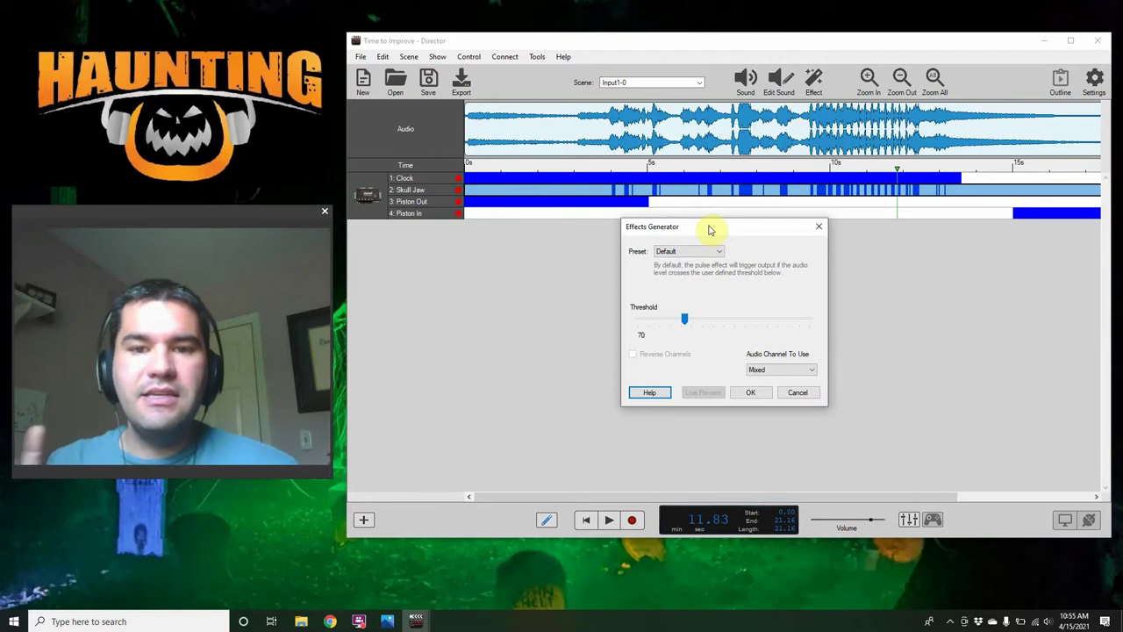
drag(684, 319, 788, 324)
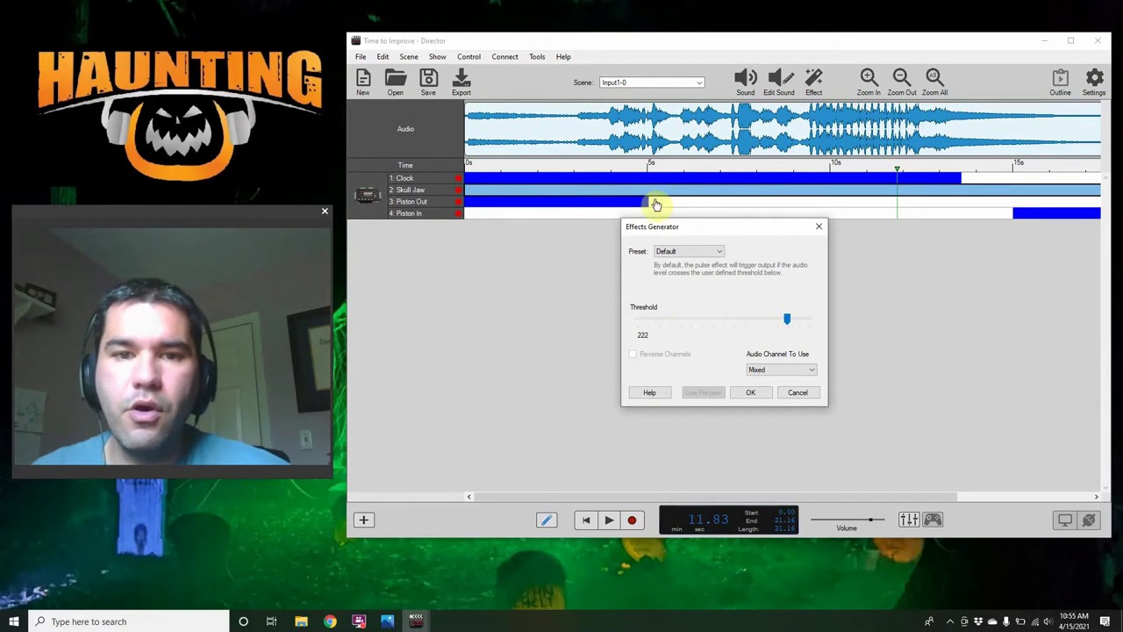
click(975, 193)
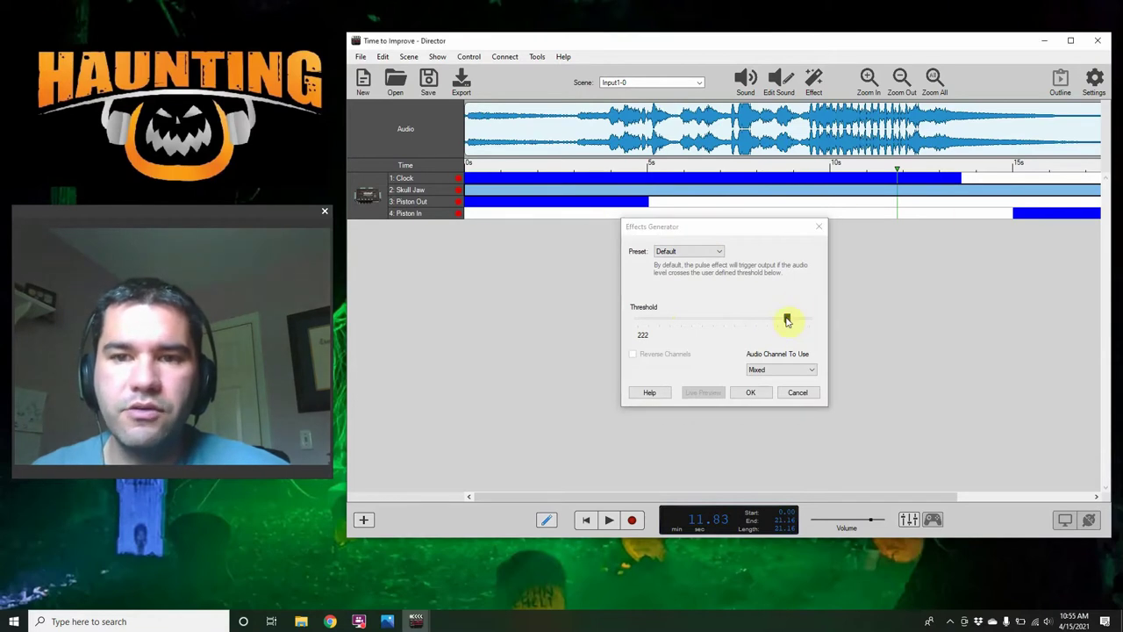
drag(787, 320, 641, 321)
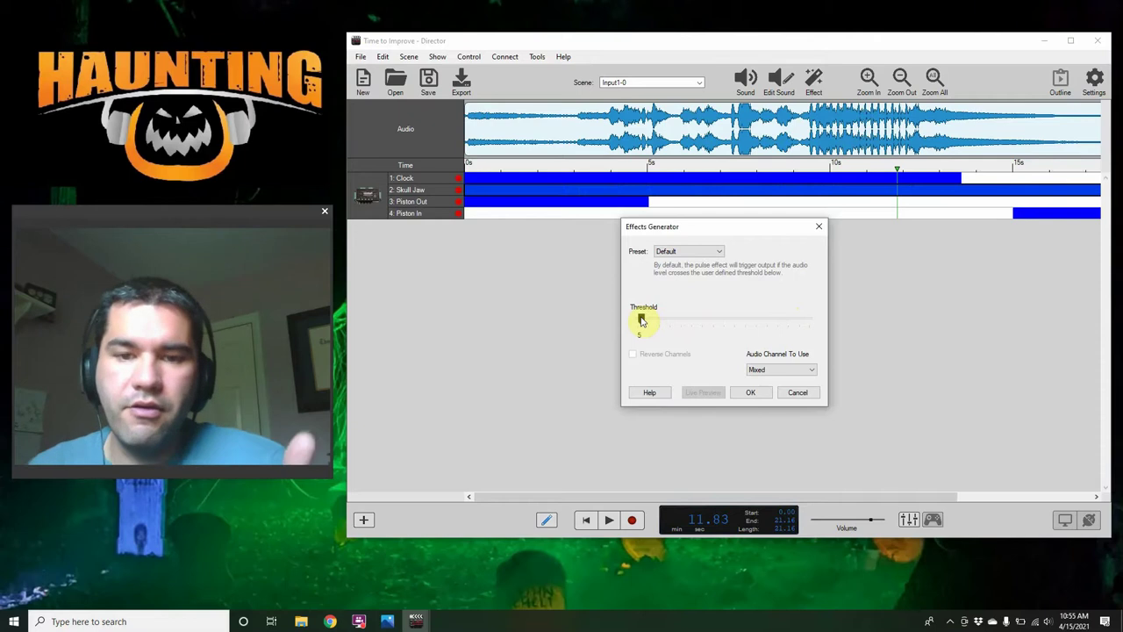
drag(641, 321, 680, 317)
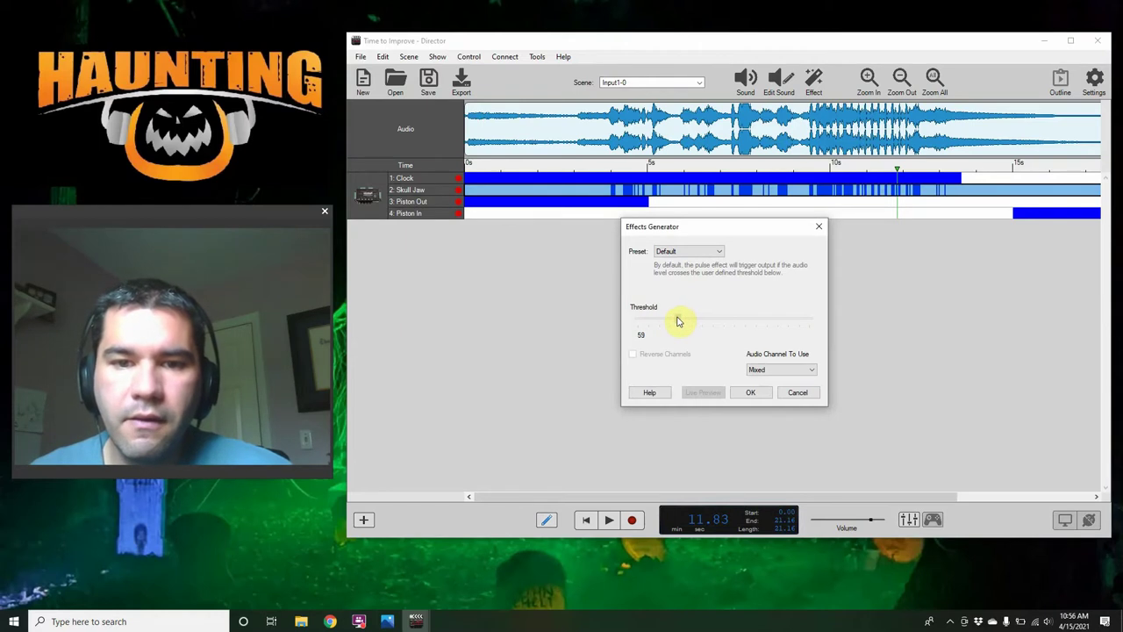
click(678, 319)
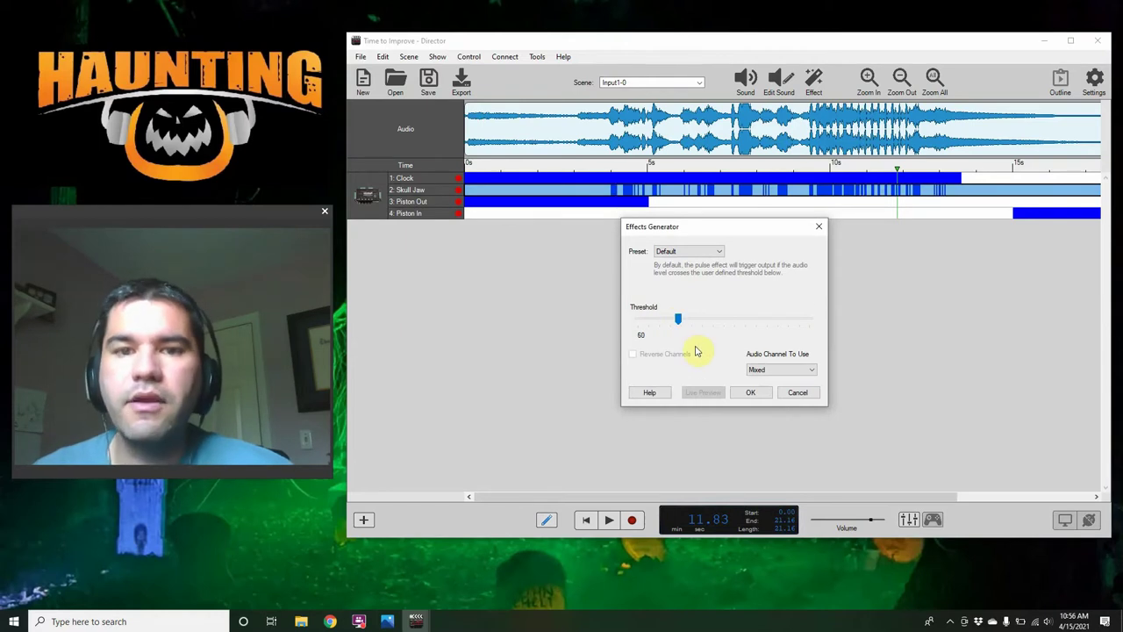
click(593, 200)
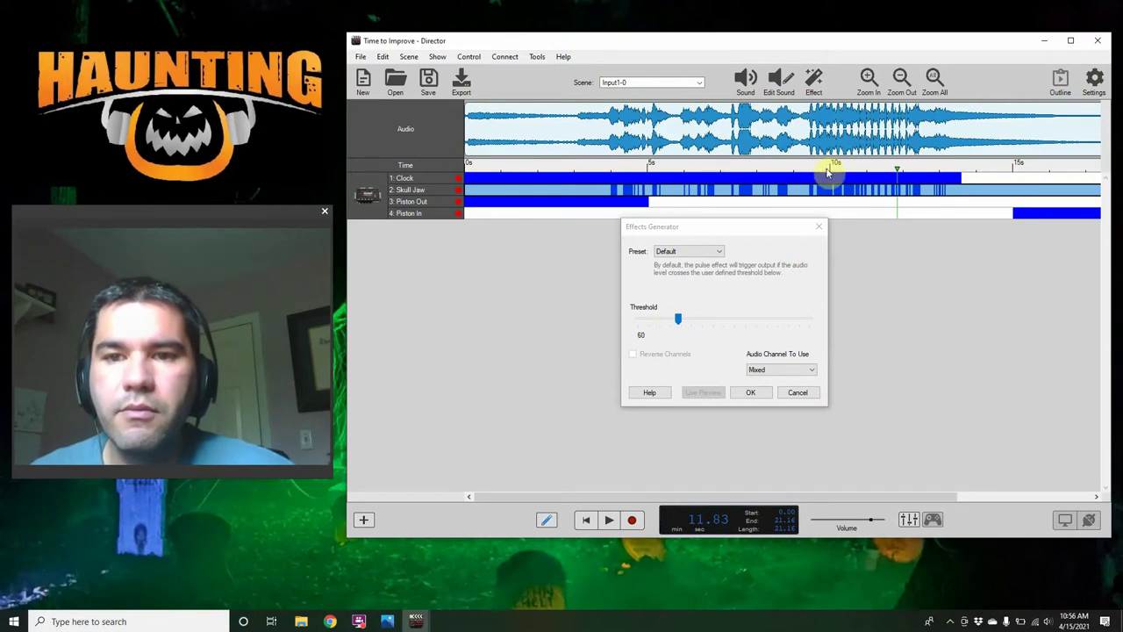
Settle the Pulse threshold at 70 on the Mixed audio channel and apply it
click(681, 318)
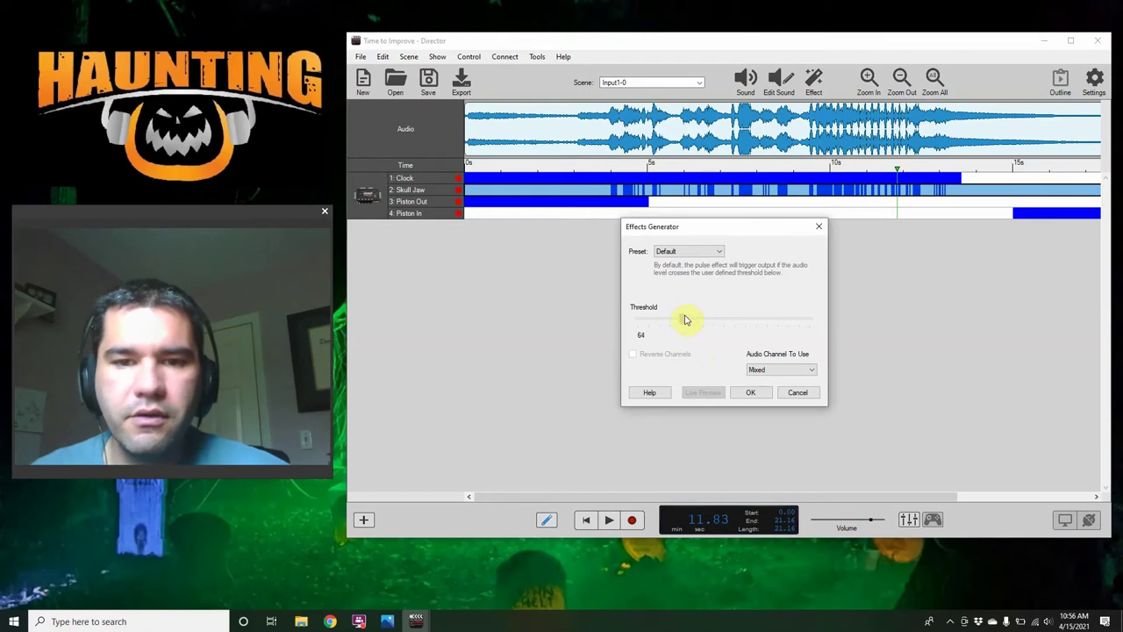
drag(690, 319, 689, 319)
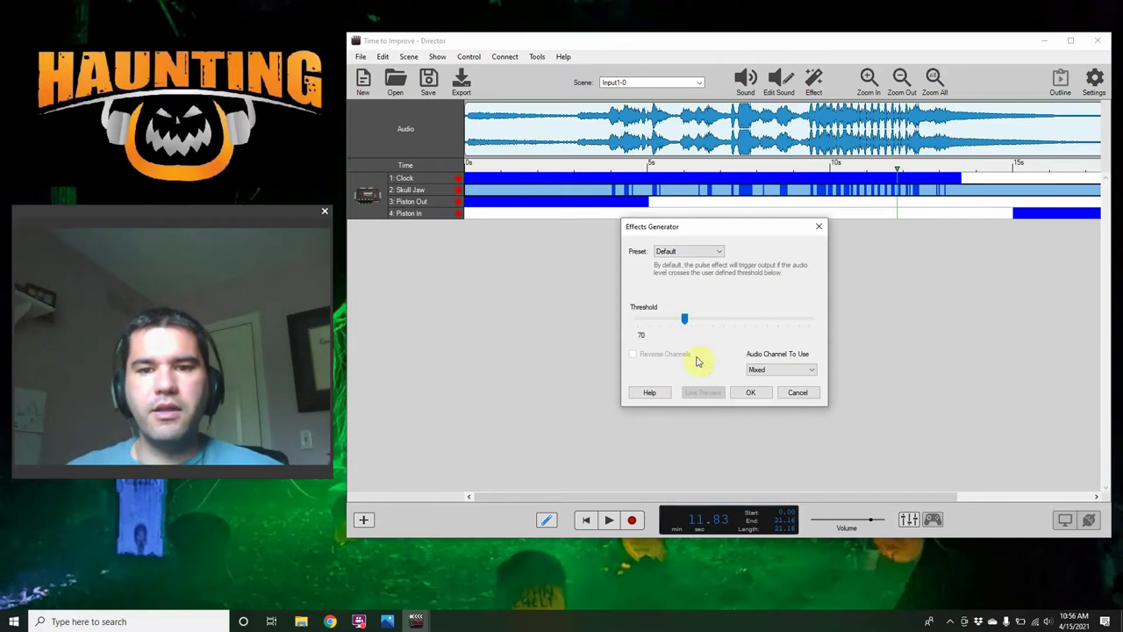
click(750, 389)
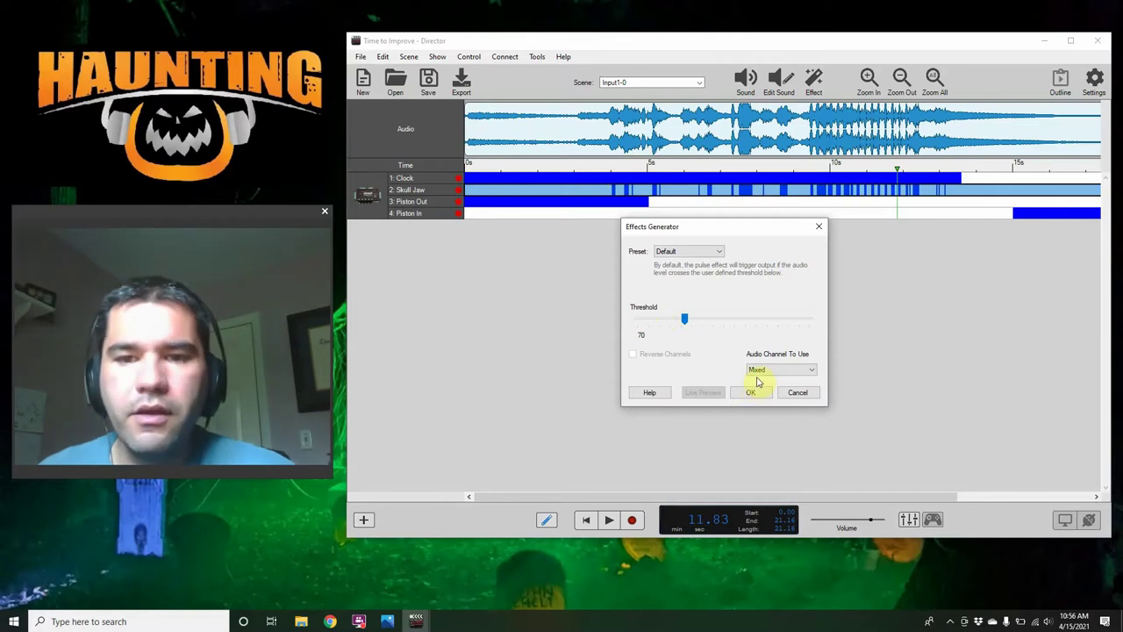
click(763, 372)
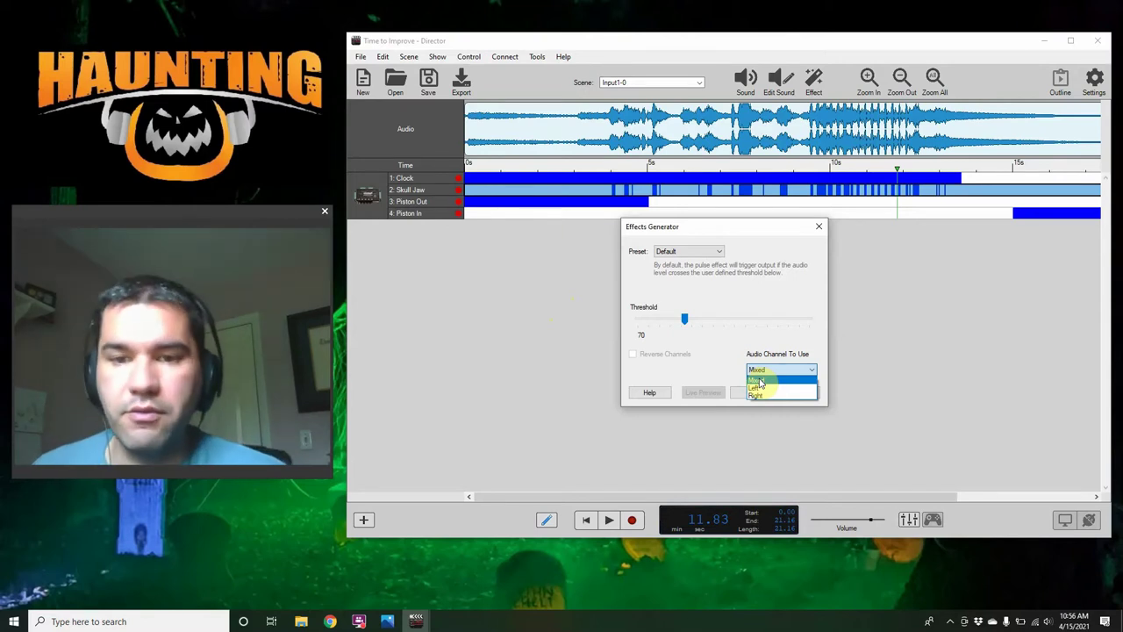
click(756, 379)
click(757, 394)
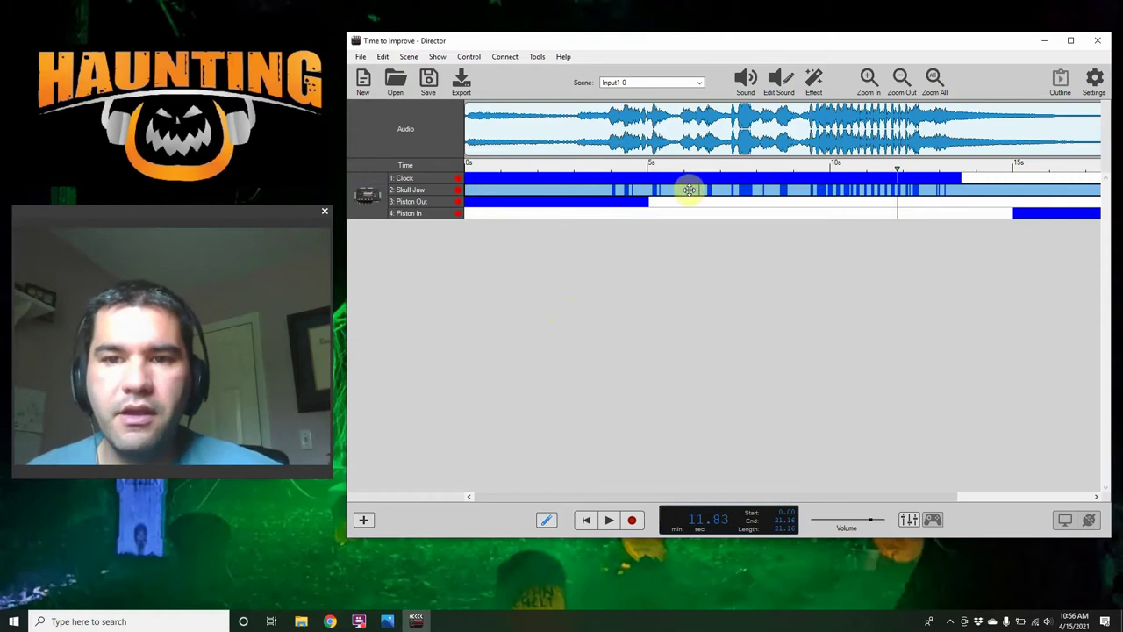
Zoom in, play from about 2.6 s to watch the jaw pulses, then deselect Skull Jaw
scroll(681, 188, up, 3)
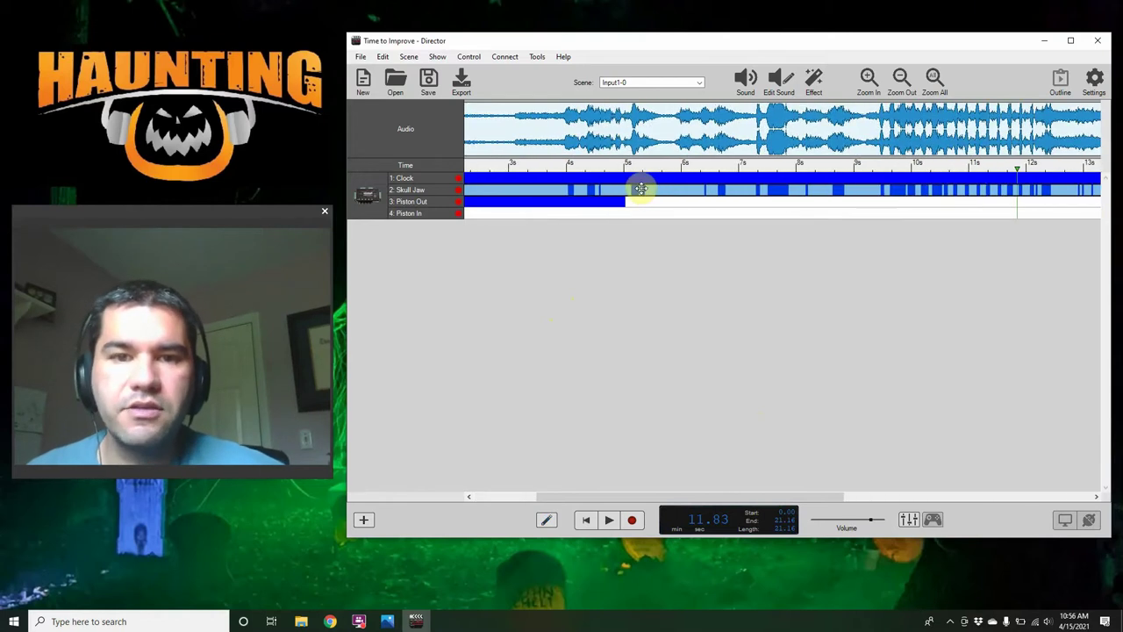
scroll(641, 187, up, 1)
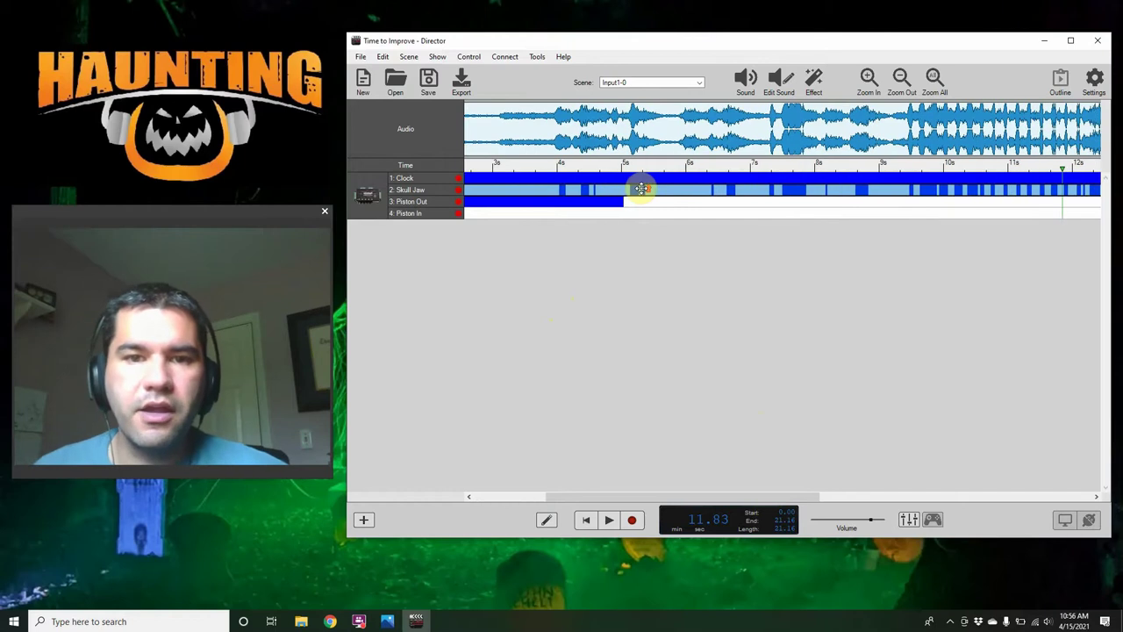
click(487, 167)
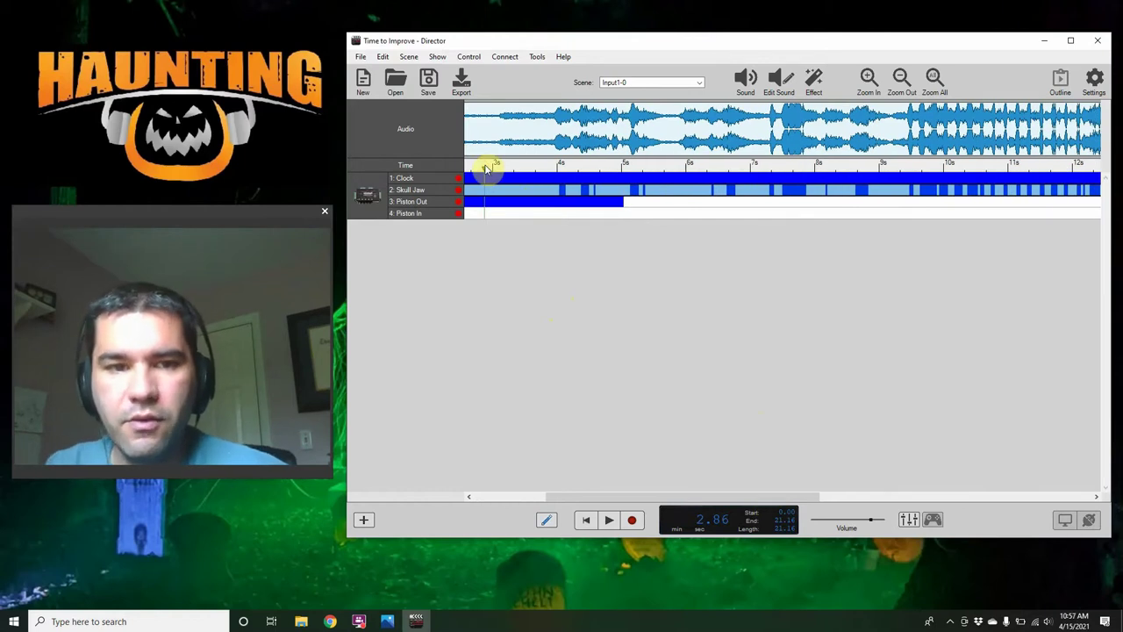
click(547, 168)
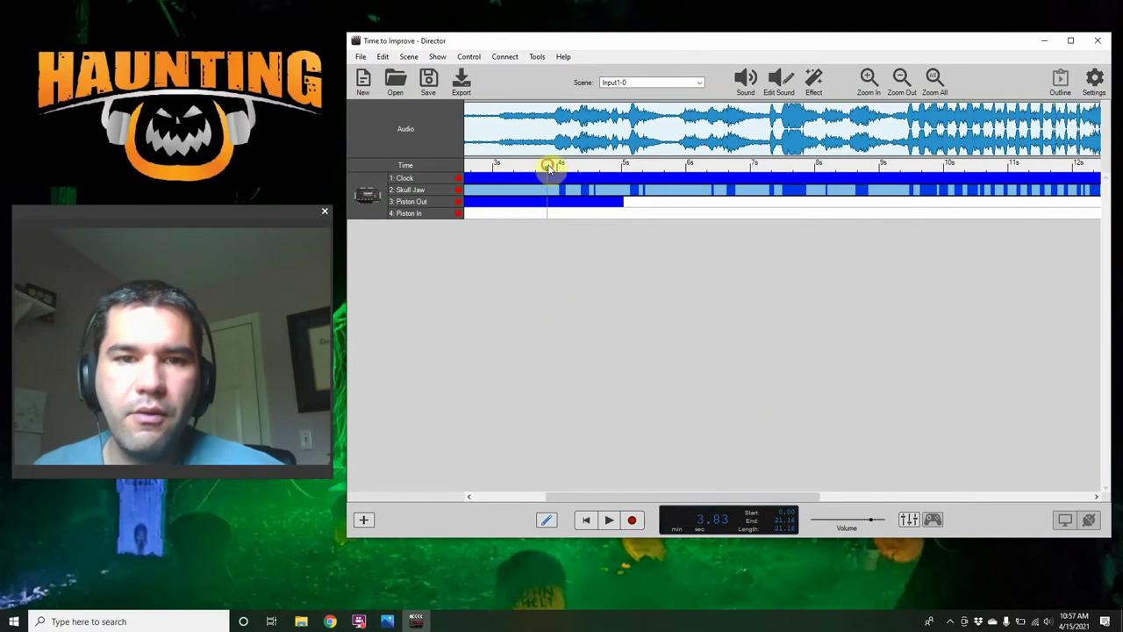
click(469, 166)
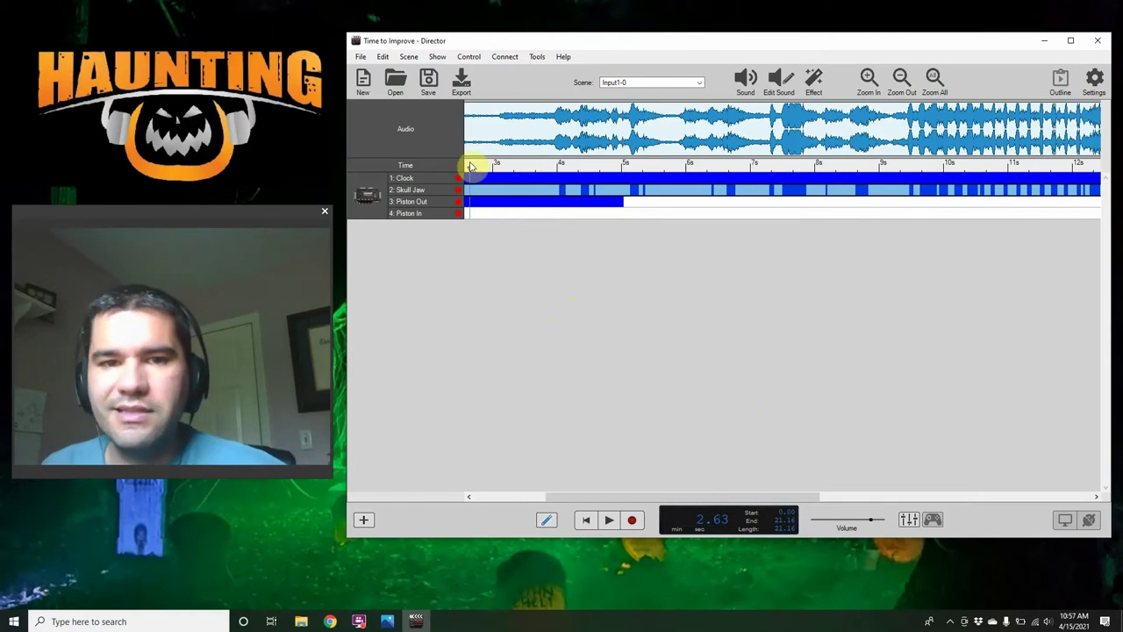
click(608, 522)
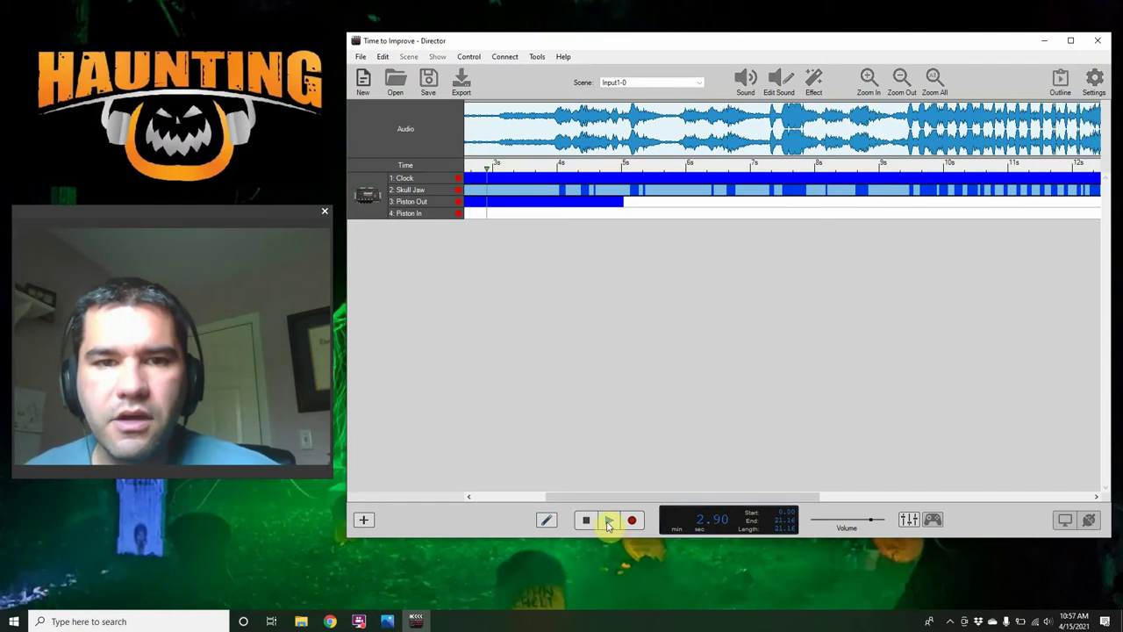
click(608, 522)
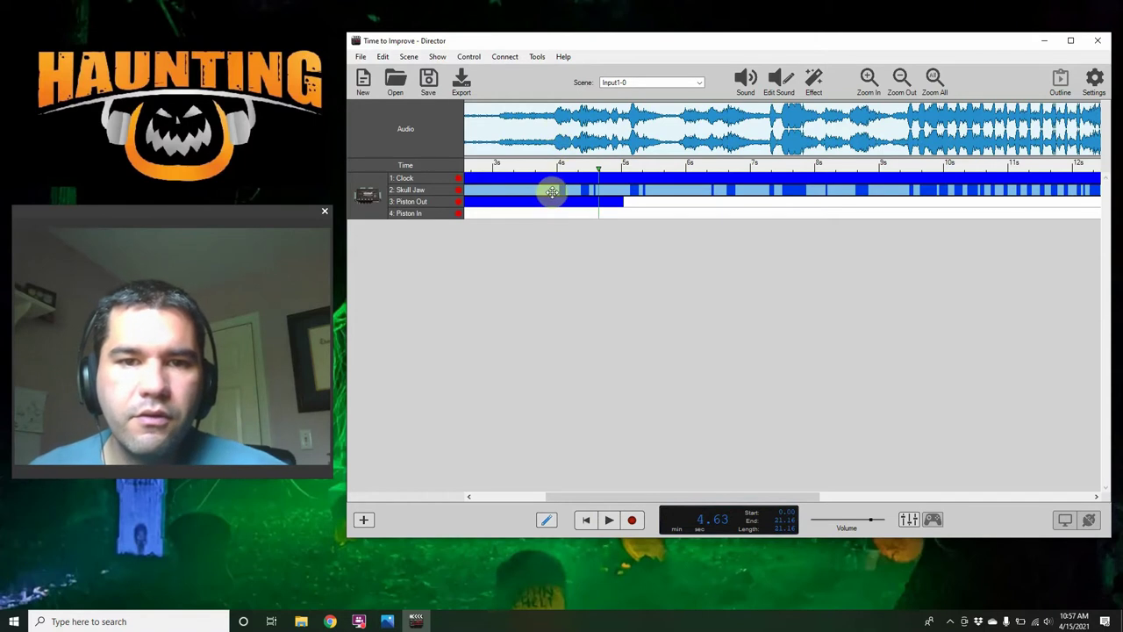
click(550, 236)
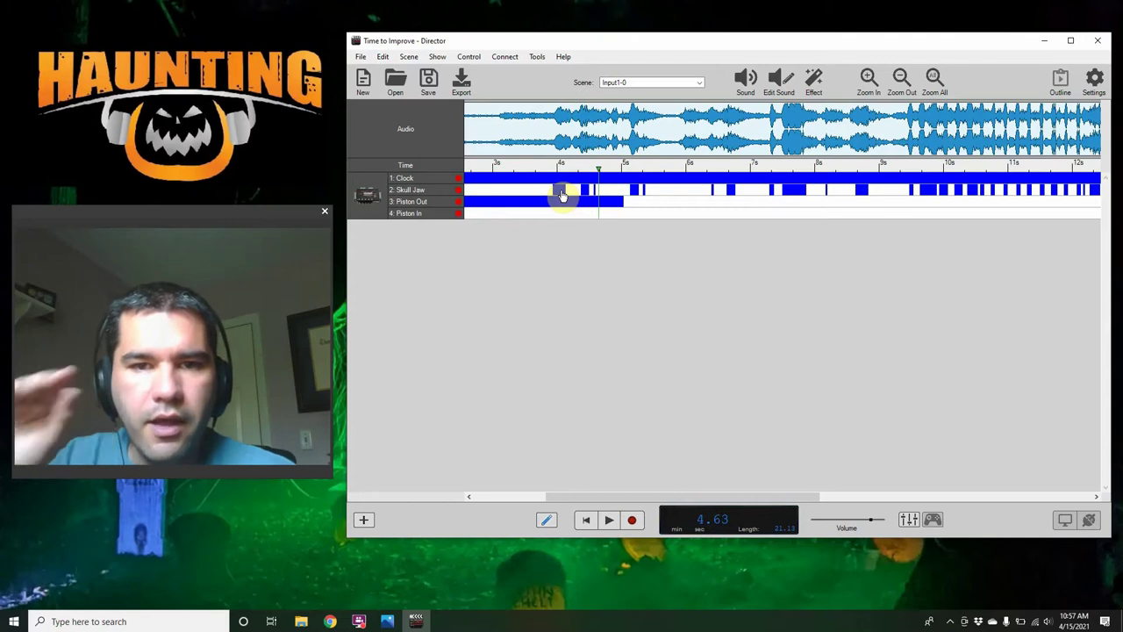
Play from 3.30 s, then shift a jaw movement and extend the jaw-open stretch after 5 s
click(513, 165)
click(609, 520)
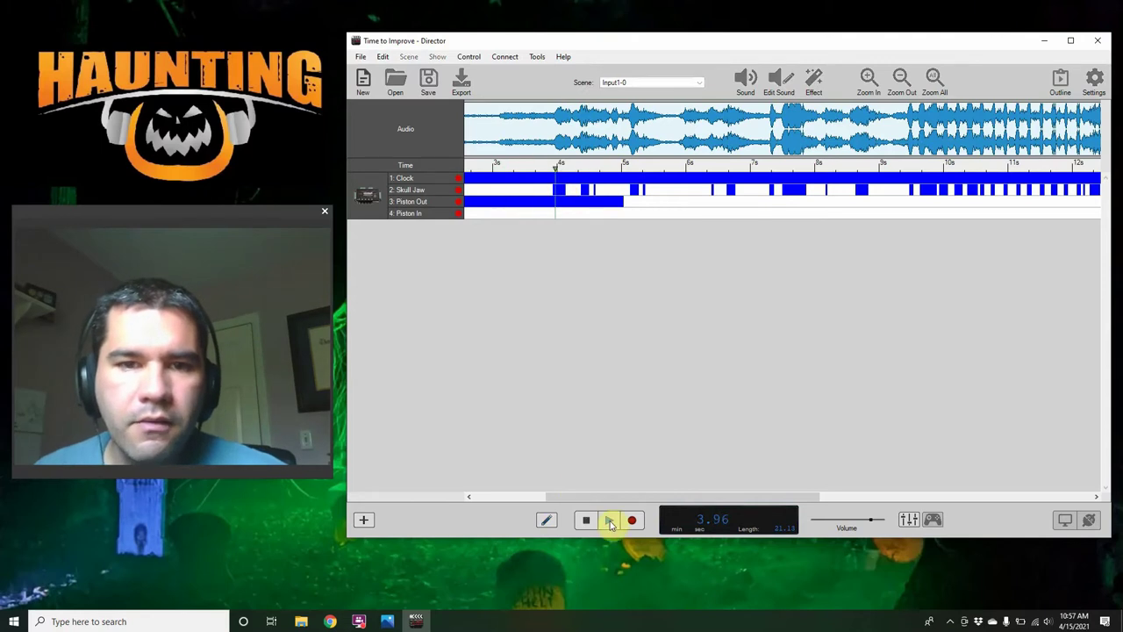
click(610, 520)
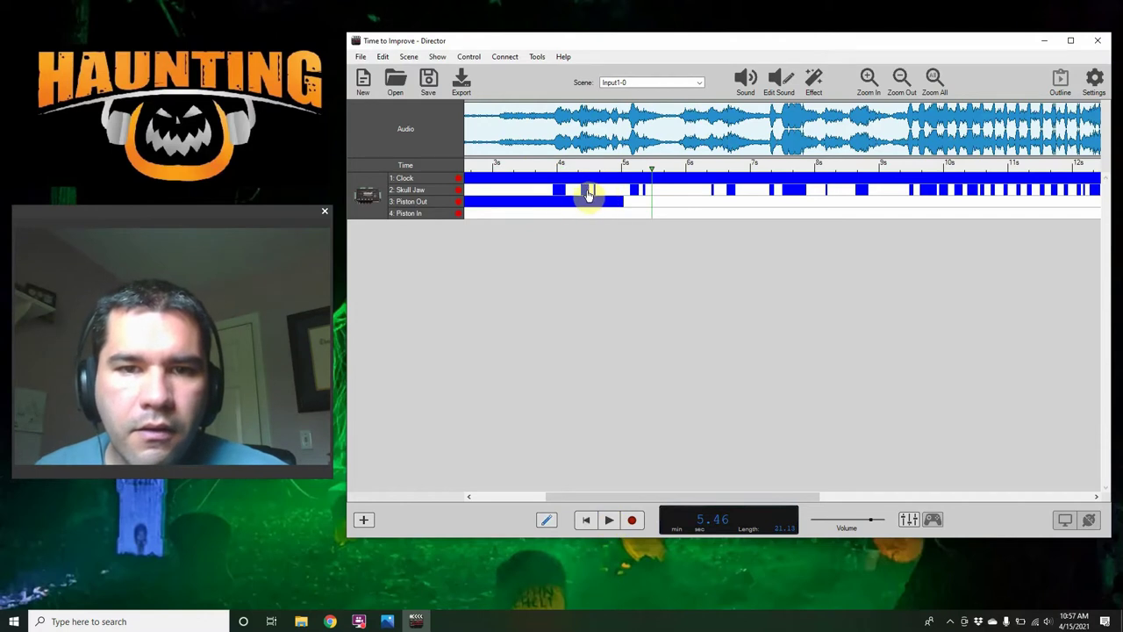
drag(583, 194, 604, 194)
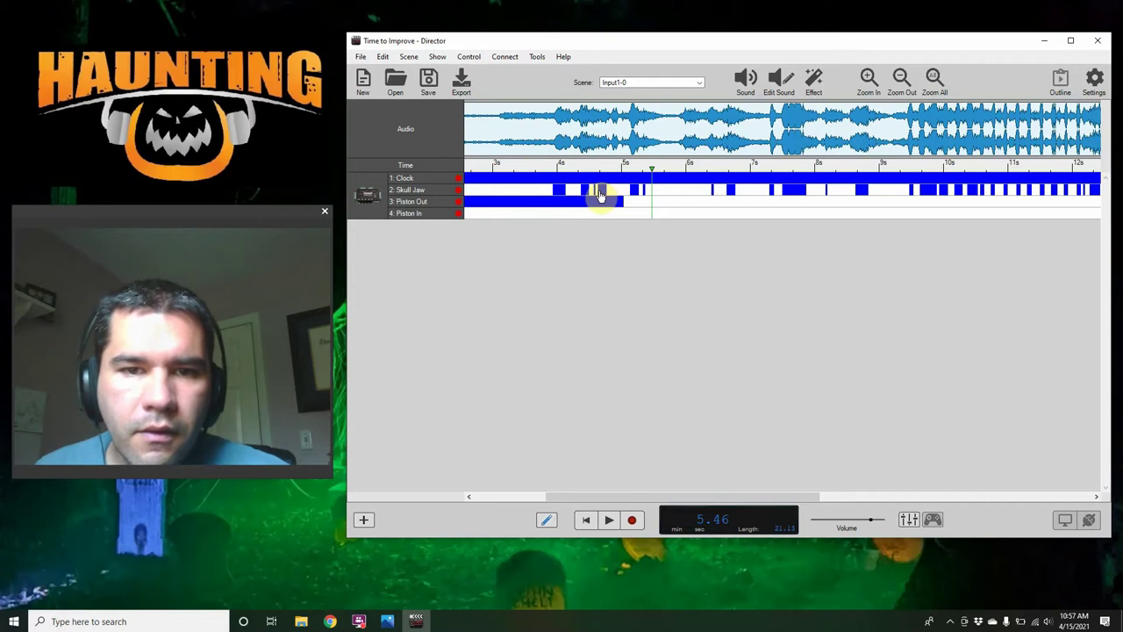
drag(600, 195, 639, 197)
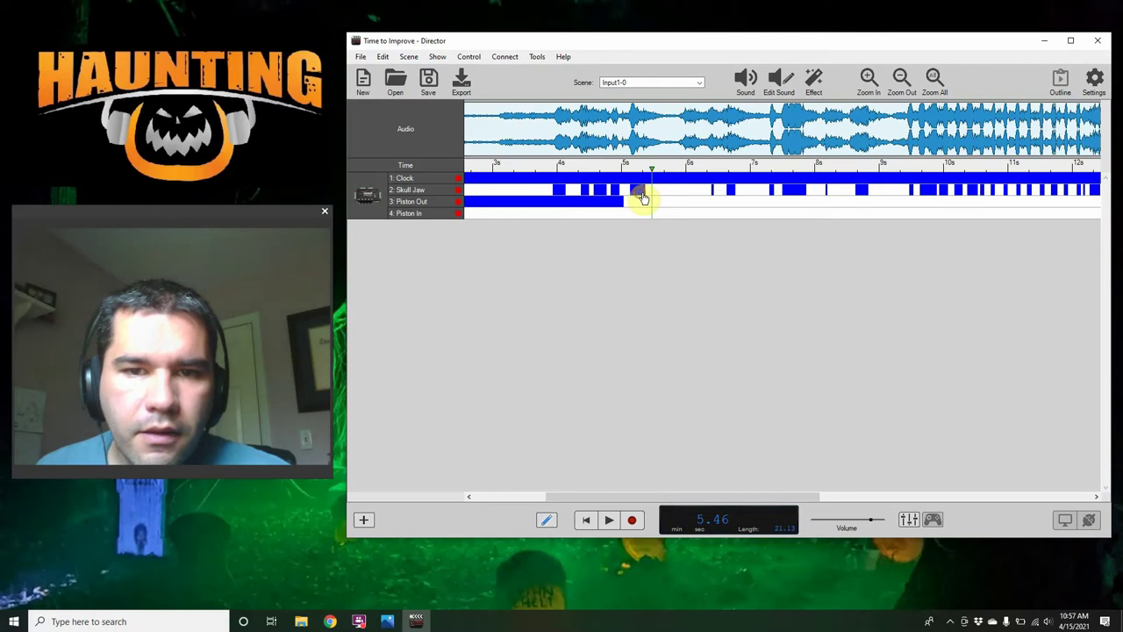
Replay from about 3.2 s and tweak a Skull Jaw movement
click(508, 167)
click(606, 517)
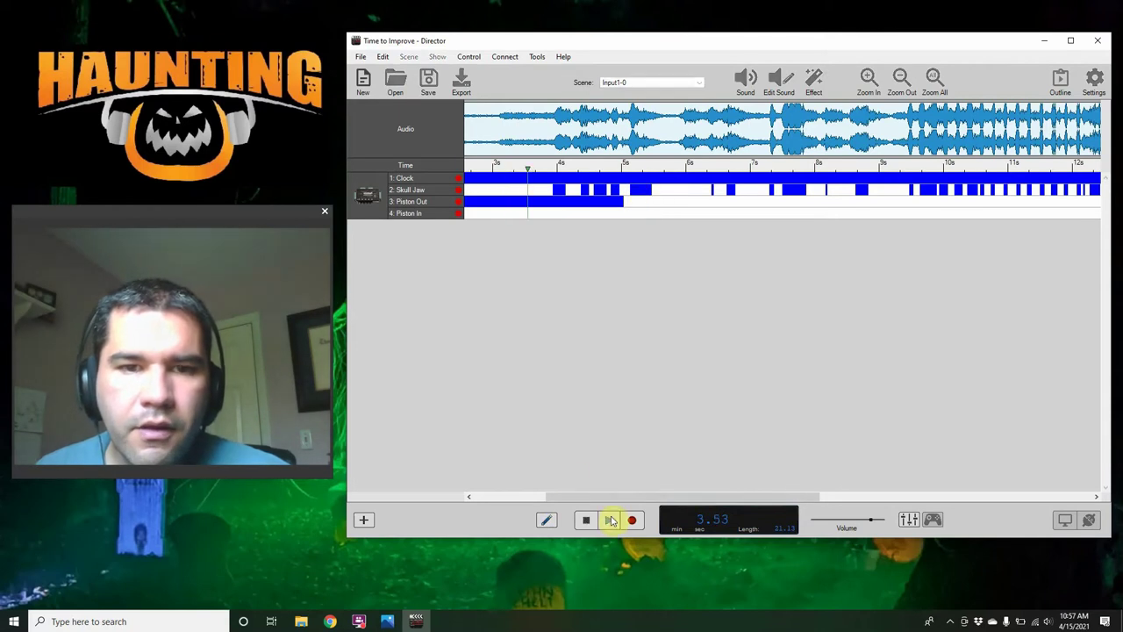
click(612, 519)
click(577, 193)
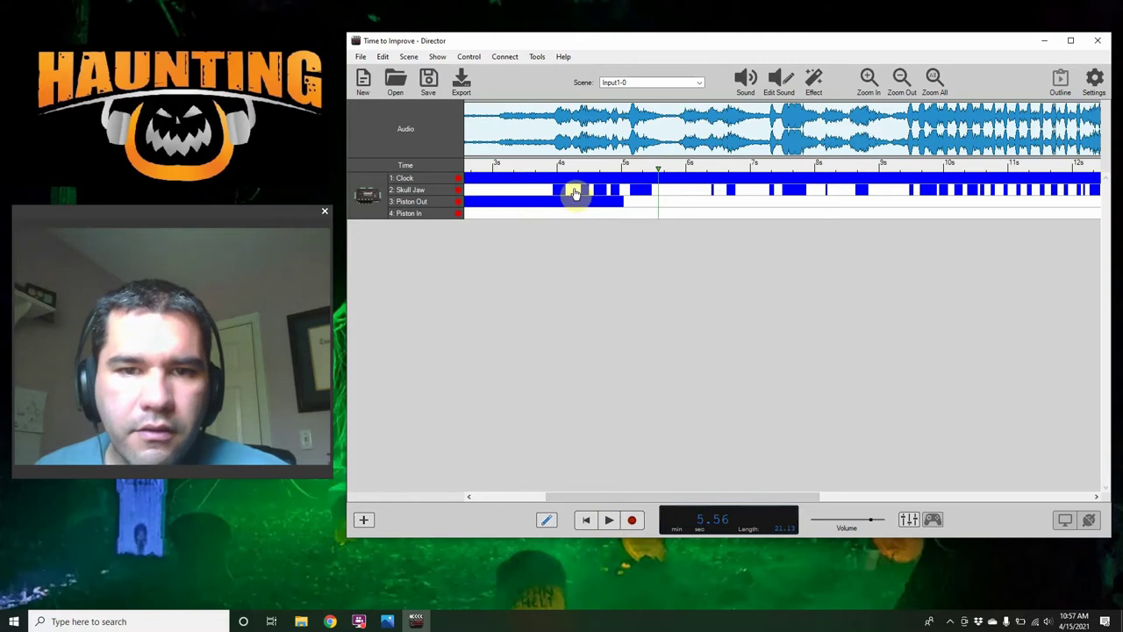
click(588, 193)
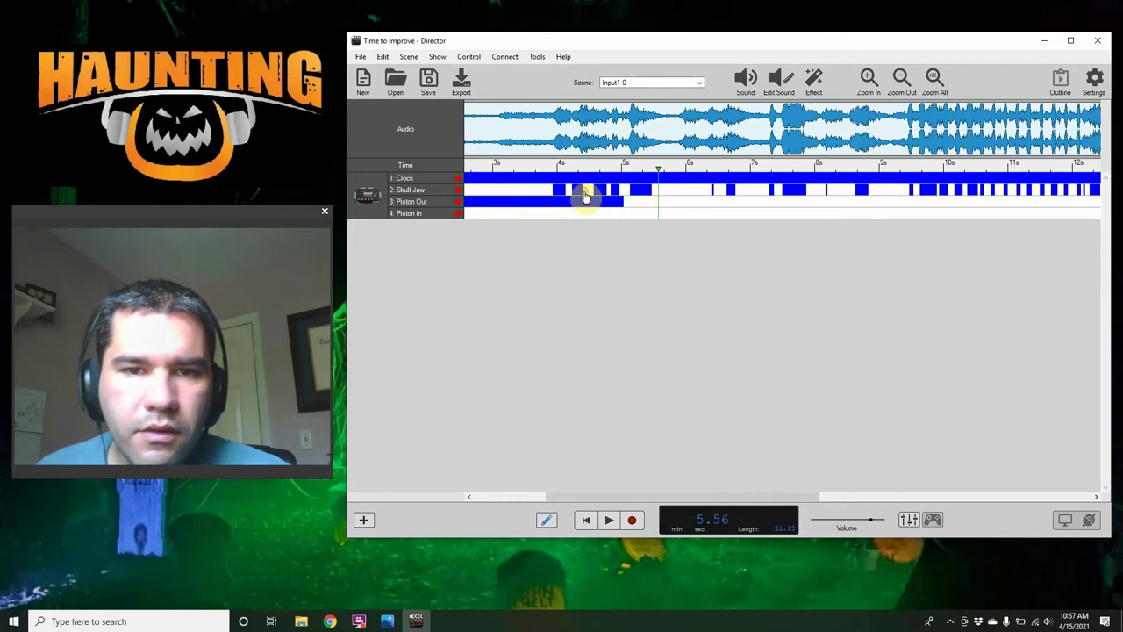
Replay from 3.56 s, toggle the jaw movement around 4.5 s, and recheck from 3.26 s
click(529, 165)
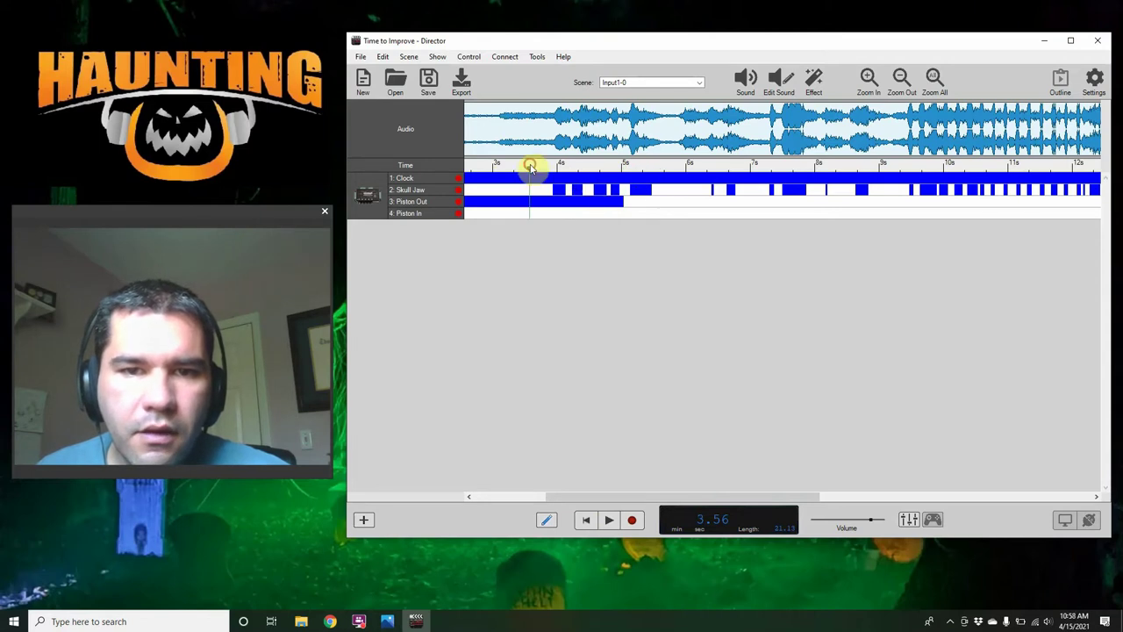
click(609, 519)
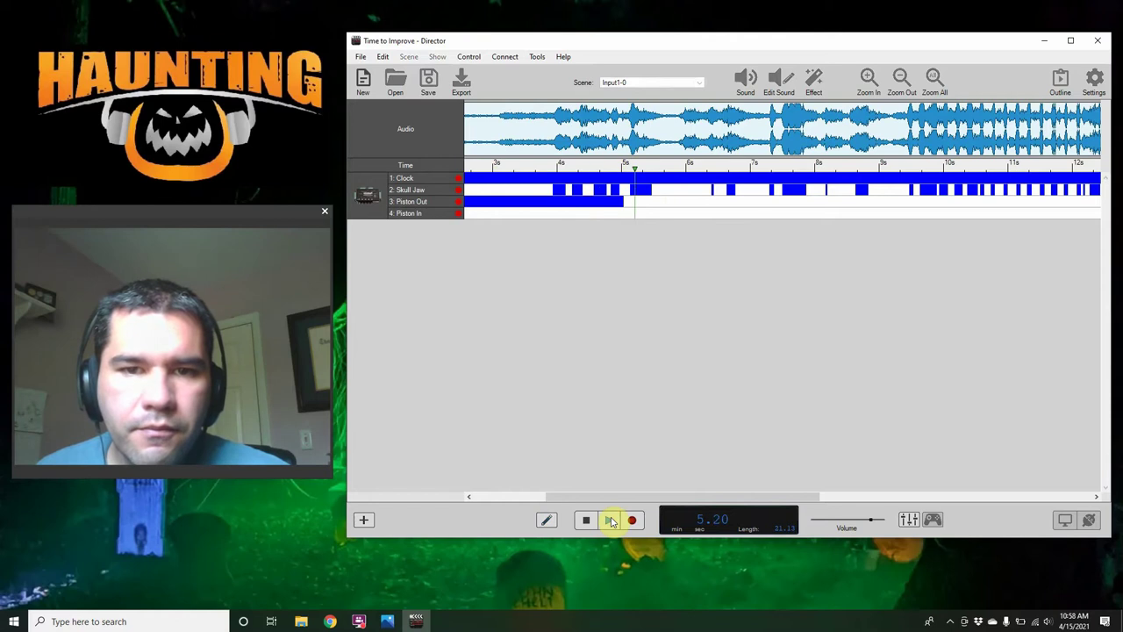
click(611, 521)
click(602, 187)
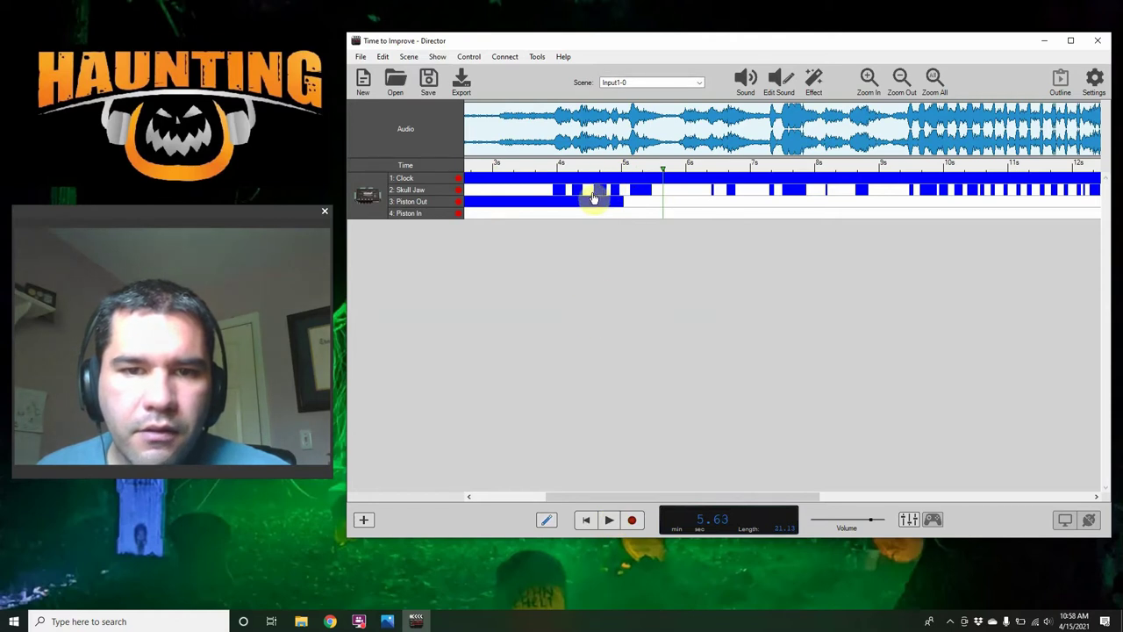
click(592, 193)
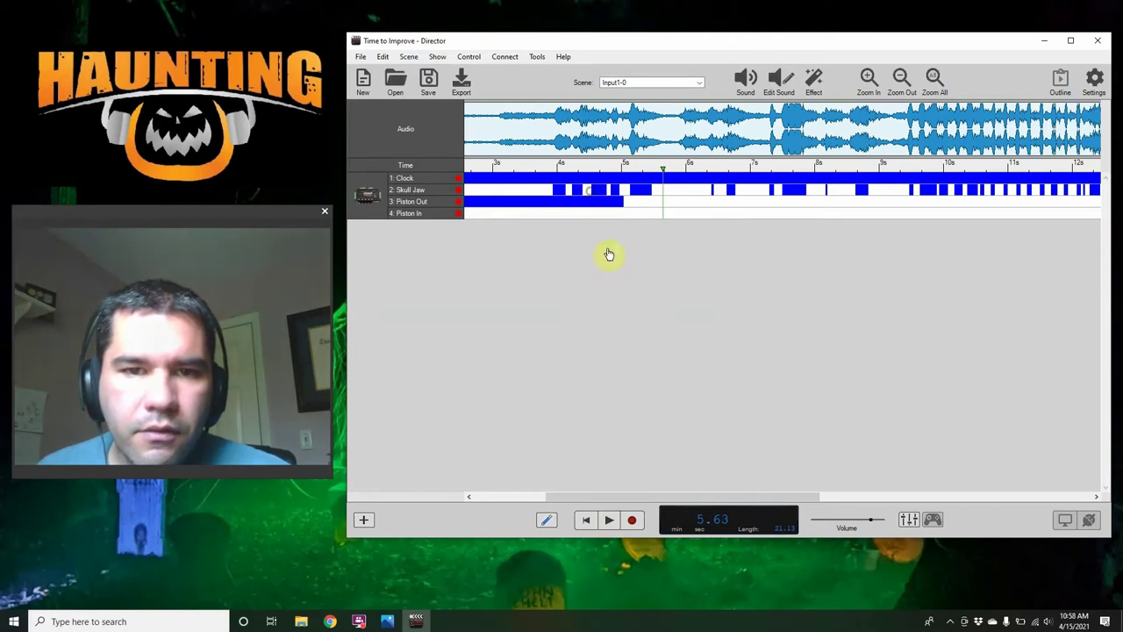
click(509, 166)
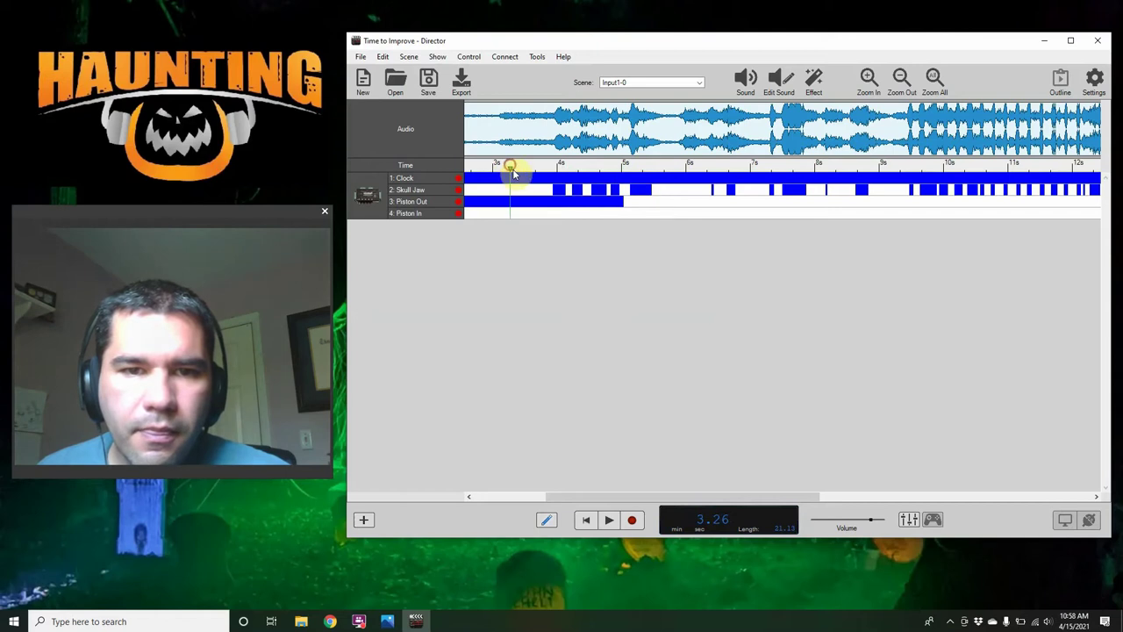
click(612, 521)
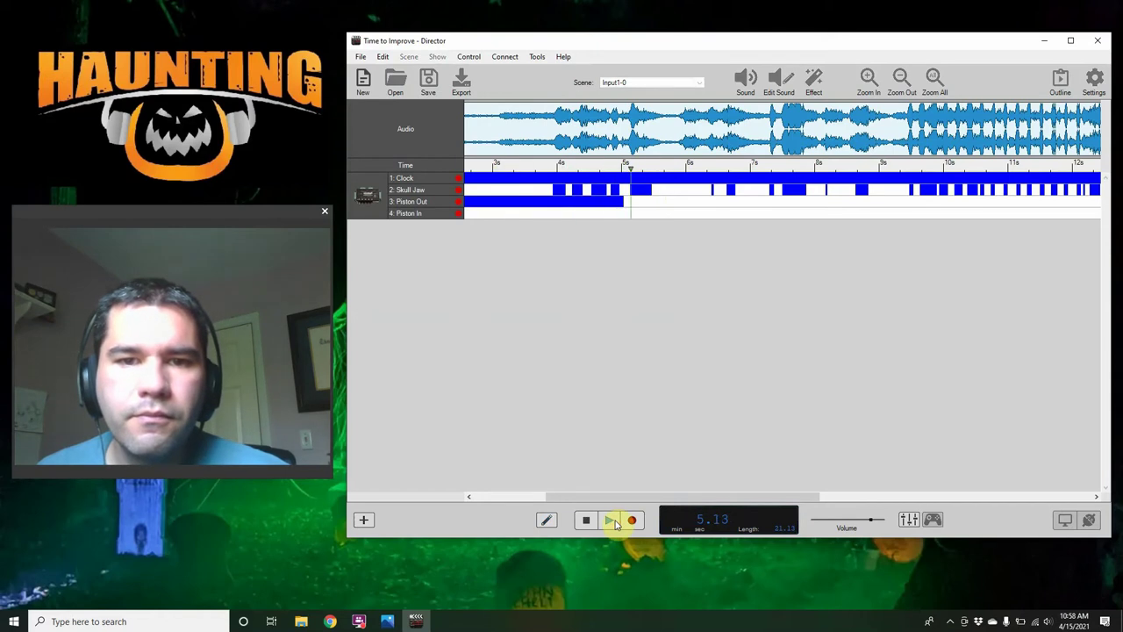
click(615, 523)
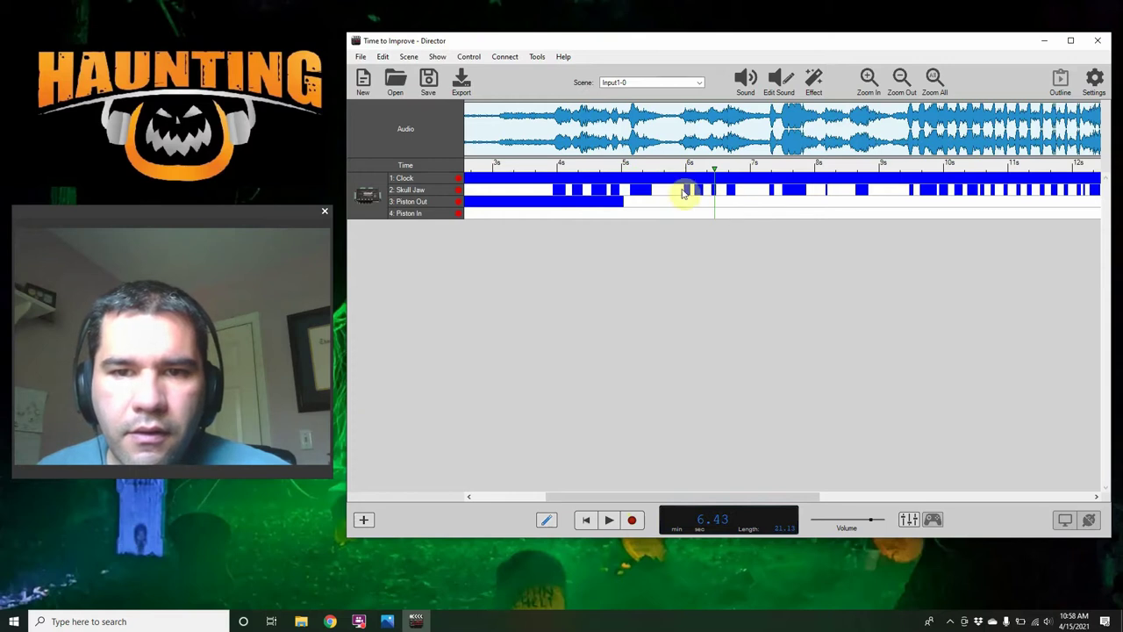
Play from 5.63 s and shift a Skull Jaw movement slightly earlier
click(663, 167)
click(608, 520)
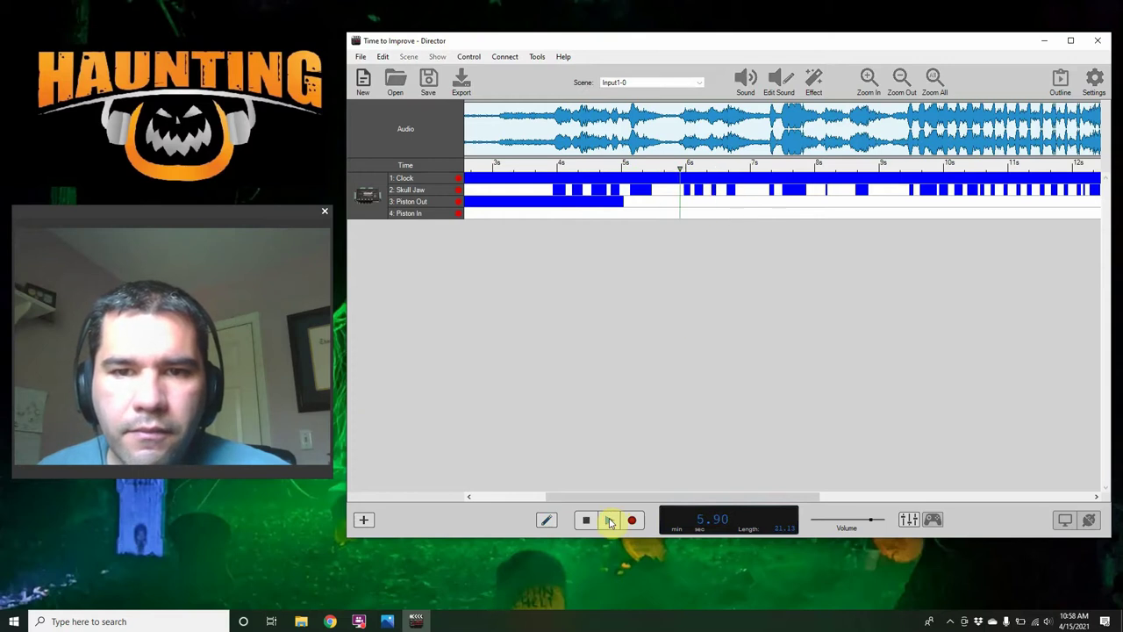
click(610, 521)
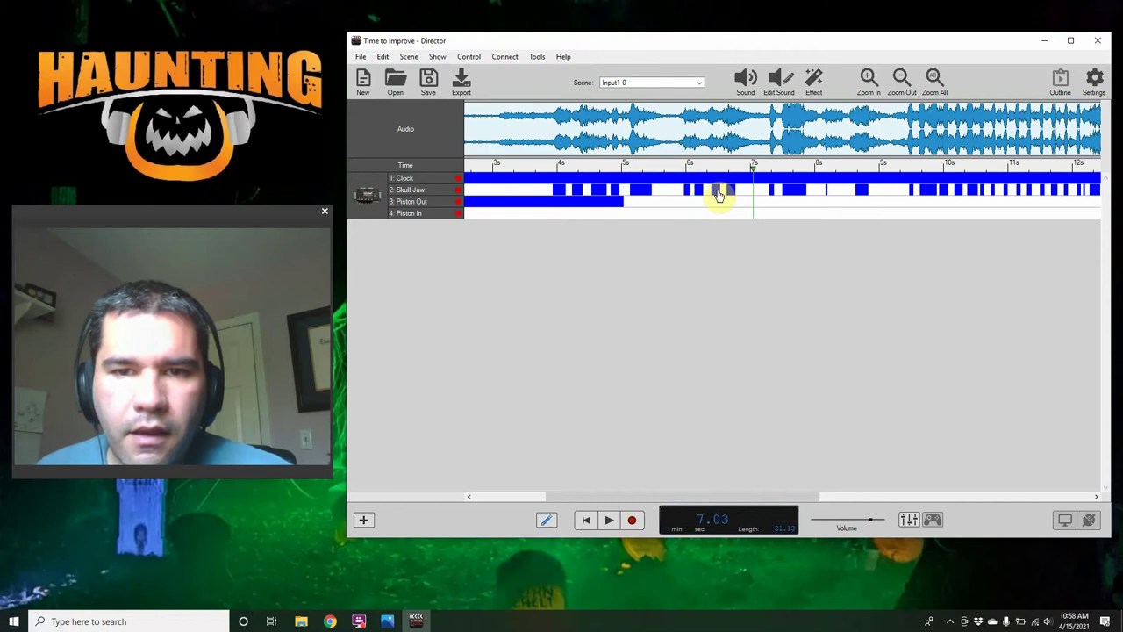
drag(718, 195, 712, 198)
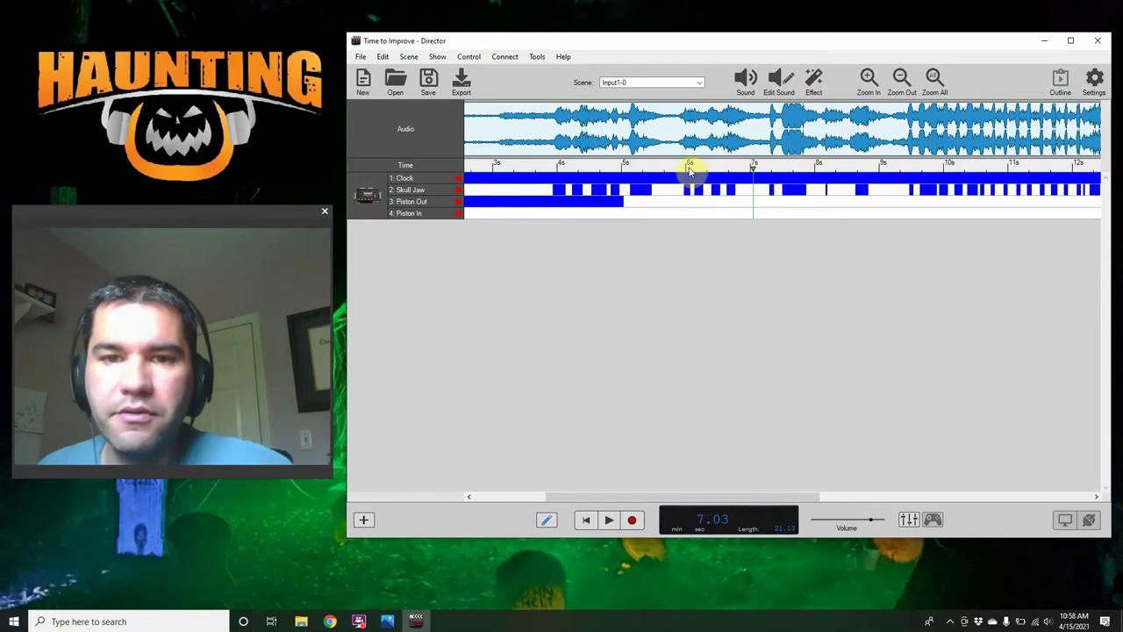
Review the jaw edits by replaying from 5.50 s, 5.76 s and 5.70 s
click(655, 166)
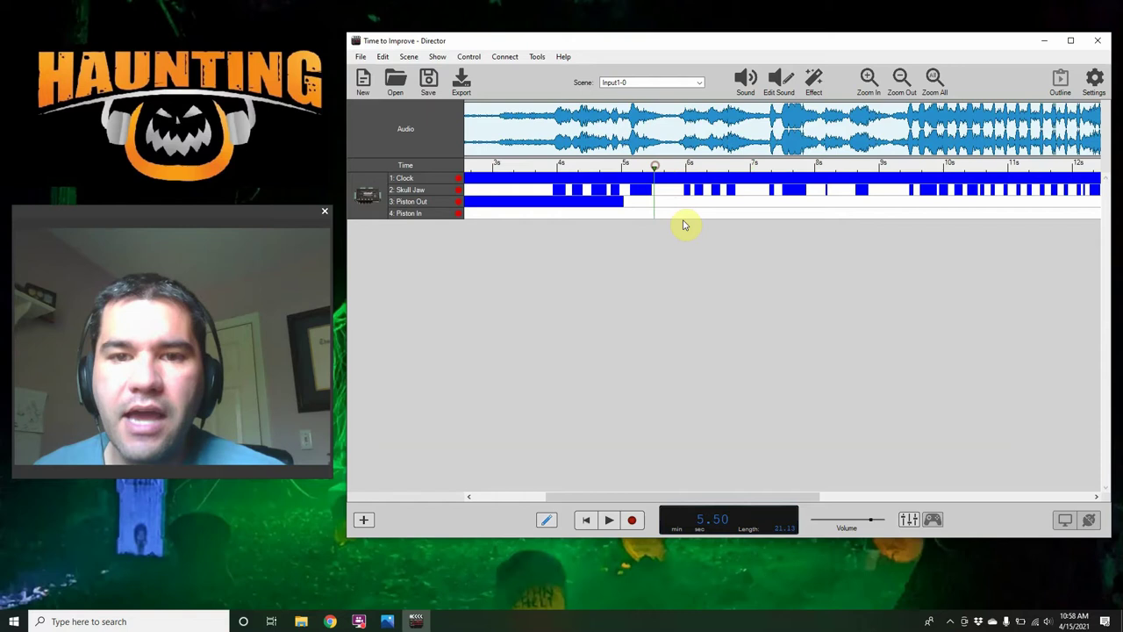
click(607, 521)
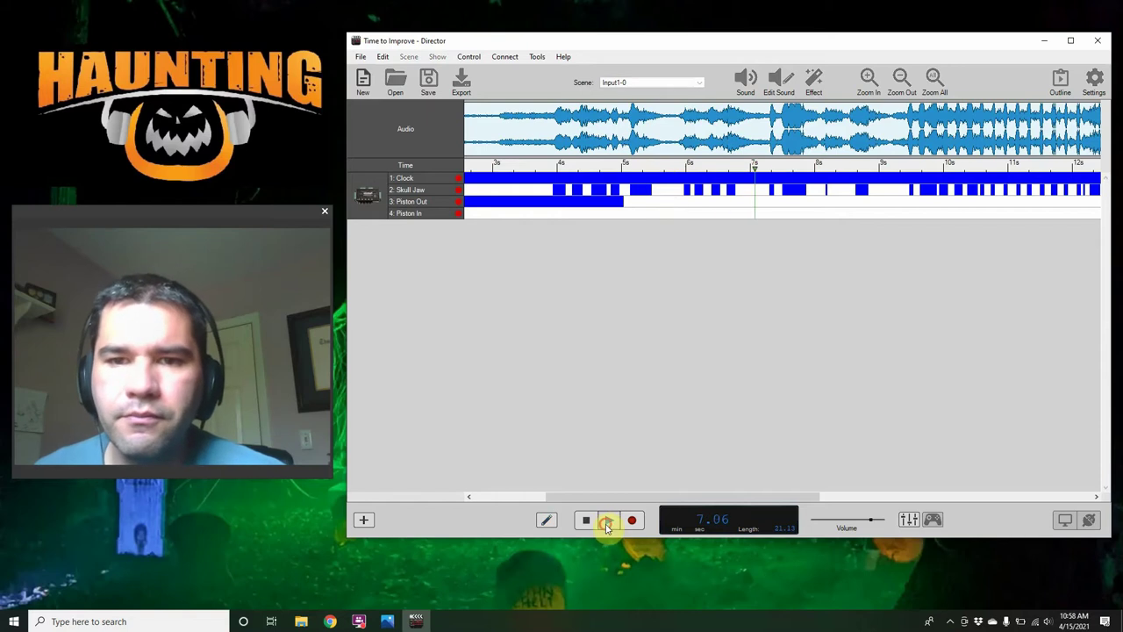
click(607, 521)
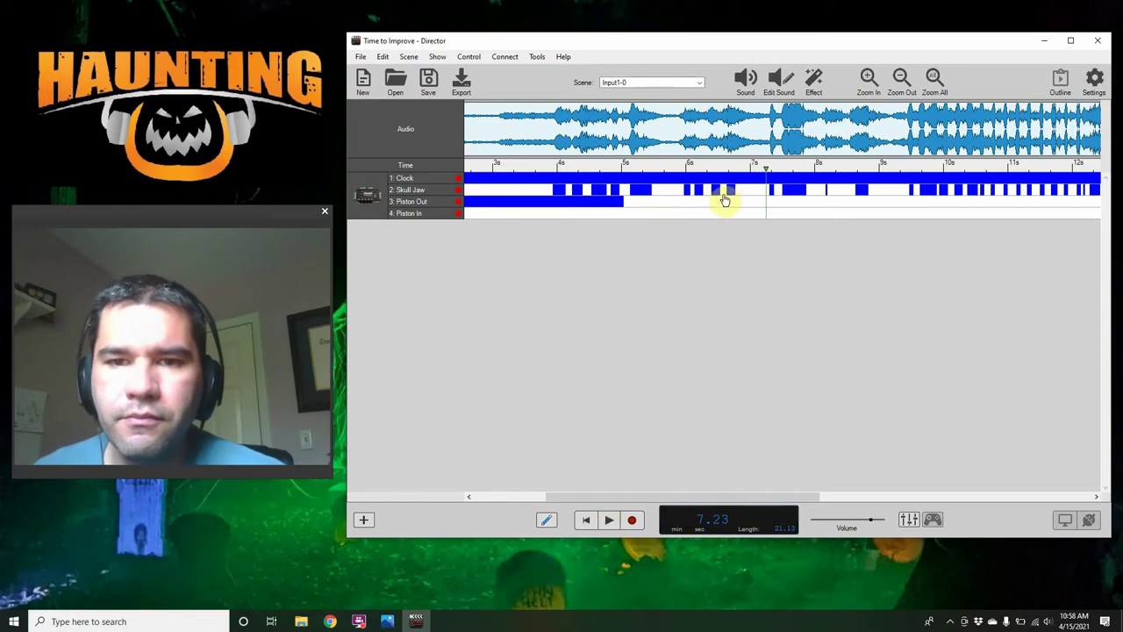
click(671, 166)
click(605, 521)
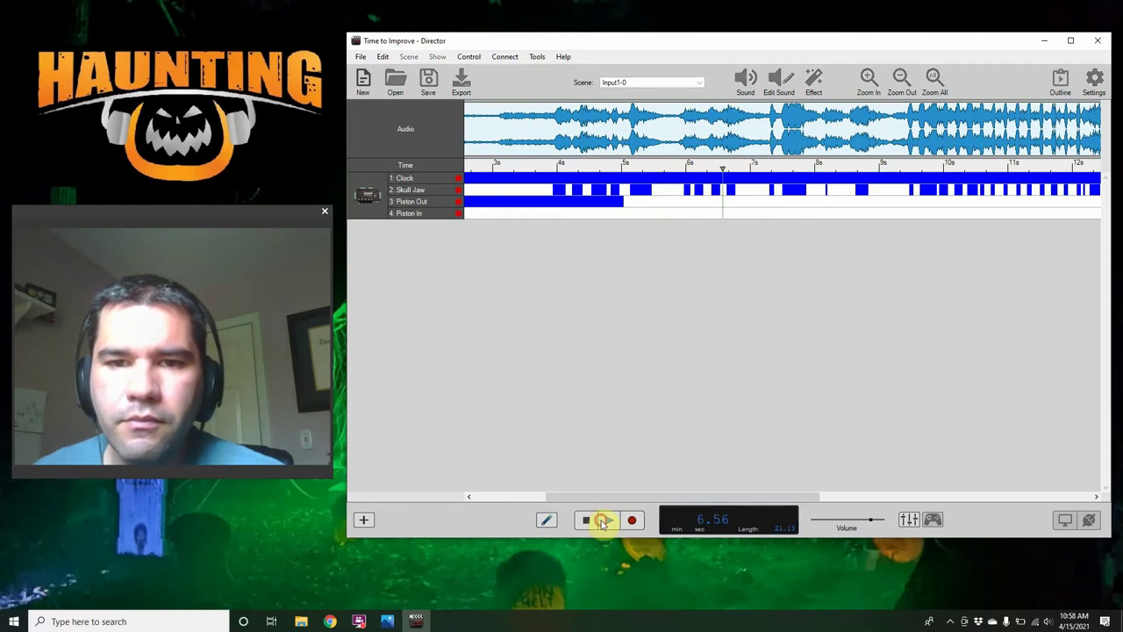
click(605, 521)
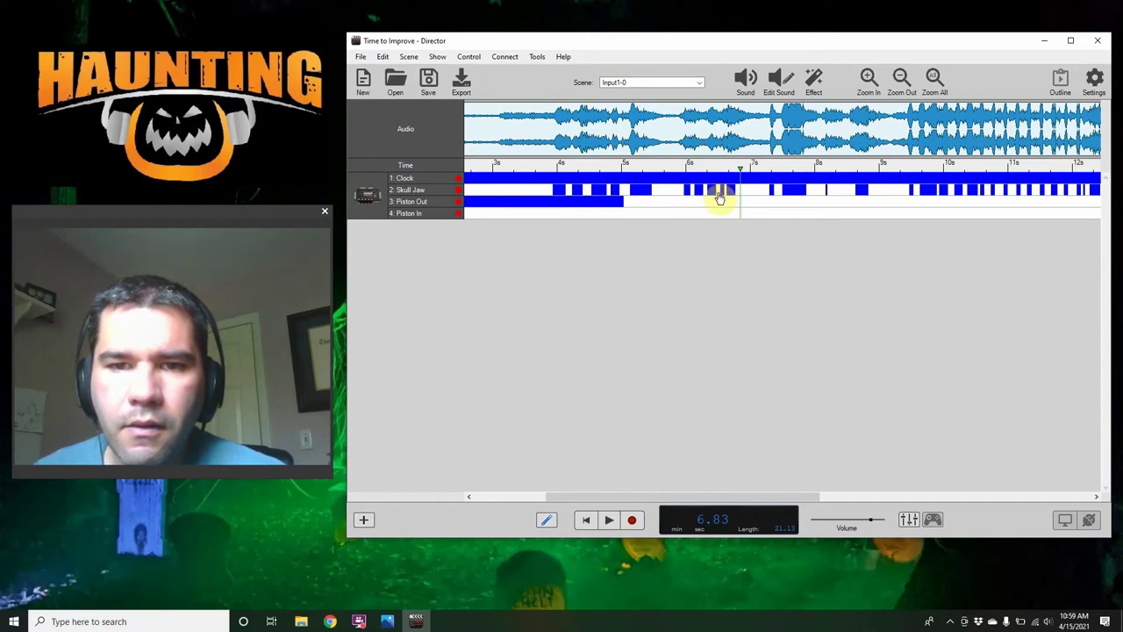
click(667, 167)
click(605, 520)
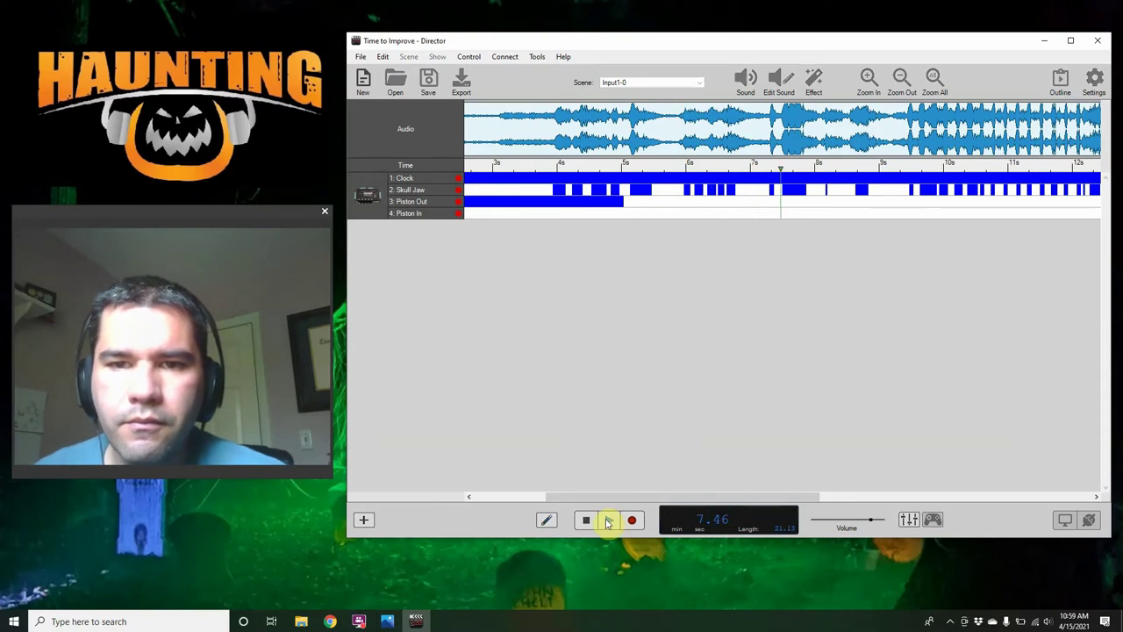
click(608, 520)
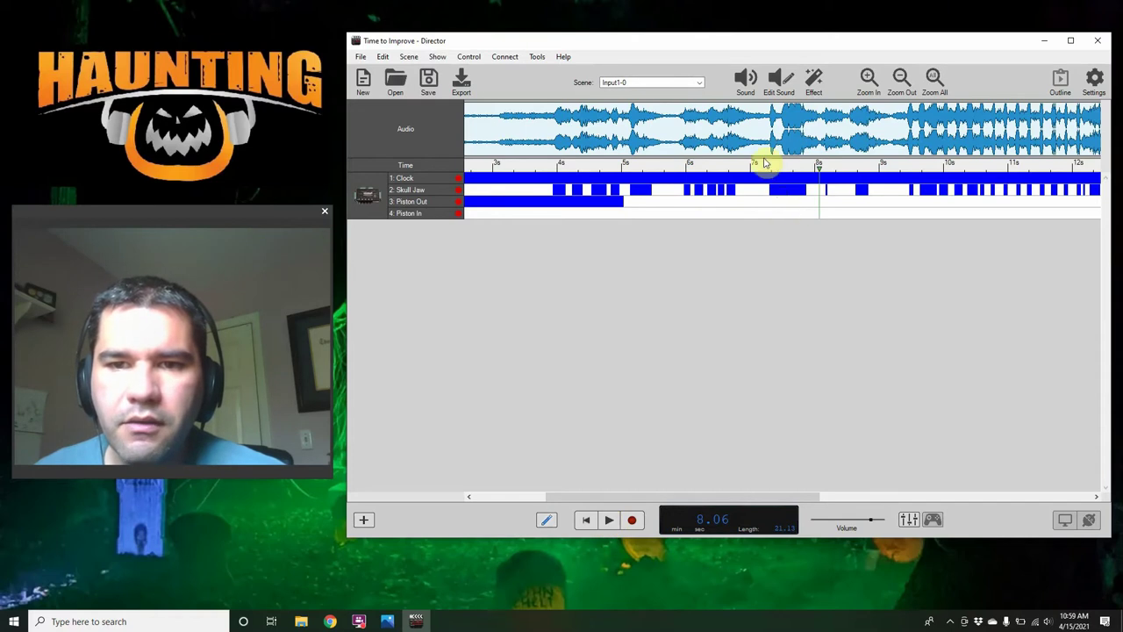
Play from 7.03 s and erase some jaw movements around 8 s
click(752, 166)
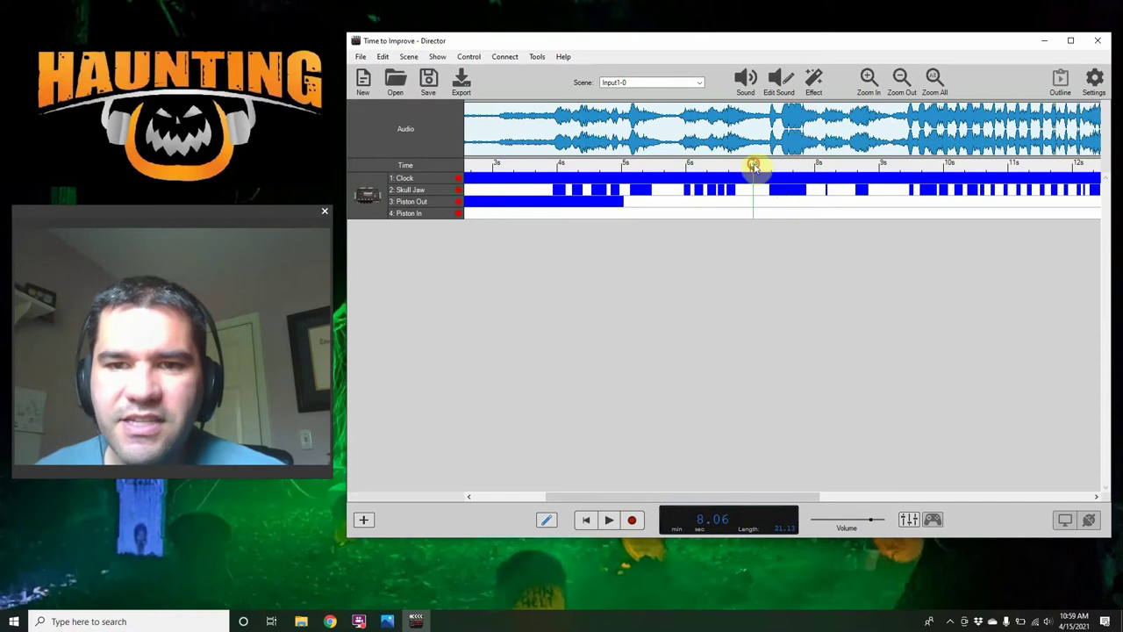
click(603, 521)
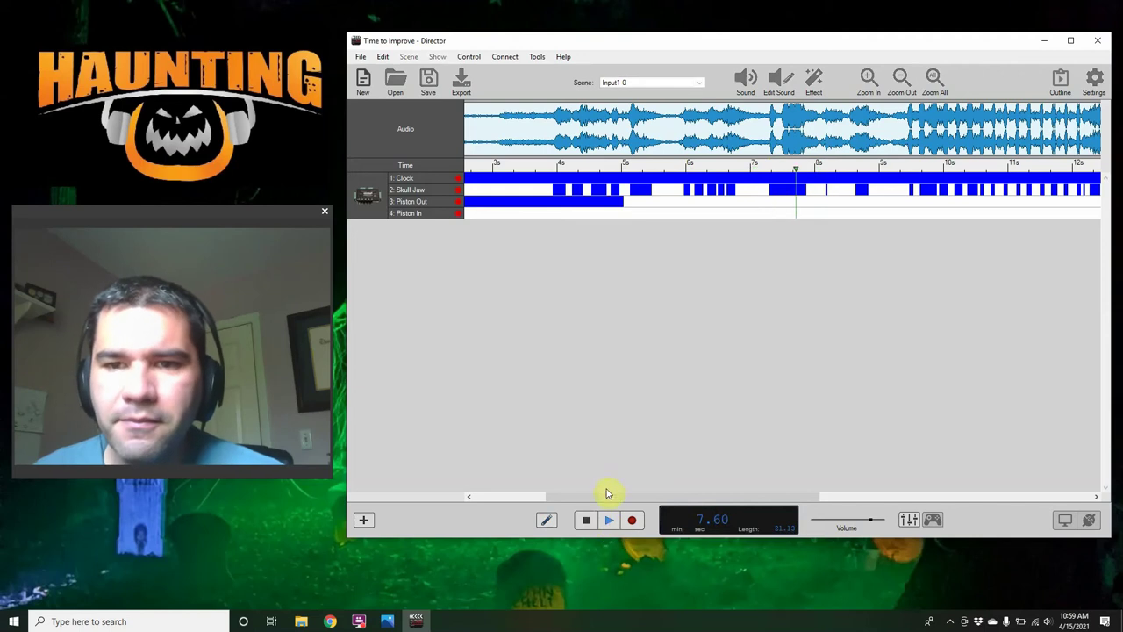
click(593, 518)
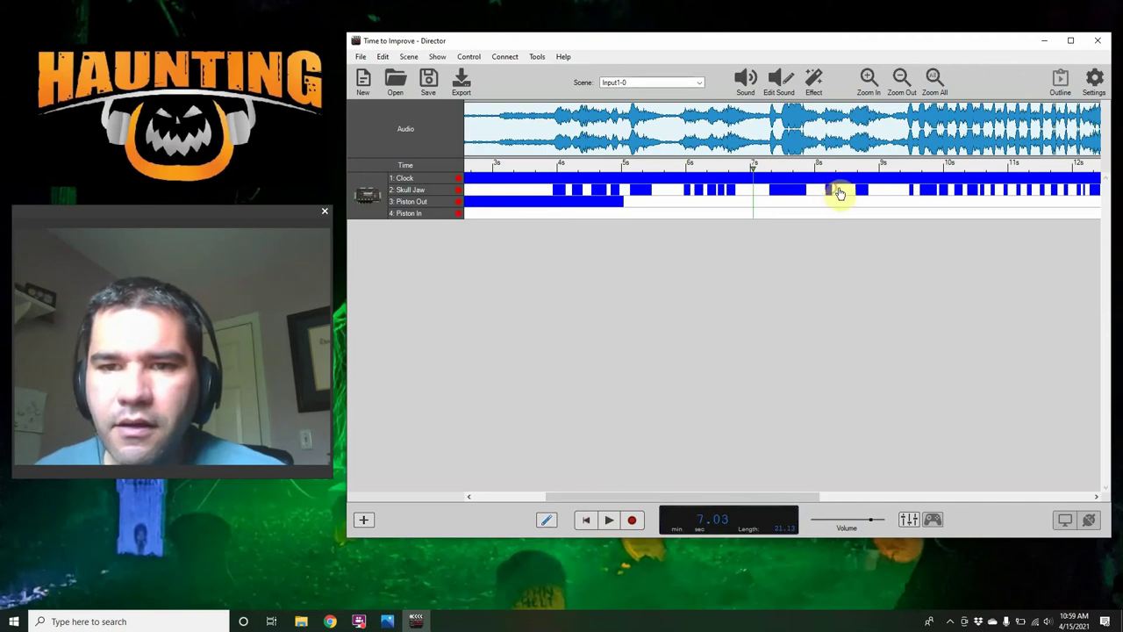
drag(839, 193, 845, 211)
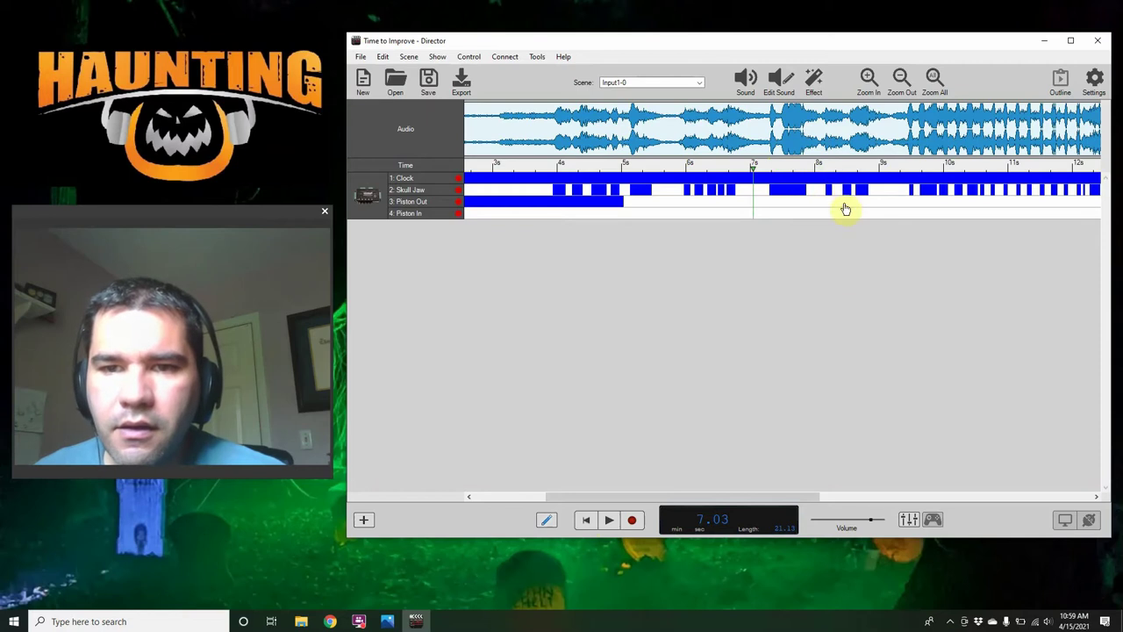
Check the 8–9 s jaw timing by replaying from about 7 s, 7.16 s and 6.53 s
click(789, 167)
click(750, 167)
click(608, 521)
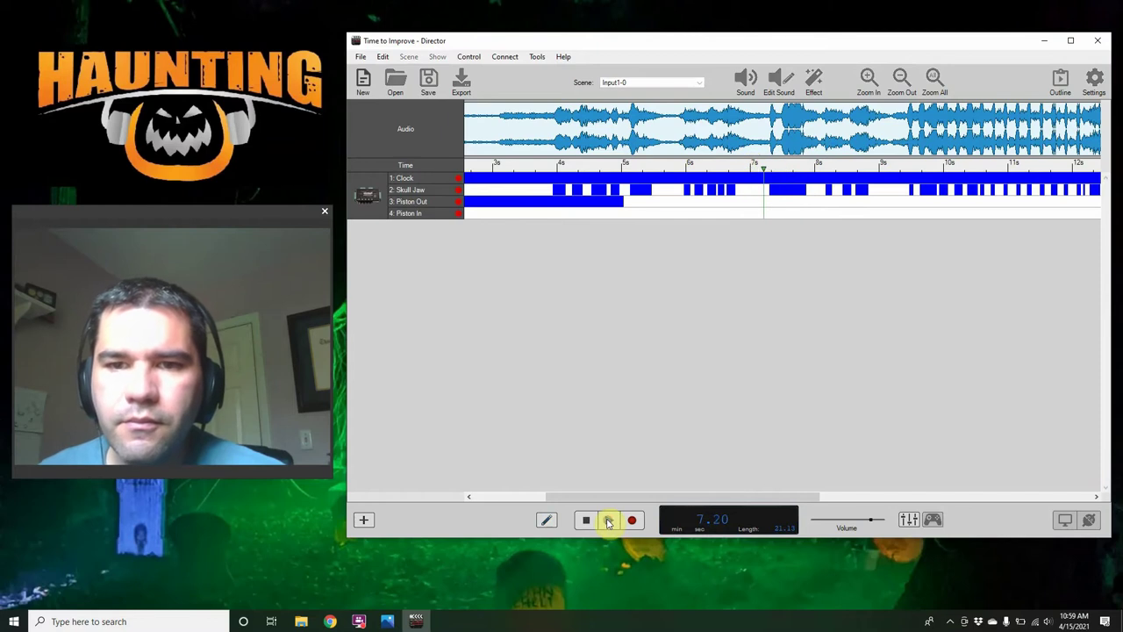
click(608, 520)
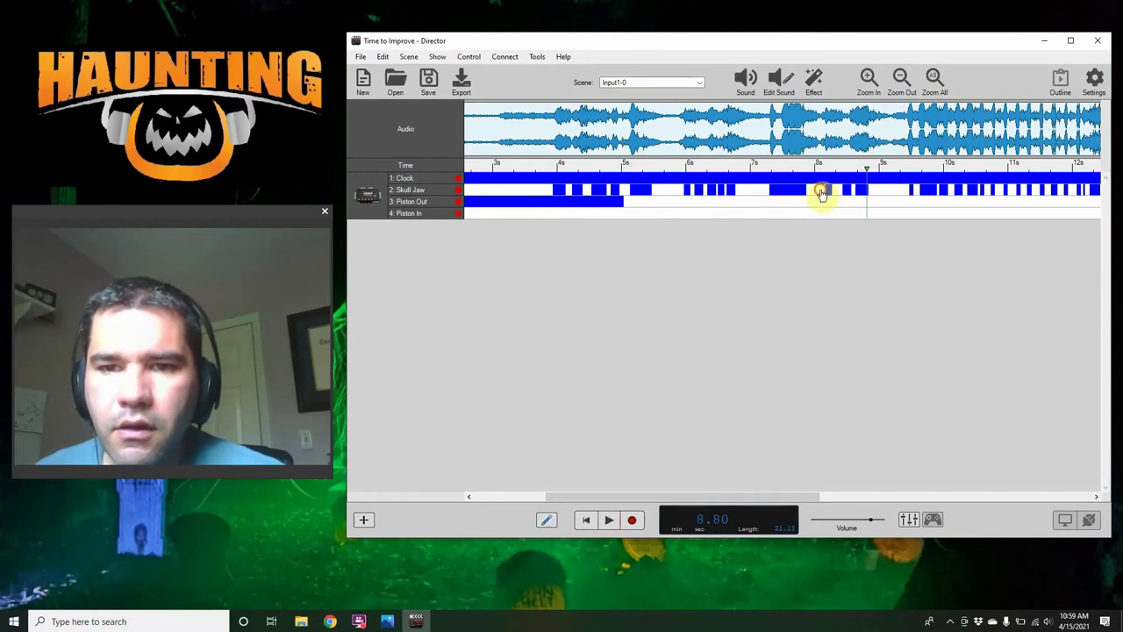
click(761, 166)
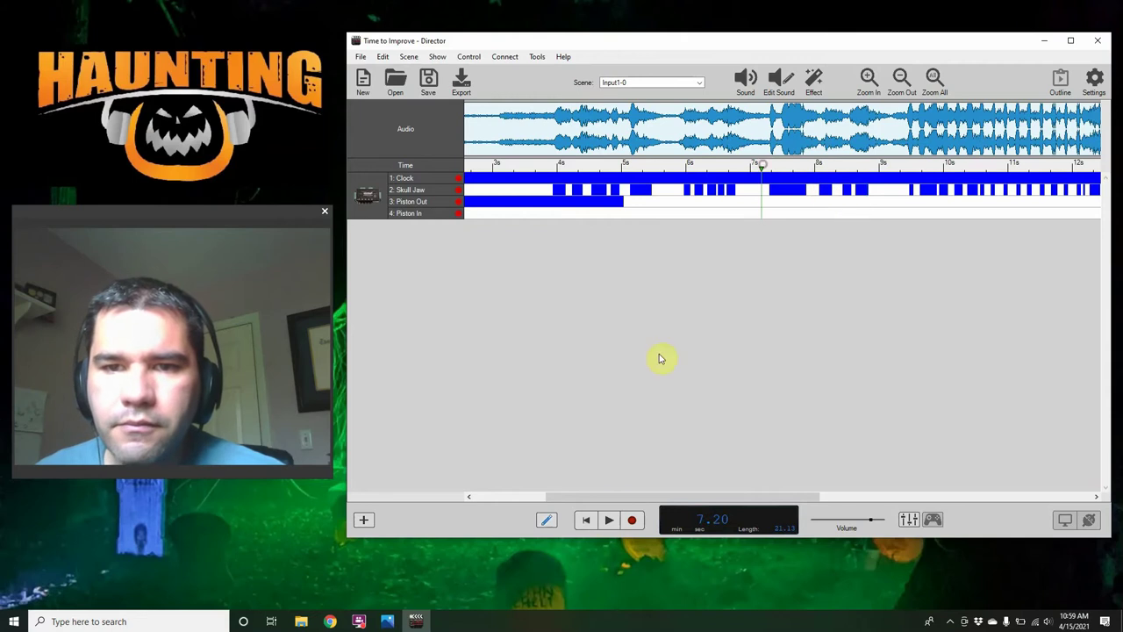
click(609, 521)
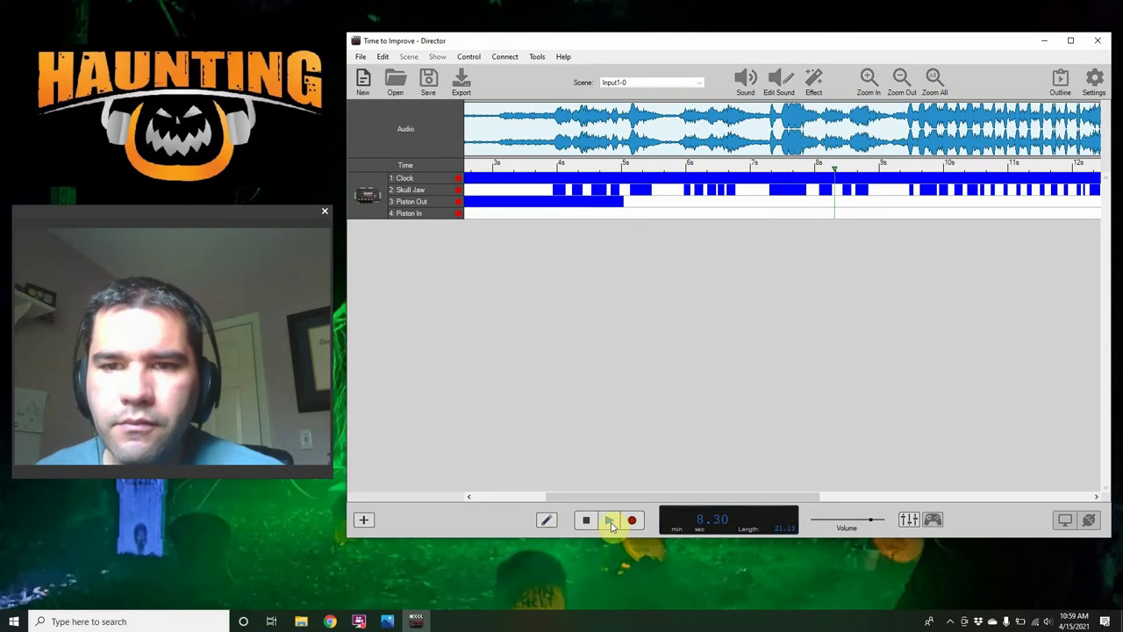
click(610, 520)
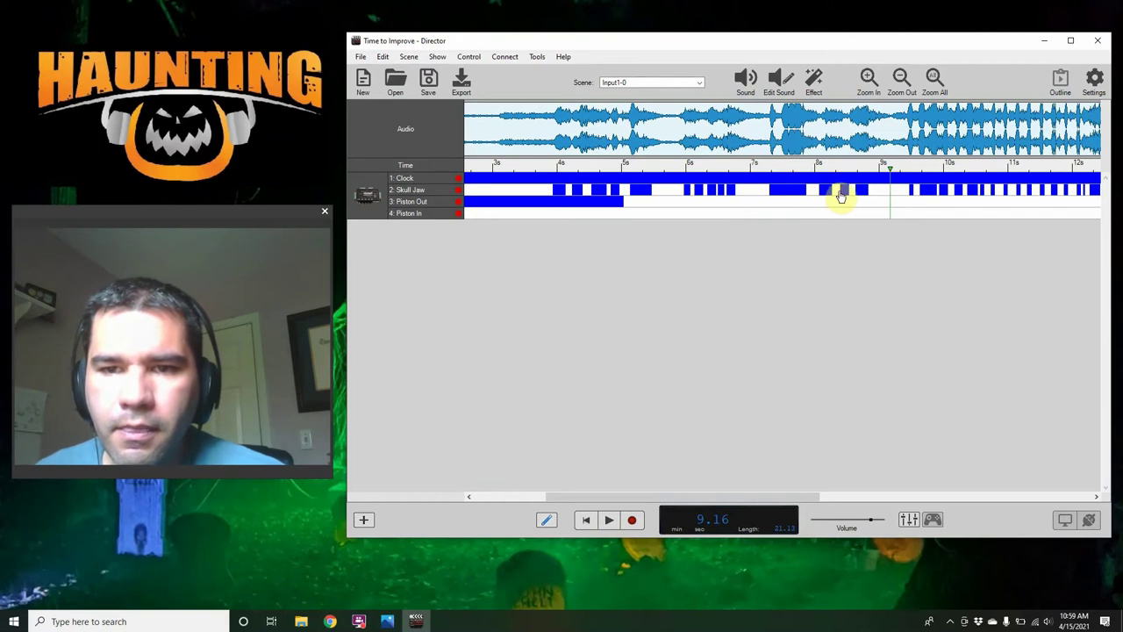
click(720, 165)
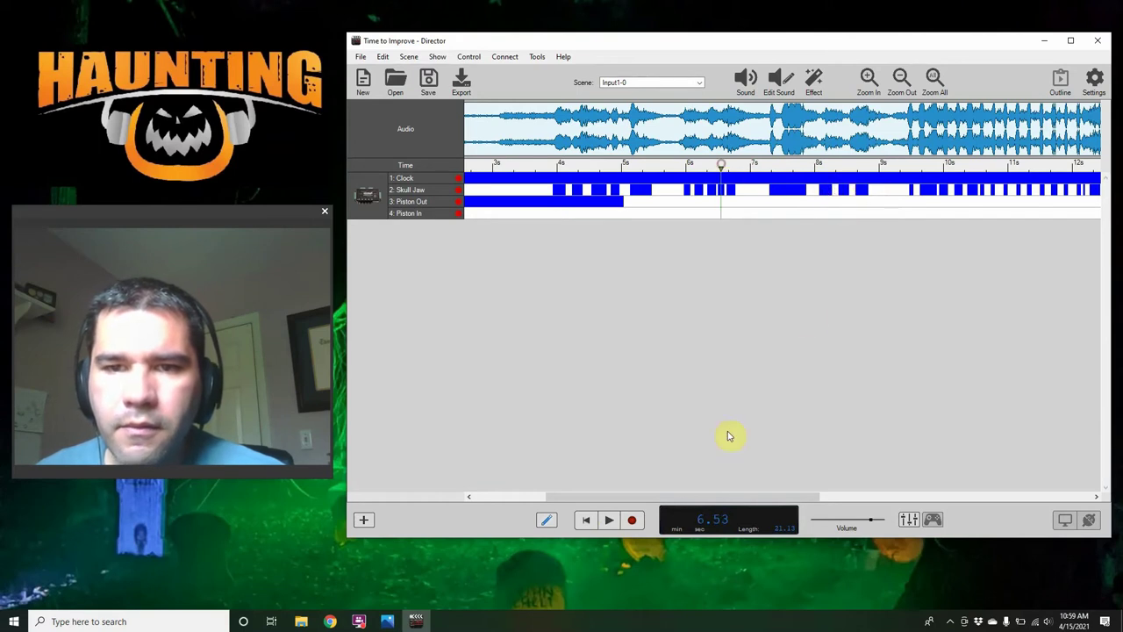
click(609, 521)
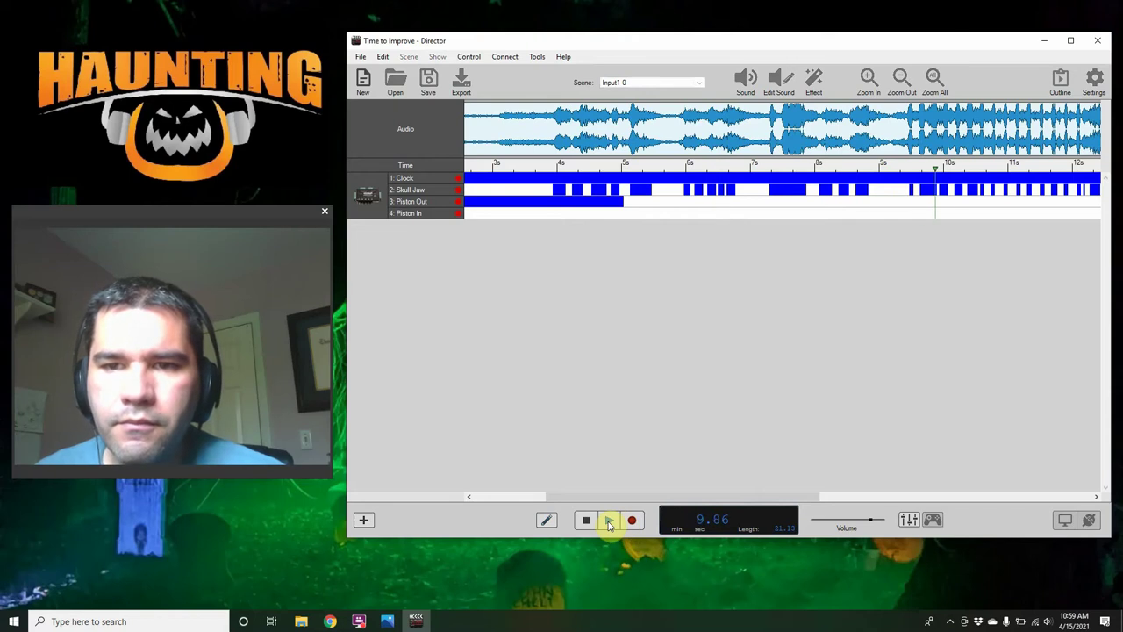
click(610, 521)
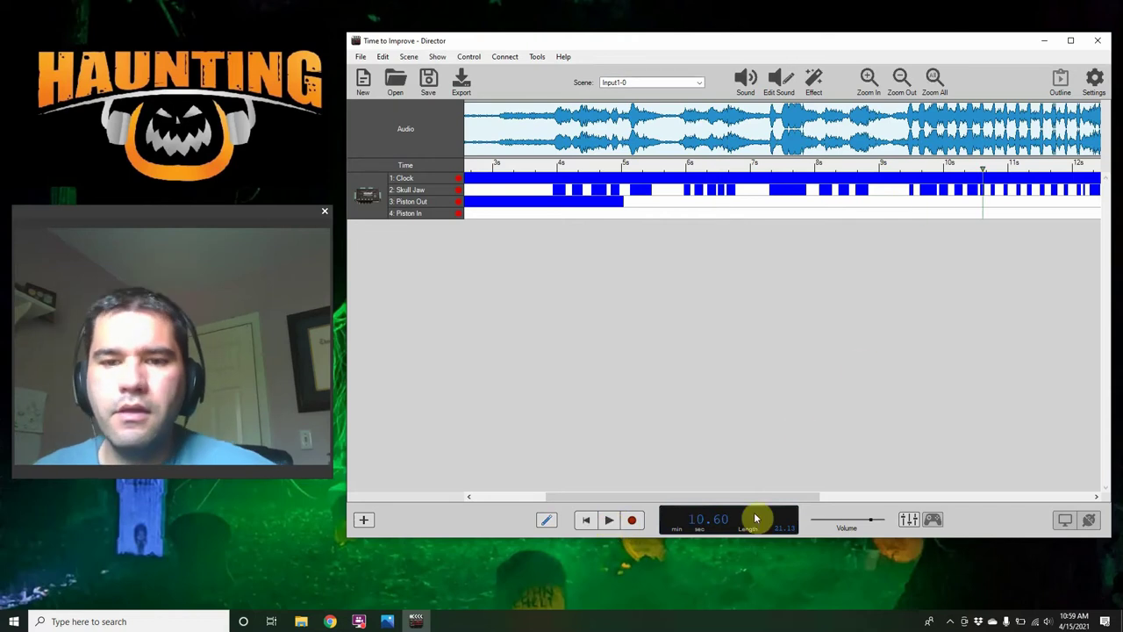
Zoom into 9–13 s, reshape jaw blocks before 10 s and fill in movement after 10 s
drag(741, 495, 822, 497)
scroll(737, 143, up, 2)
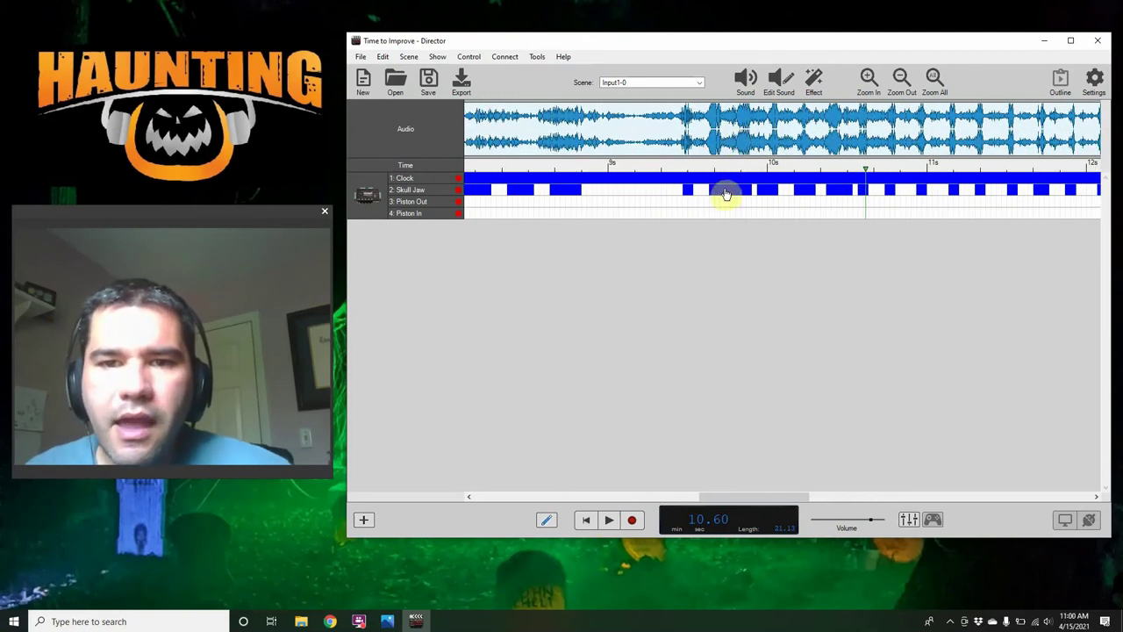
drag(723, 191, 734, 191)
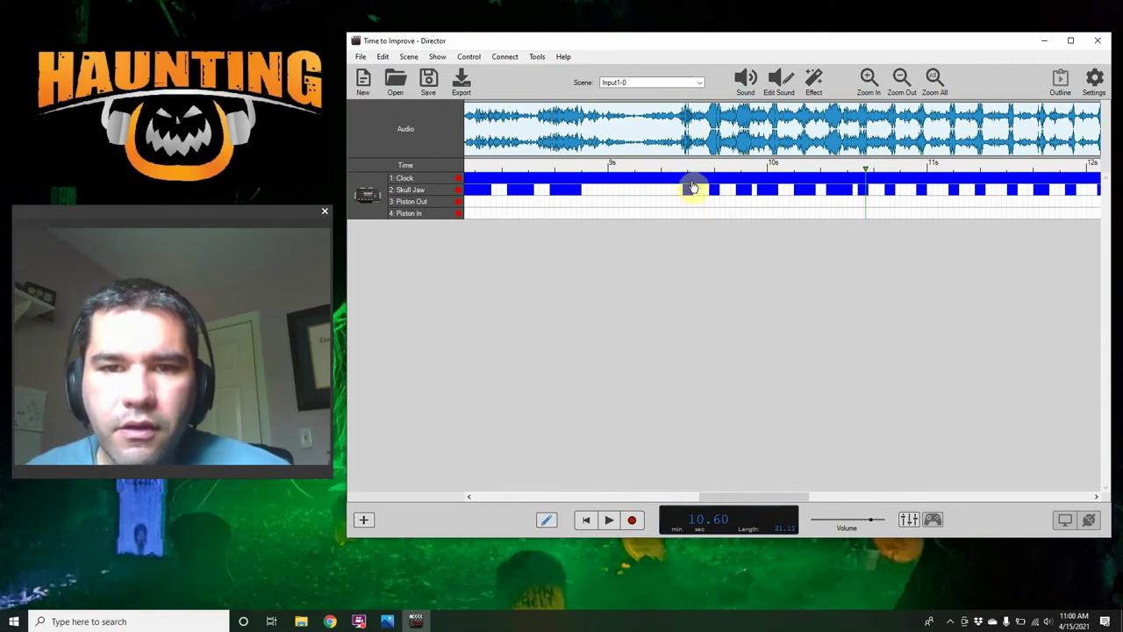
click(763, 194)
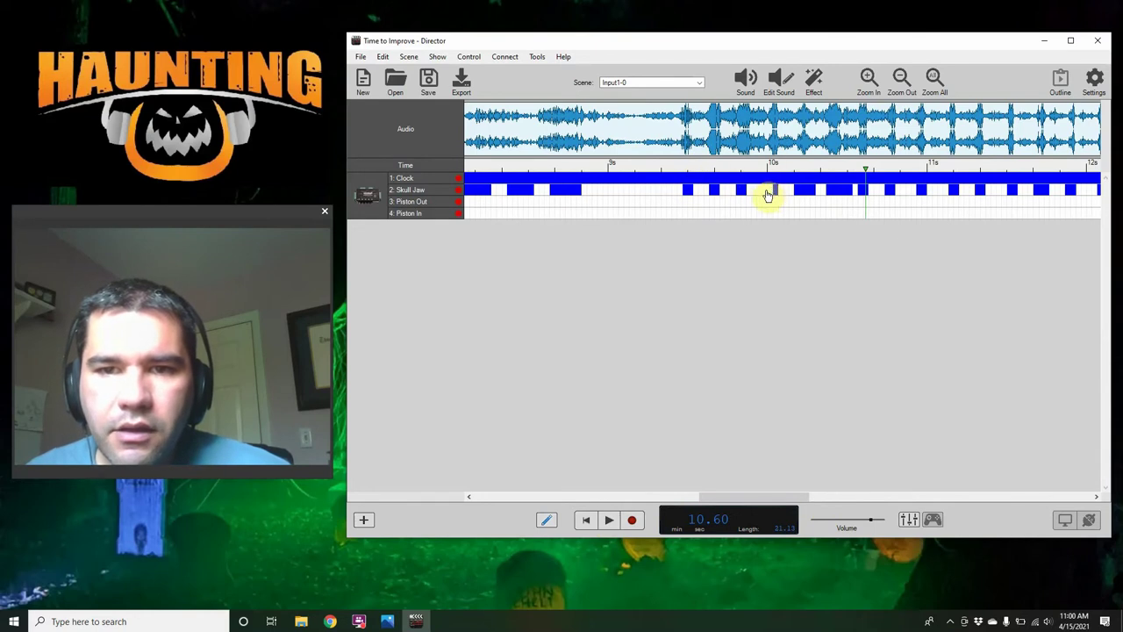
drag(772, 196, 865, 183)
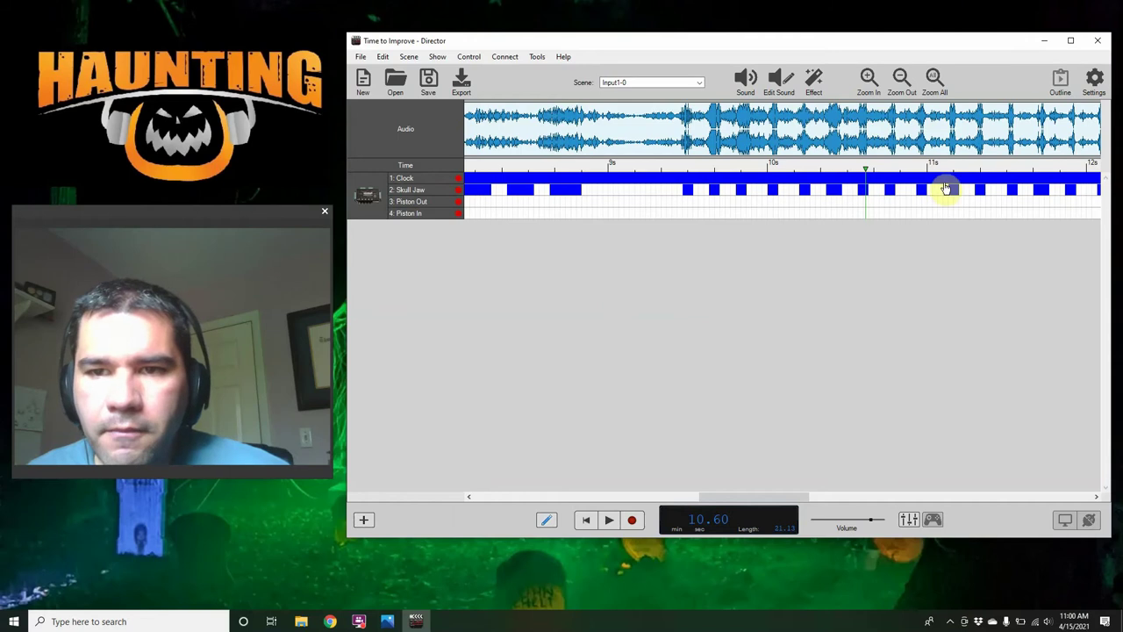
Play from 11.63 s, then draw a long Skull Jaw opening ending near 13 s and replay it
drag(802, 495, 839, 497)
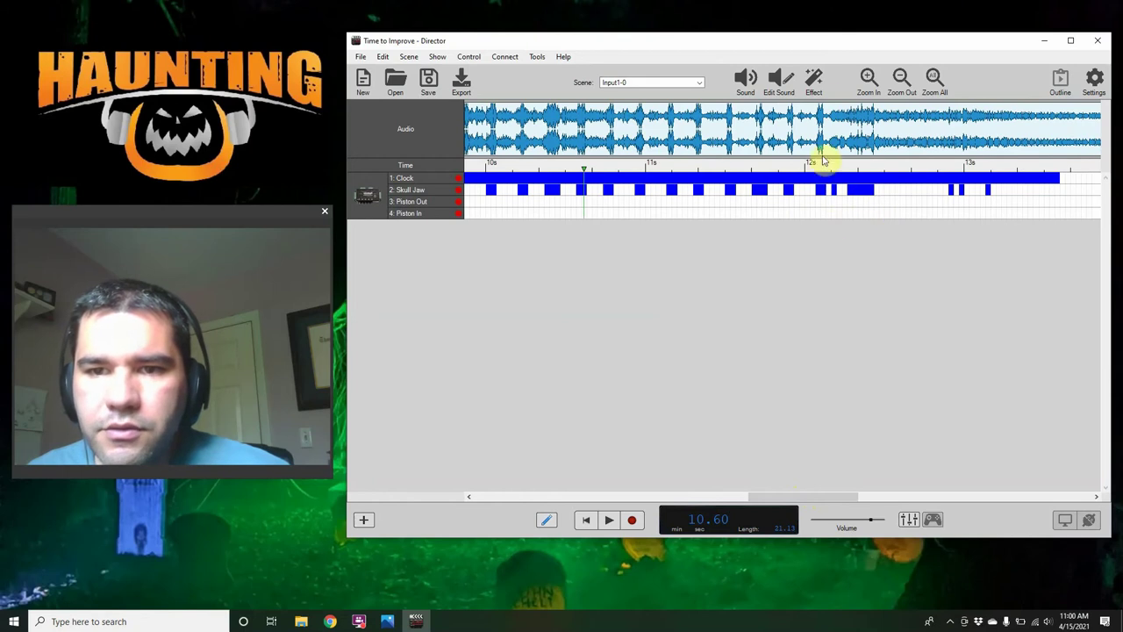
click(746, 164)
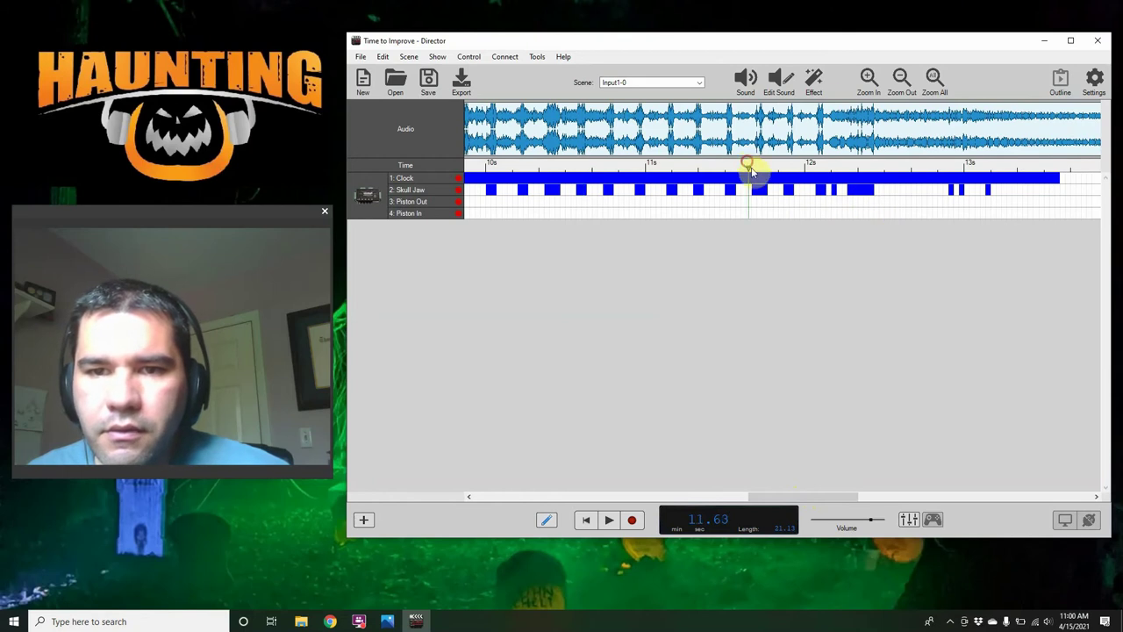
click(608, 520)
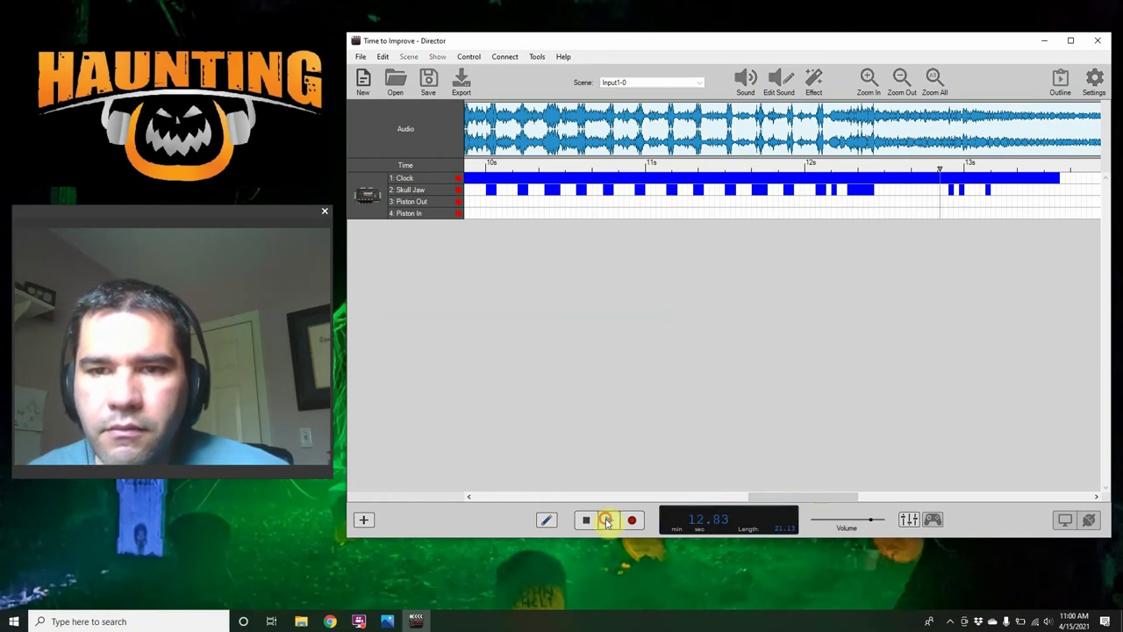
click(607, 520)
drag(895, 190, 947, 193)
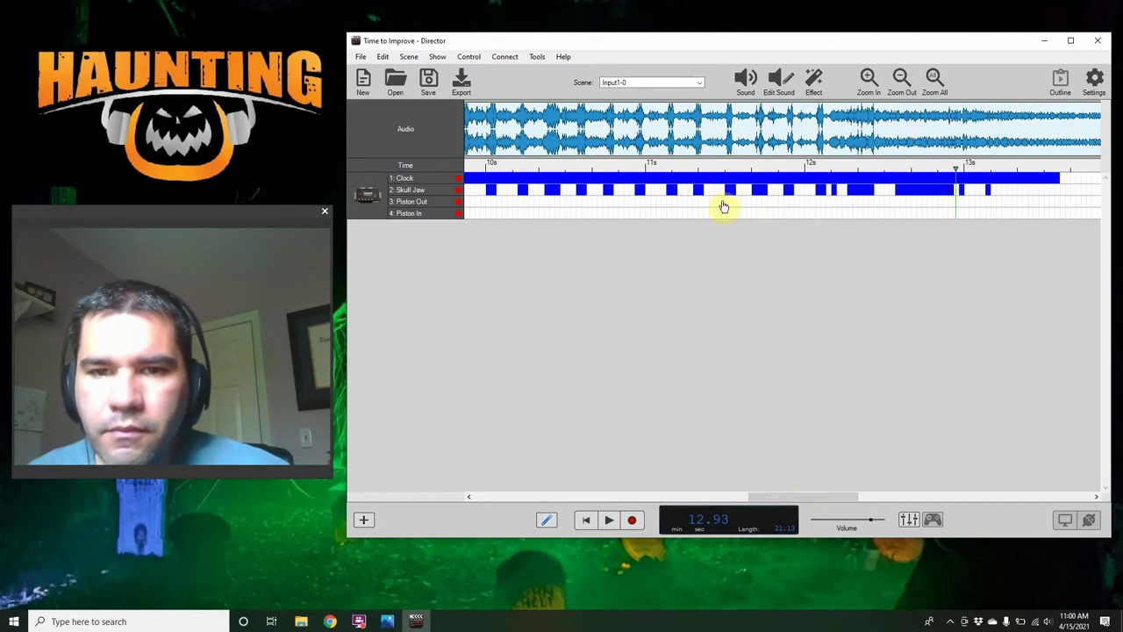
click(712, 164)
click(609, 519)
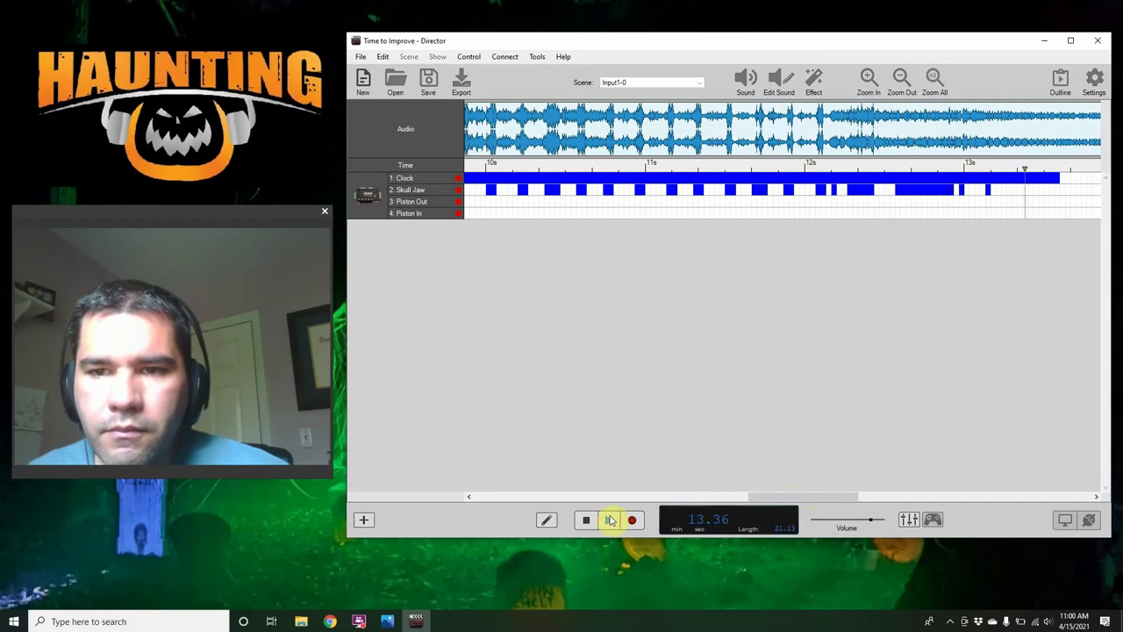
Delete the stray short jaw block after 13 s, recheck from 11.30 s, and stretch the last block
click(986, 188)
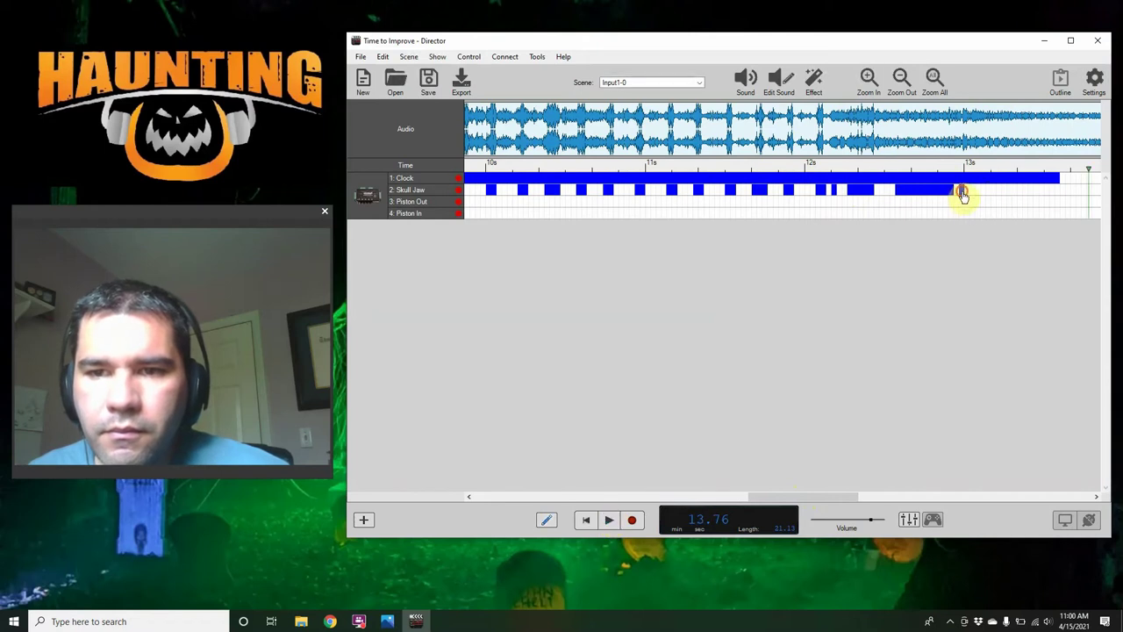
click(694, 165)
click(609, 519)
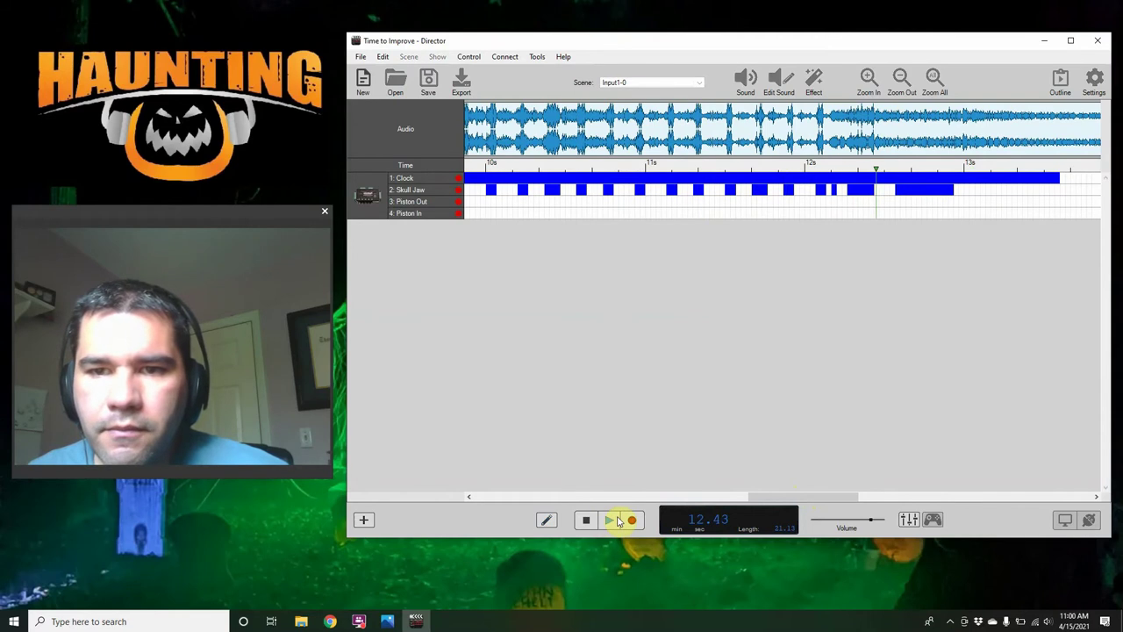
key(space)
click(886, 498)
drag(885, 499, 810, 501)
drag(766, 194, 814, 193)
Zoom out and play the edited jaw section from about 8.4 seconds
scroll(831, 220, down, 1)
scroll(832, 220, down, 2)
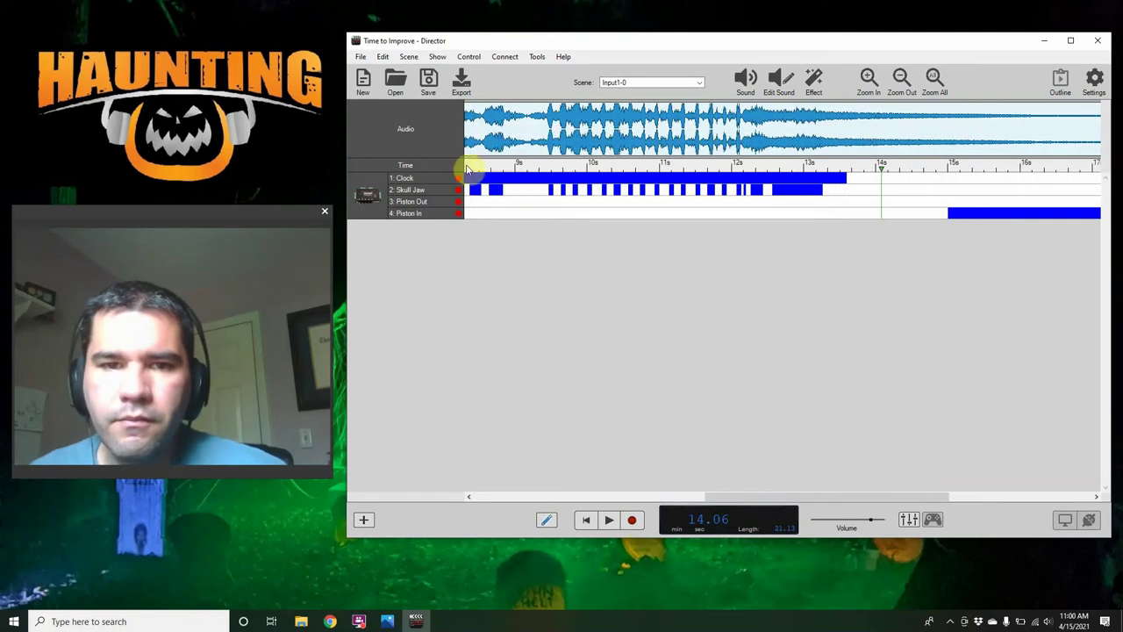
click(467, 167)
click(609, 520)
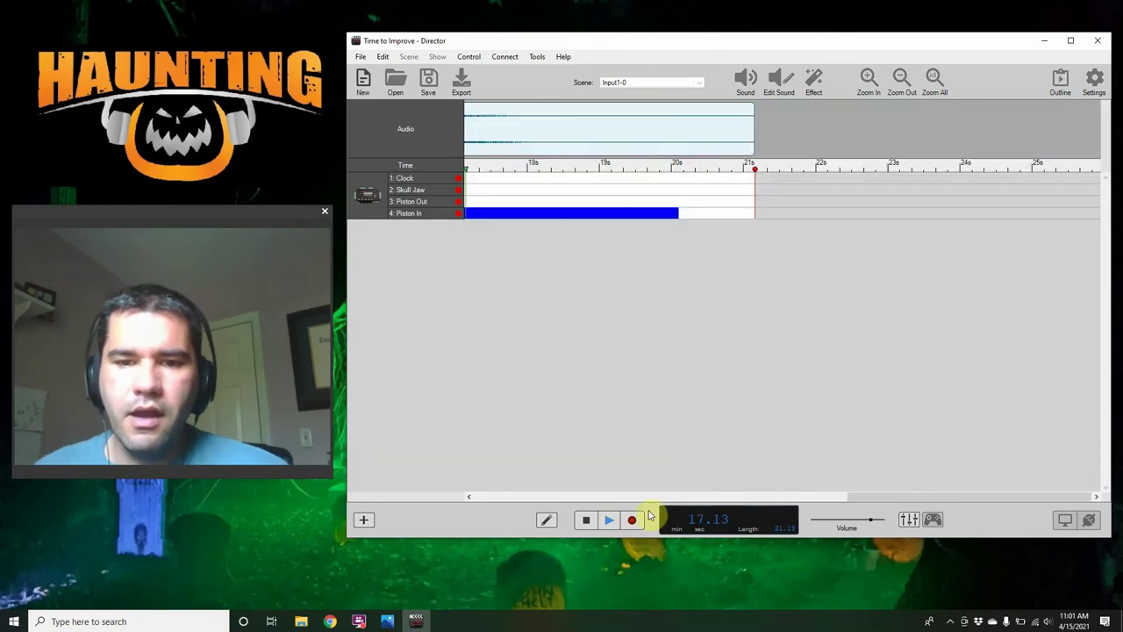
Zoom out to the full timeline and play the whole show from 0 s
click(585, 519)
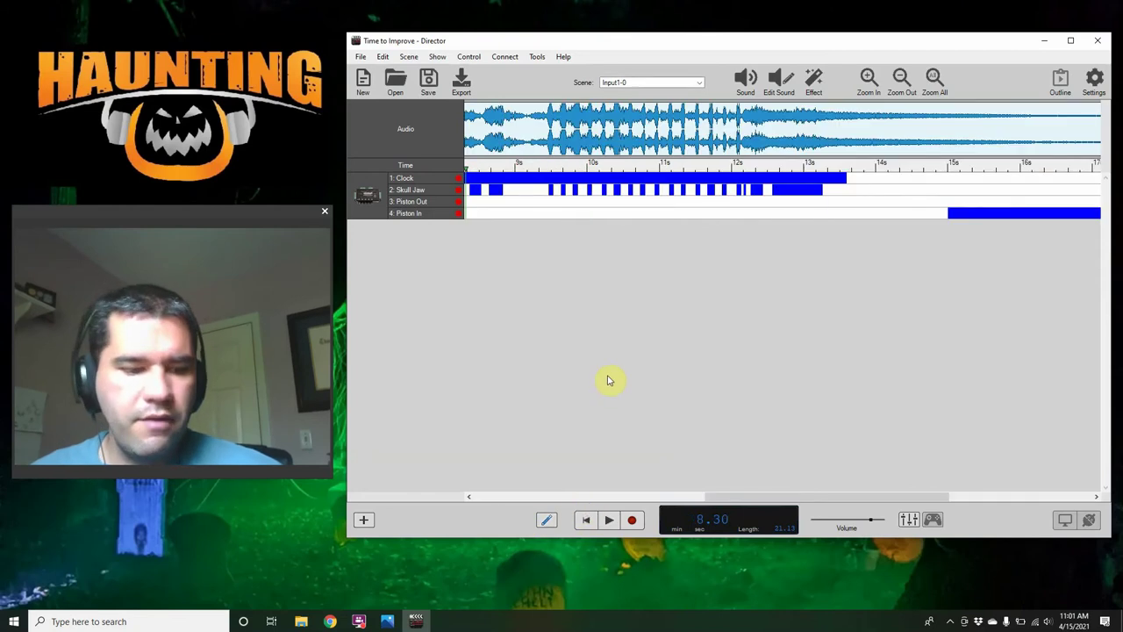
scroll(609, 380, down, 2)
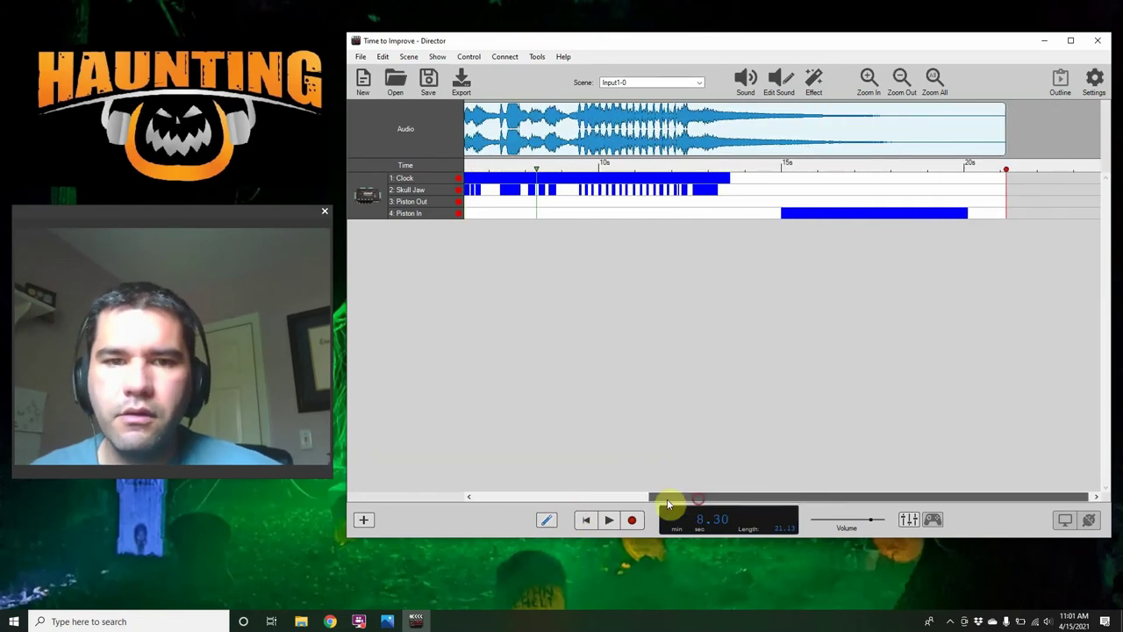
drag(639, 498, 464, 494)
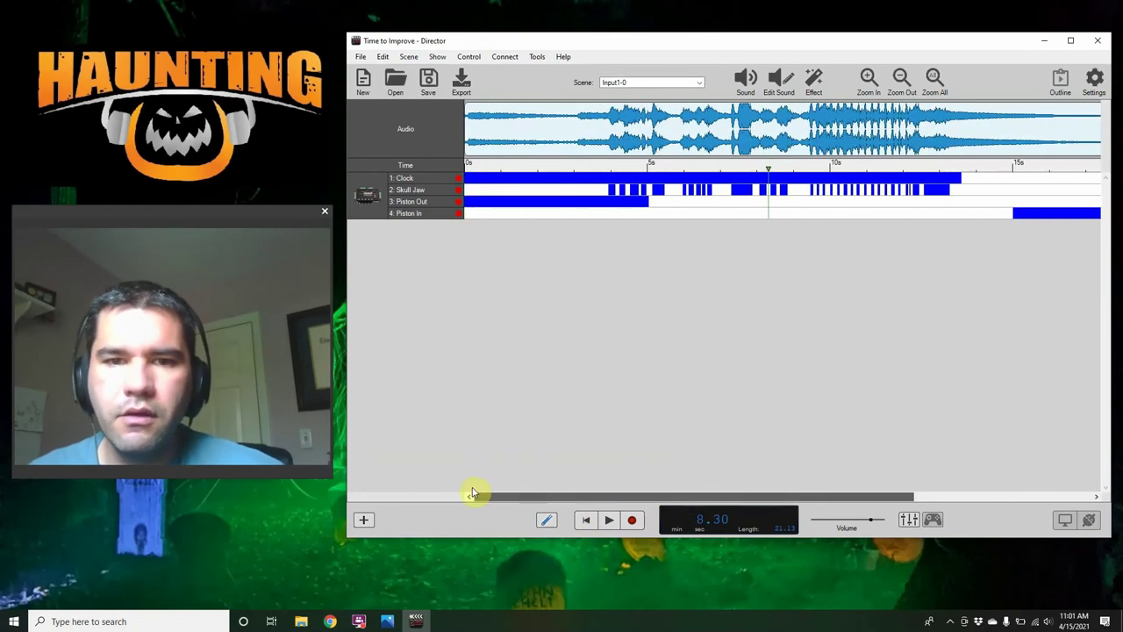
click(468, 167)
click(608, 520)
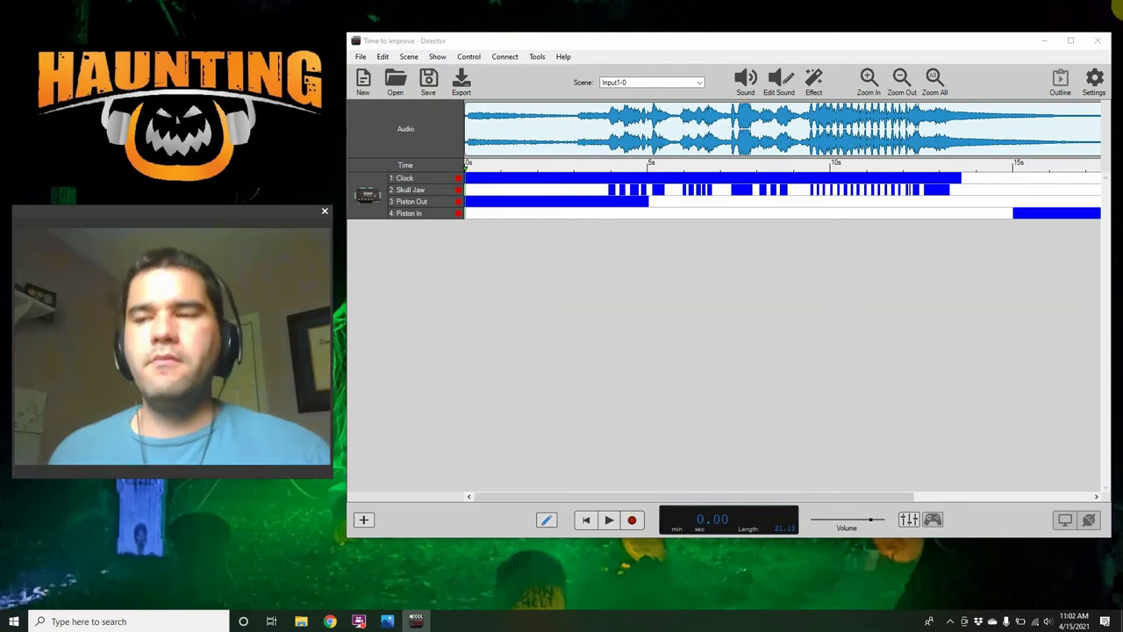
key(alt+Tab)
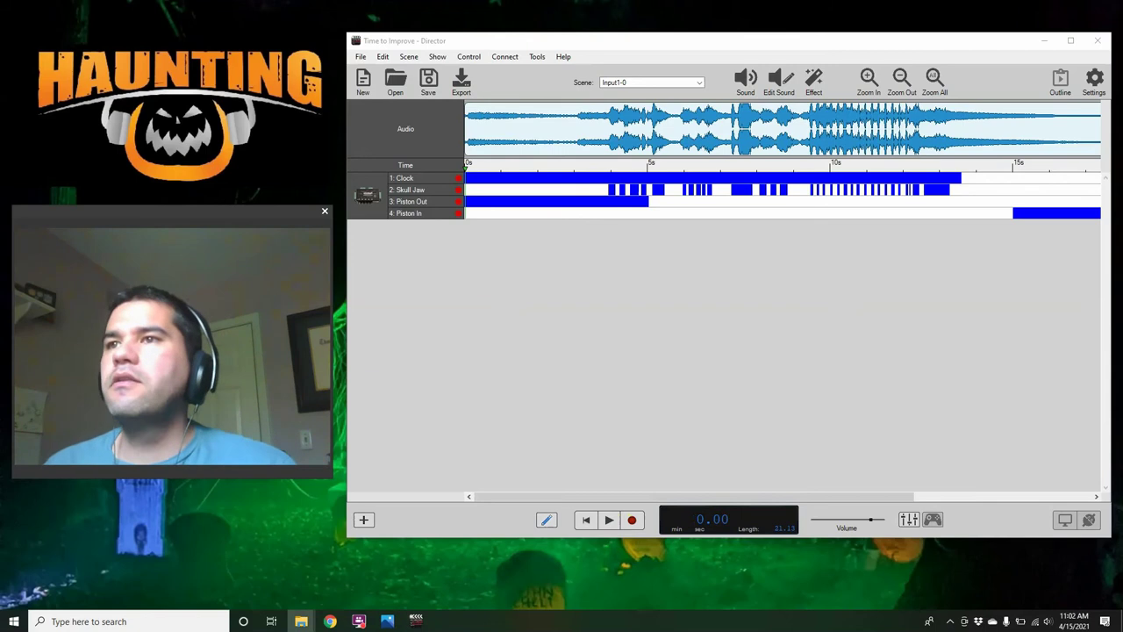
Export the show to SD Card Drive D: with 'Run show from the SD Card' kept on
click(636, 441)
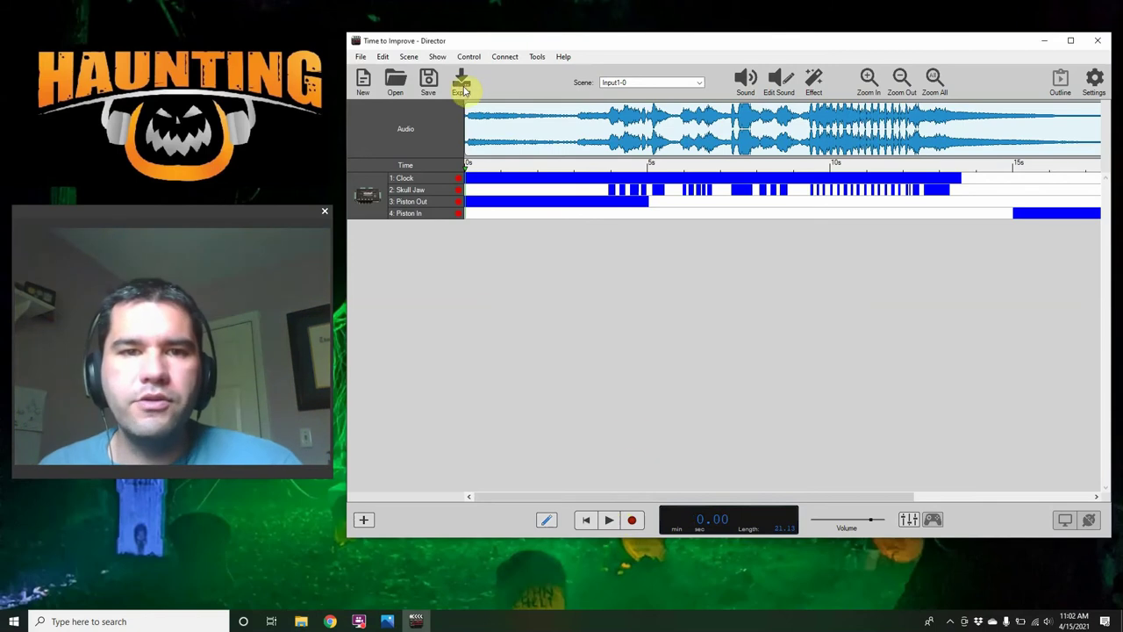
click(462, 87)
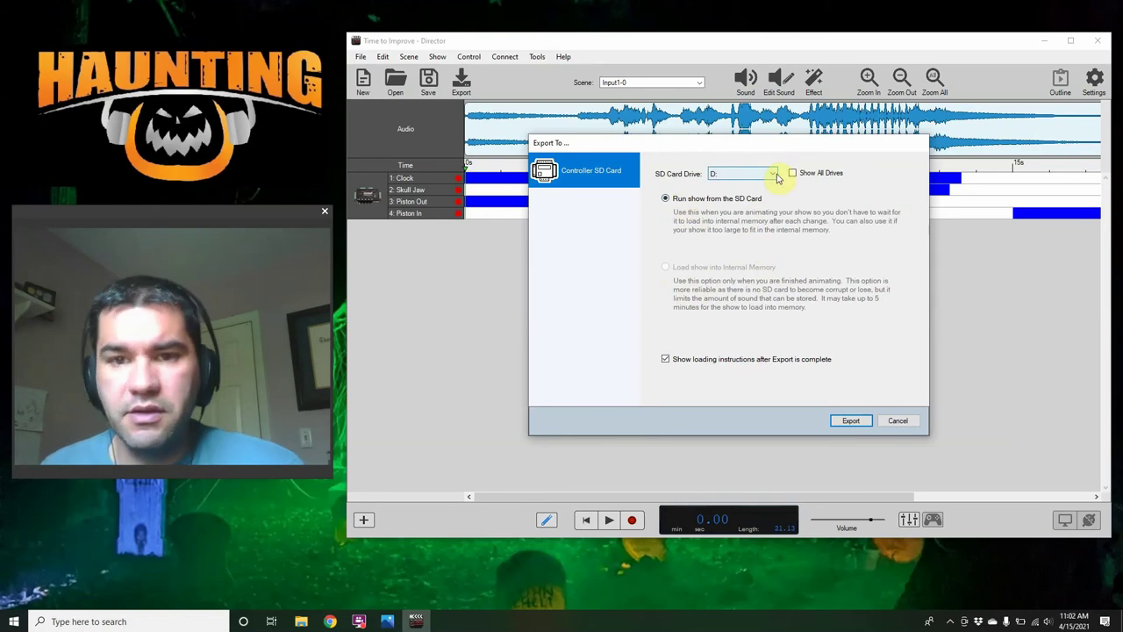
click(850, 420)
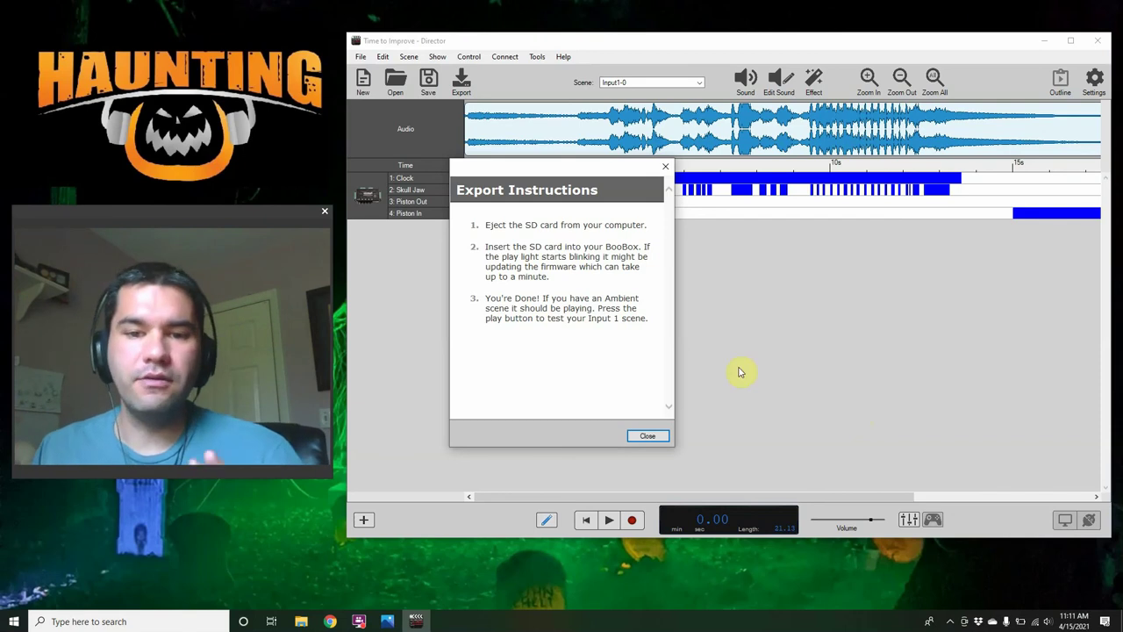
Close the Export Instructions dialog after the export finishes, returning to the Time to Improve timeline
click(667, 436)
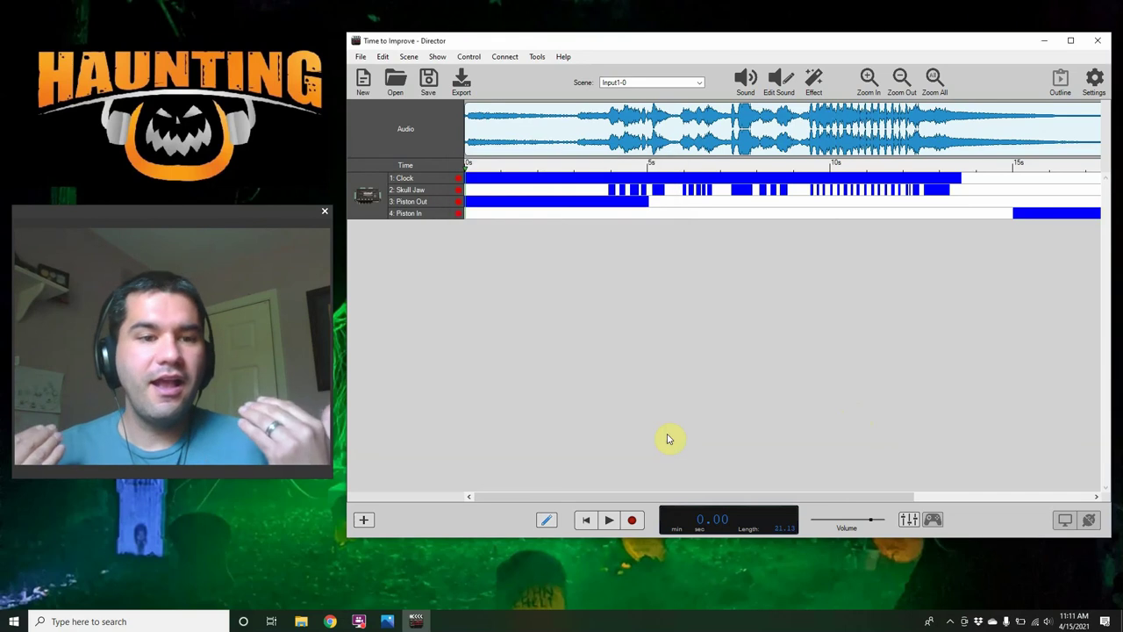